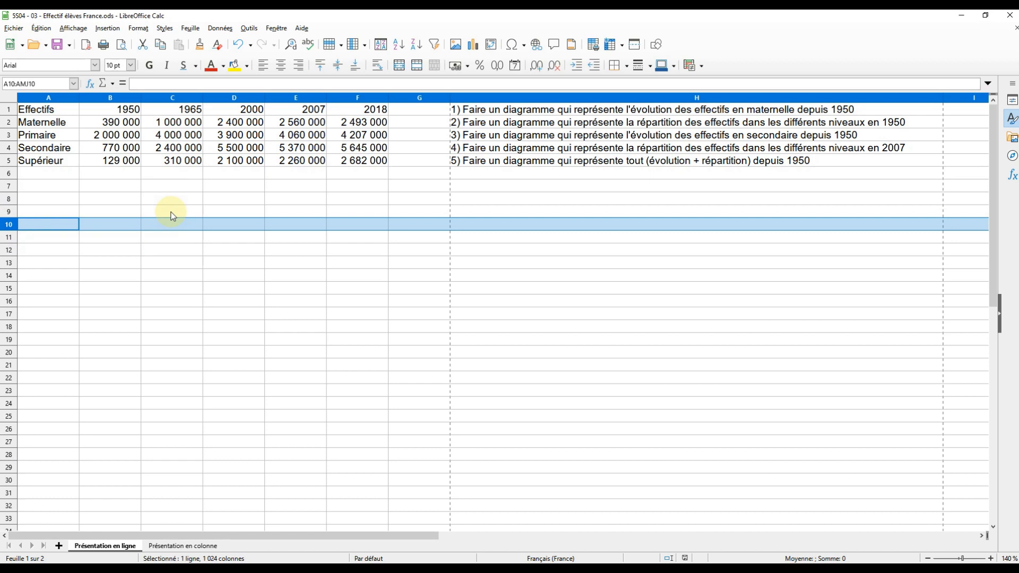
# - Examine the cell references for C9, B11 and the range B8:D13 on the Présentation en ligne sheet
pyautogui.click(171, 214)
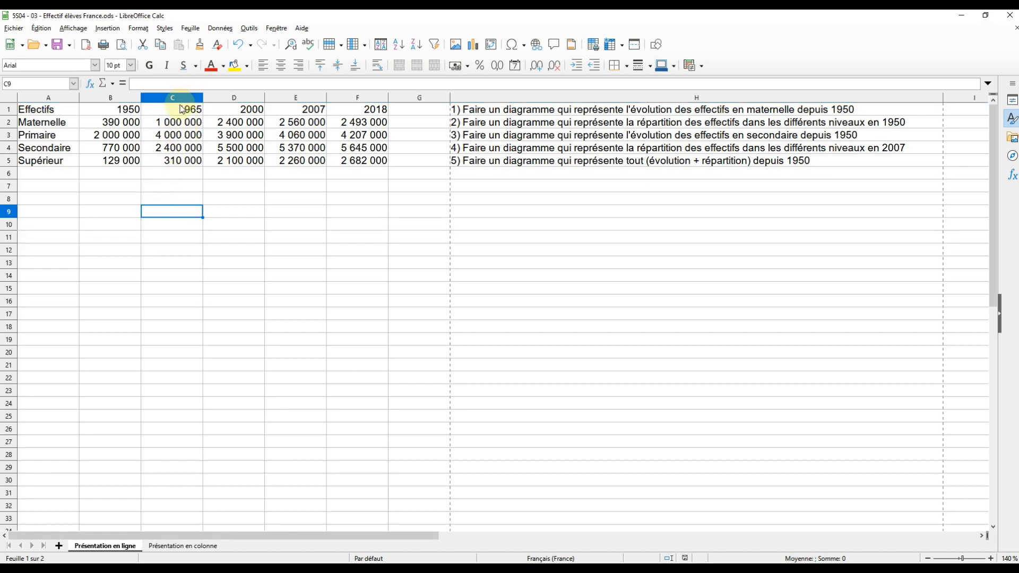
pyautogui.click(25, 84)
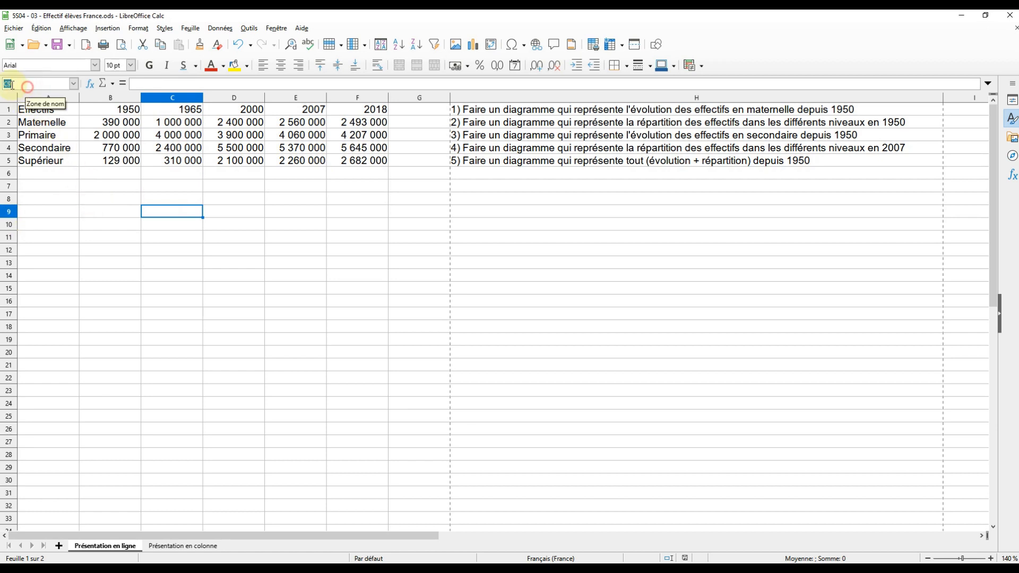
pyautogui.click(127, 239)
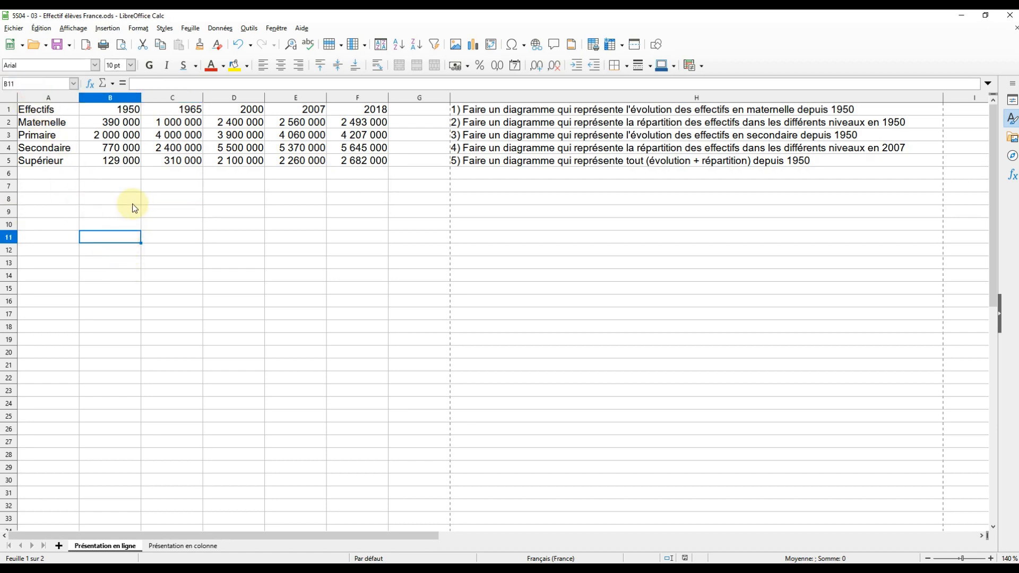
pyautogui.moveTo(129, 198); pyautogui.dragTo(230, 264)
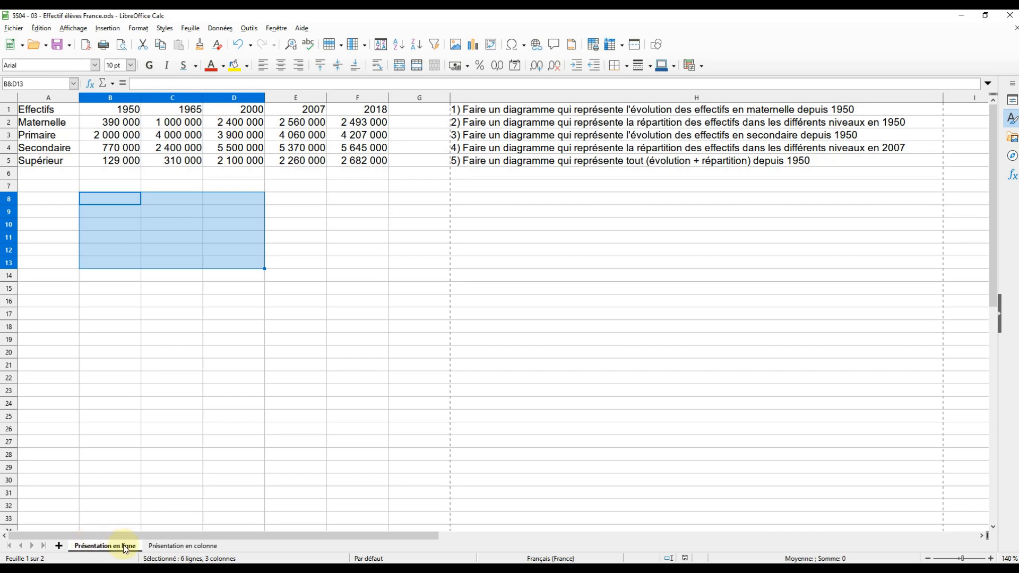
# - View the Présentation en colonne sheet for comparison and return to cell A1 of Présentation en ligne
pyautogui.click(164, 547)
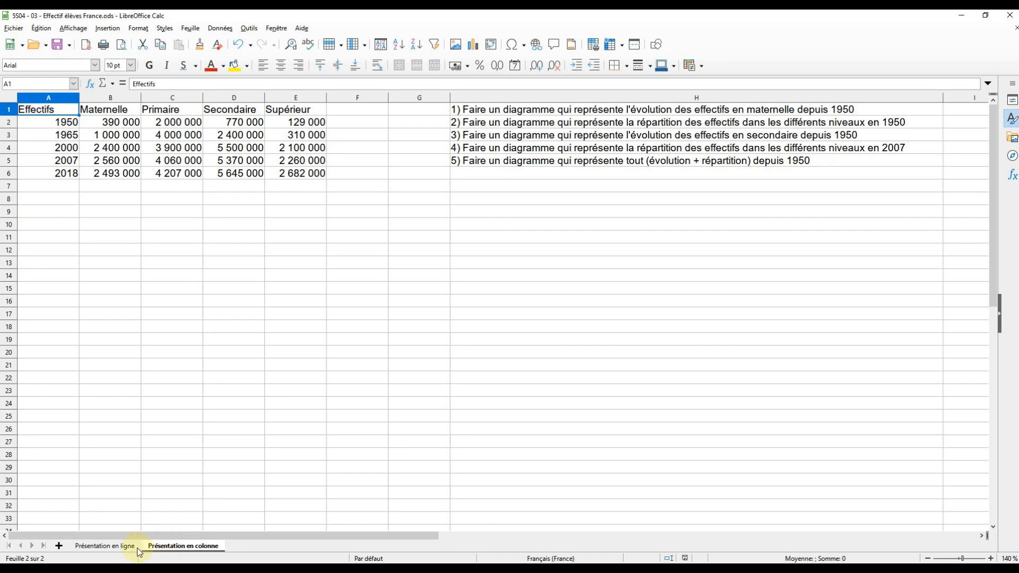
pyautogui.click(102, 546)
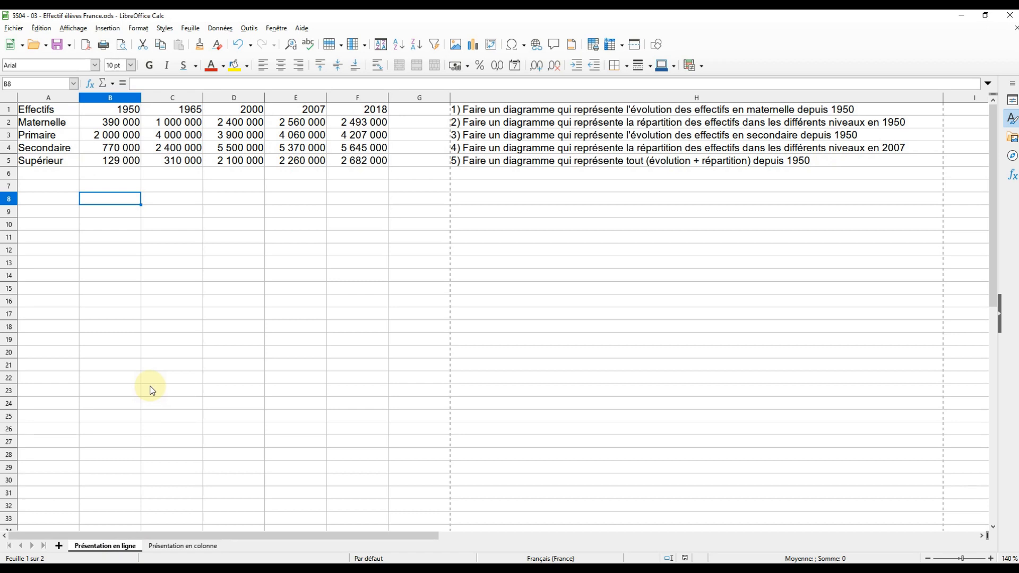
pyautogui.hotkey('ctrl', 'Home')
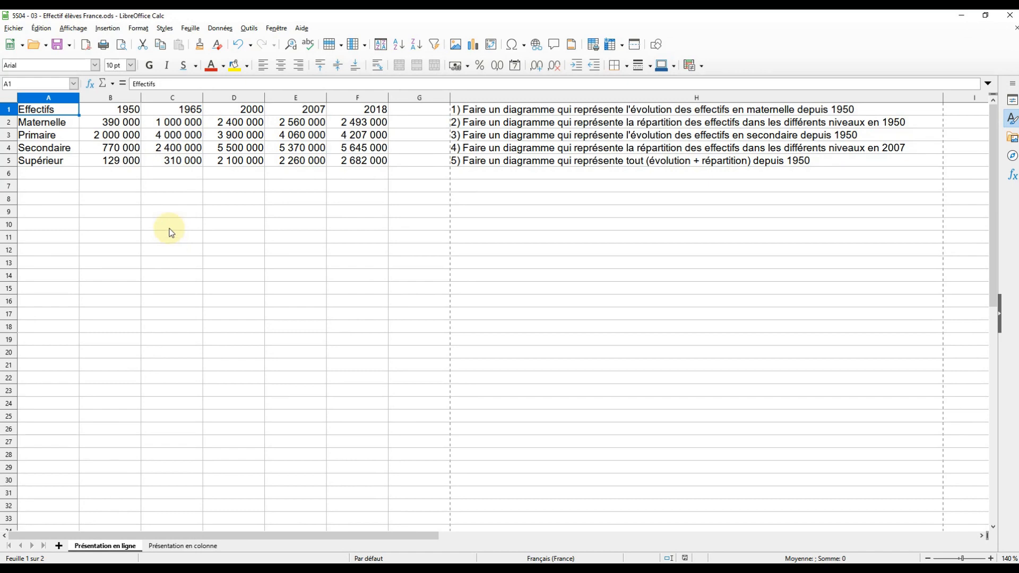
# - Review the enrolment table in A1:F5 and the list of chart tasks in H1:H5
pyautogui.moveTo(41, 108); pyautogui.dragTo(345, 165)
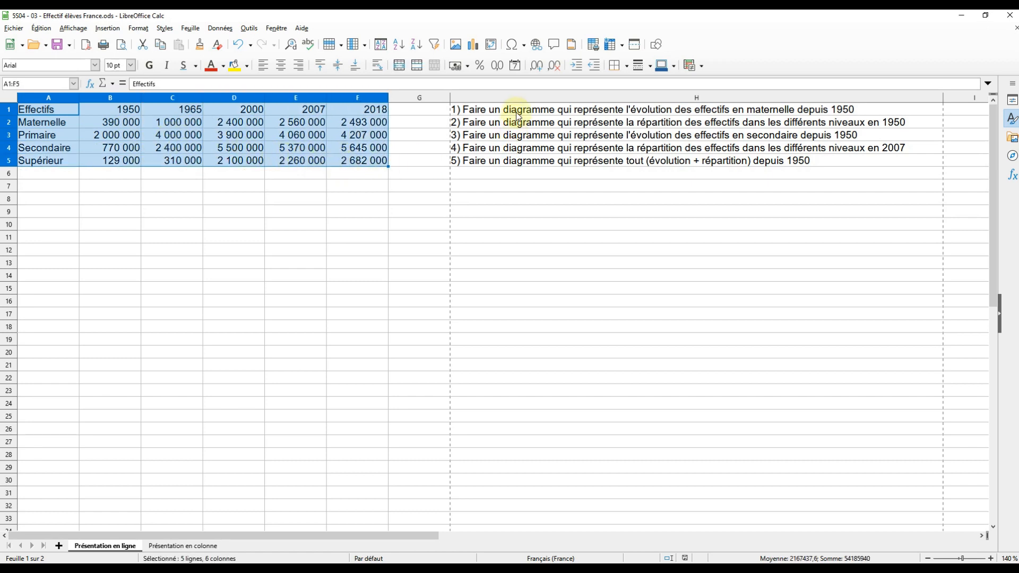
pyautogui.moveTo(517, 110); pyautogui.dragTo(517, 158)
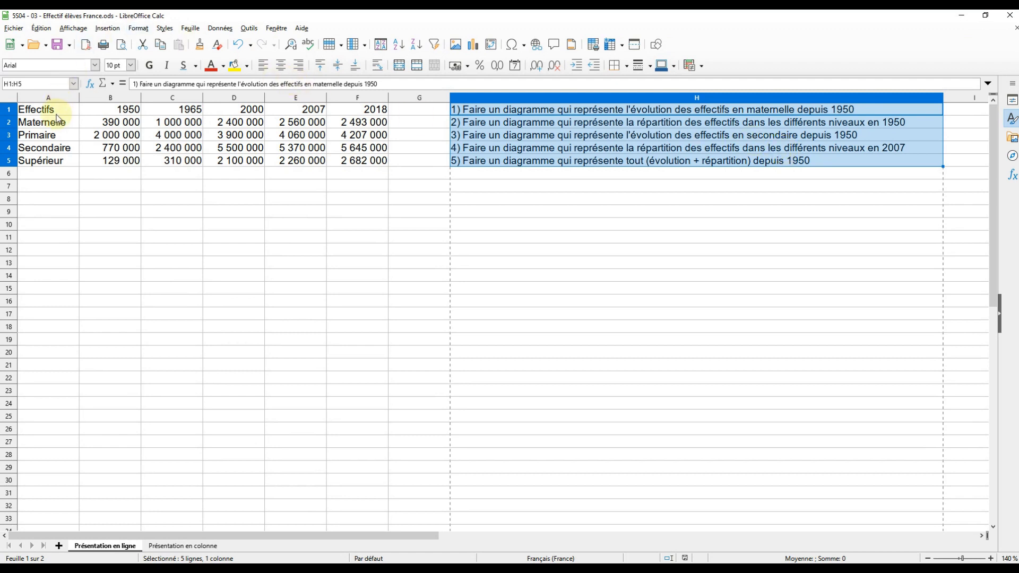
pyautogui.moveTo(58, 114); pyautogui.dragTo(334, 164)
pyautogui.click(334, 177)
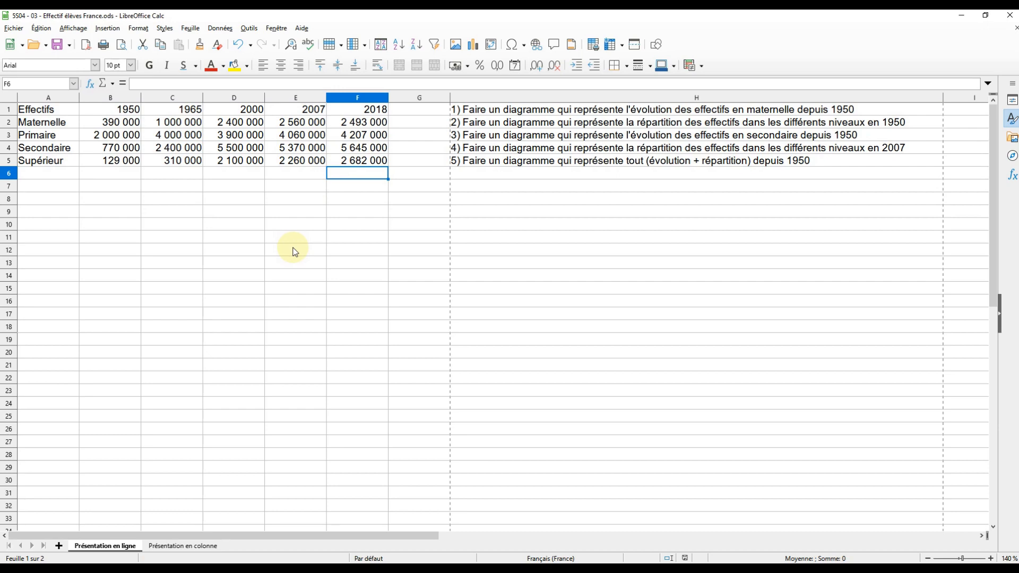
# - Examine the year header row and the level labels Maternelle, Primaire, Secondaire and Supérieur
pyautogui.scroll(8, 295, 252)
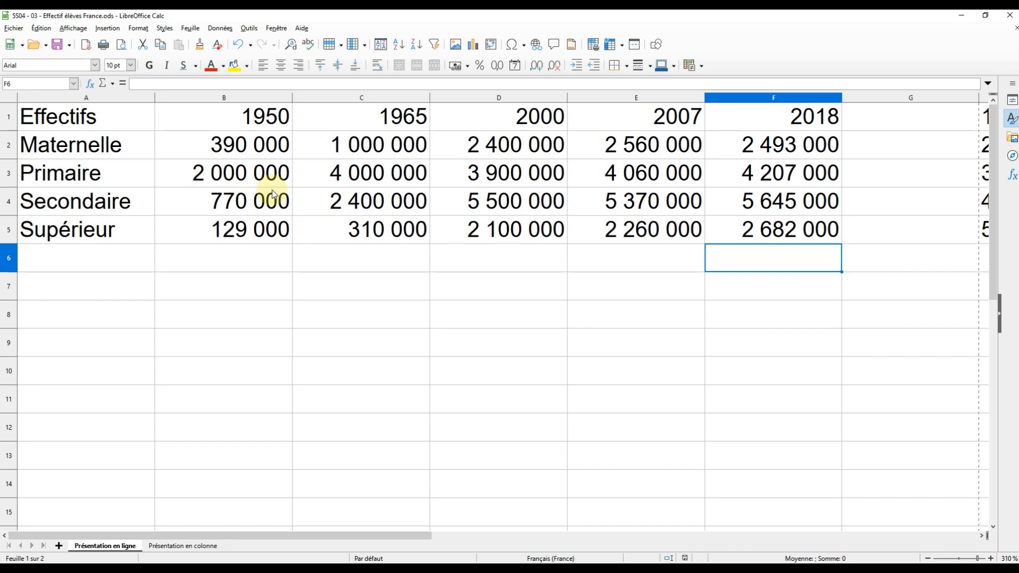
pyautogui.click(9, 117)
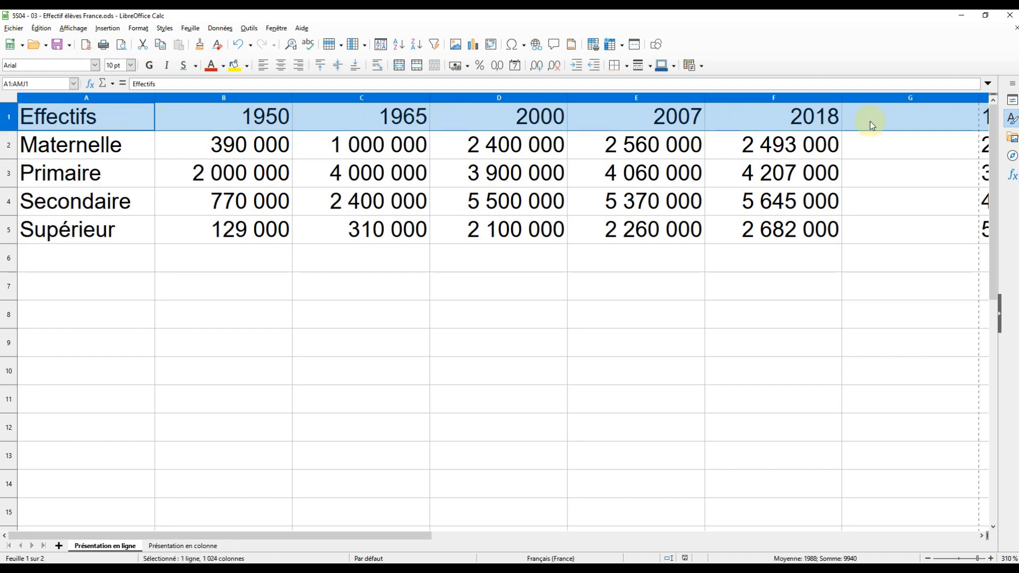
pyautogui.click(106, 153)
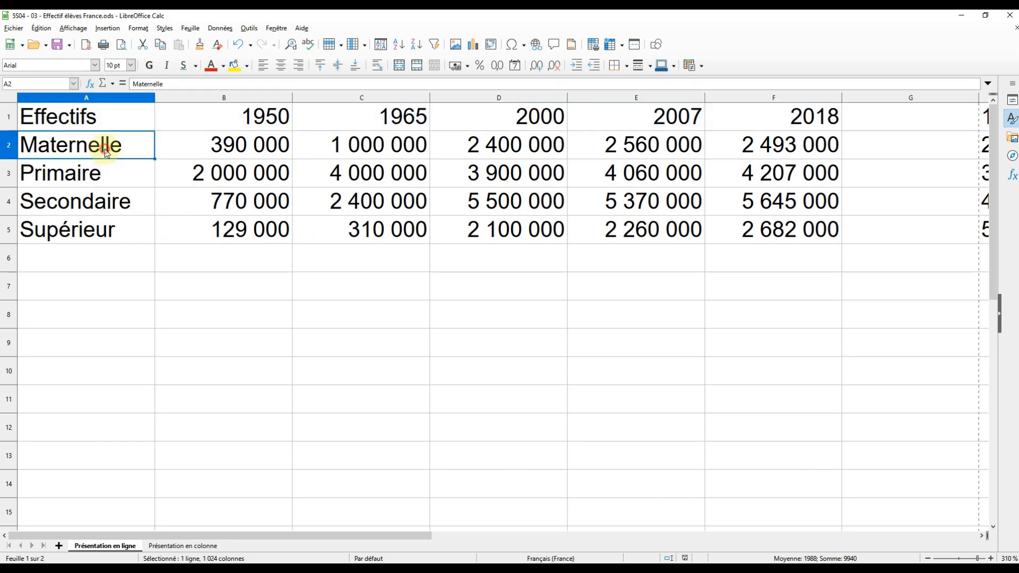
pyautogui.click(97, 175)
pyautogui.click(87, 203)
pyautogui.click(83, 235)
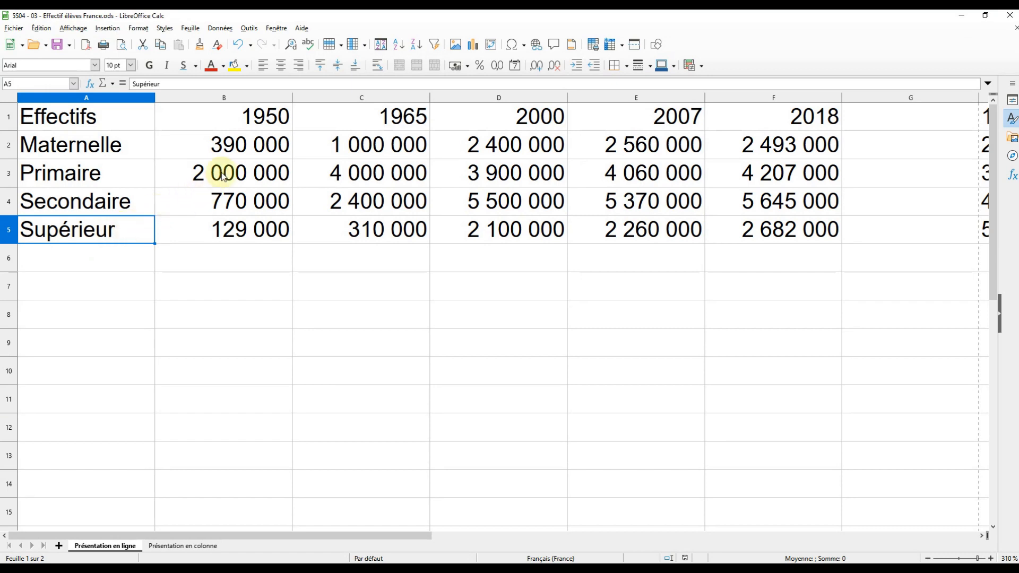
# - Read the 1950 enrolment figures for each school level in column B
pyautogui.click(243, 97)
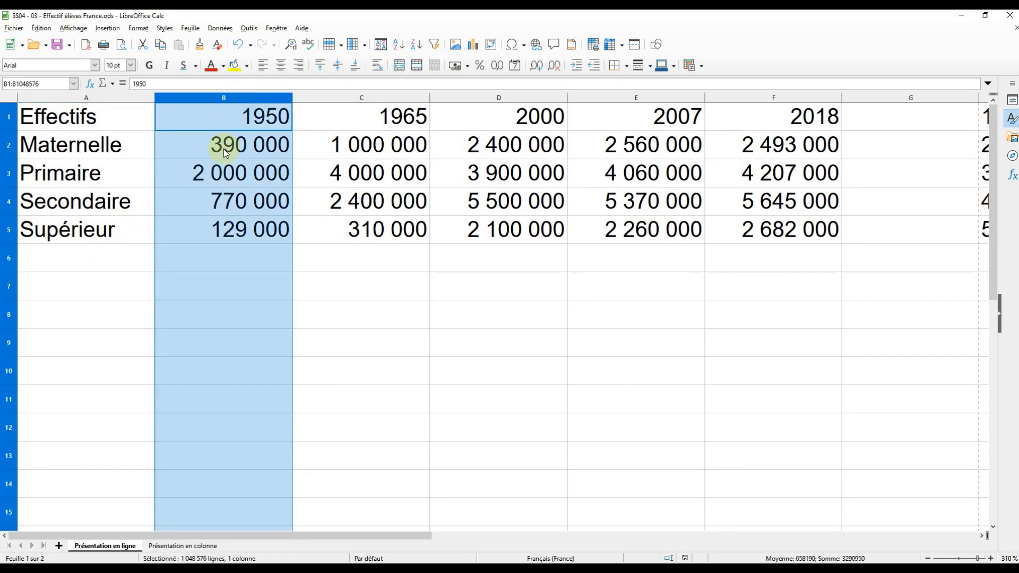
pyautogui.click(224, 149)
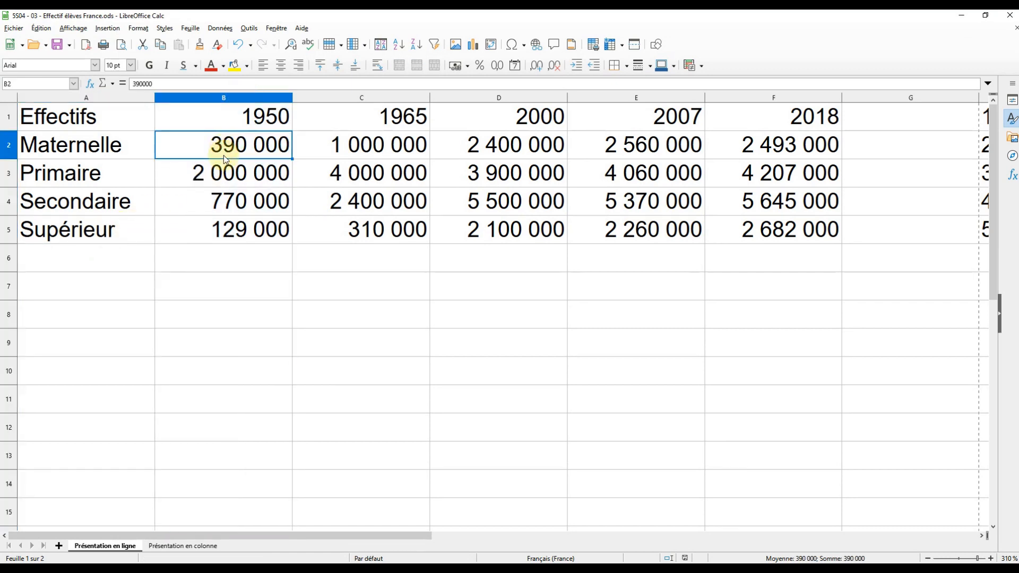
pyautogui.click(222, 171)
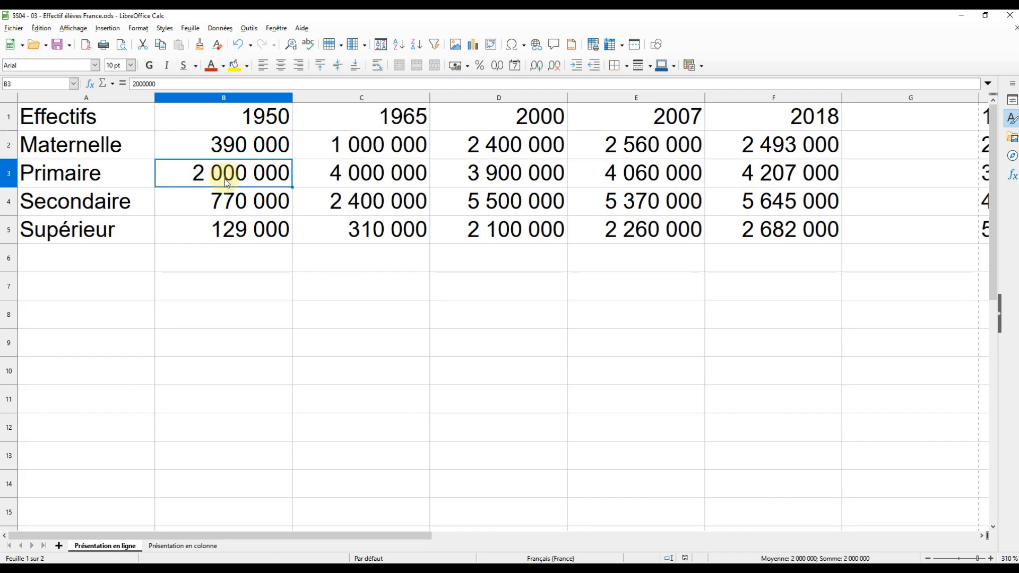
pyautogui.click(232, 205)
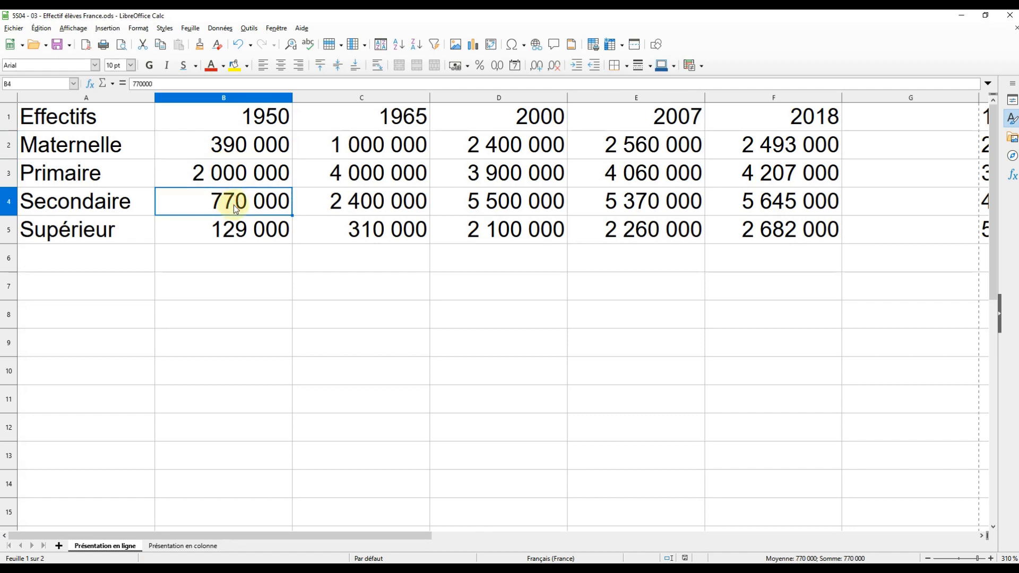
pyautogui.click(234, 228)
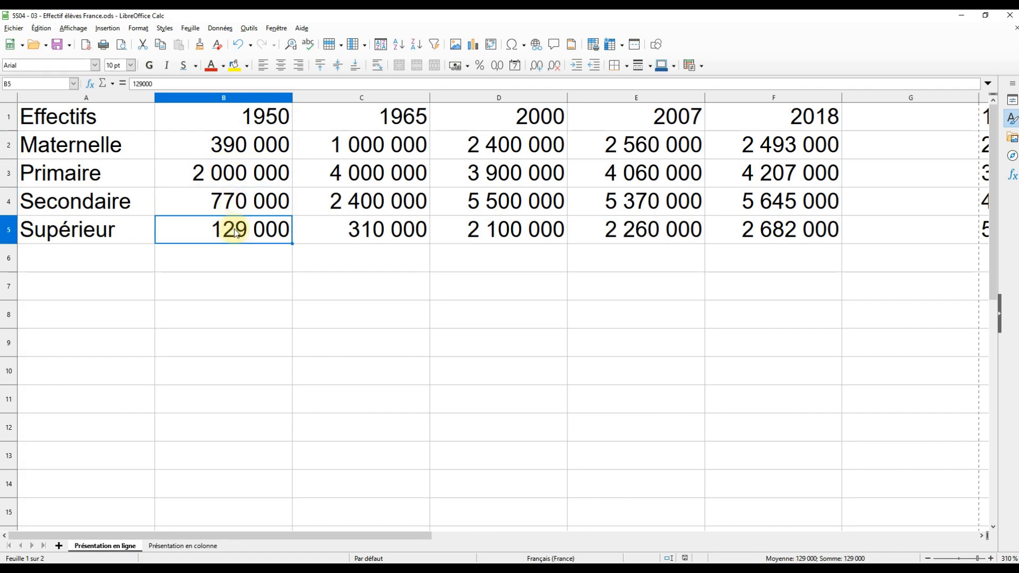
# - Read the 1965 enrolment figures for each school level in column C
pyautogui.click(394, 97)
pyautogui.click(392, 127)
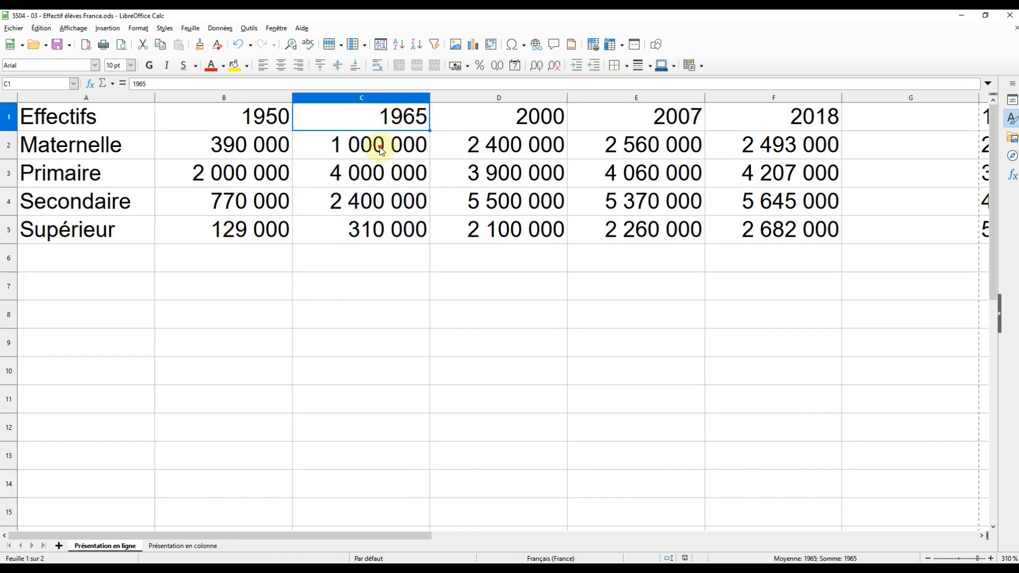
pyautogui.click(382, 146)
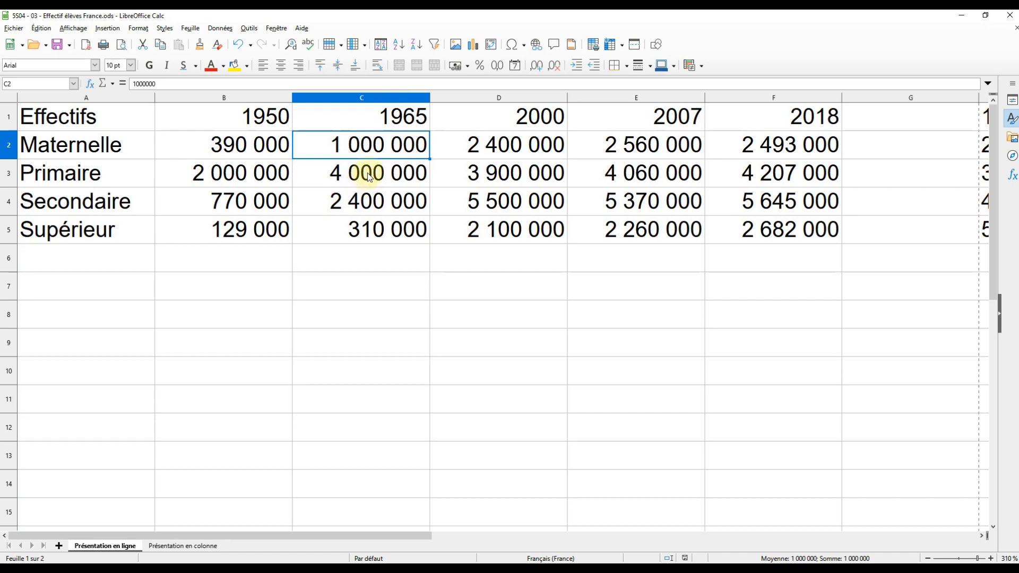
pyautogui.click(368, 172)
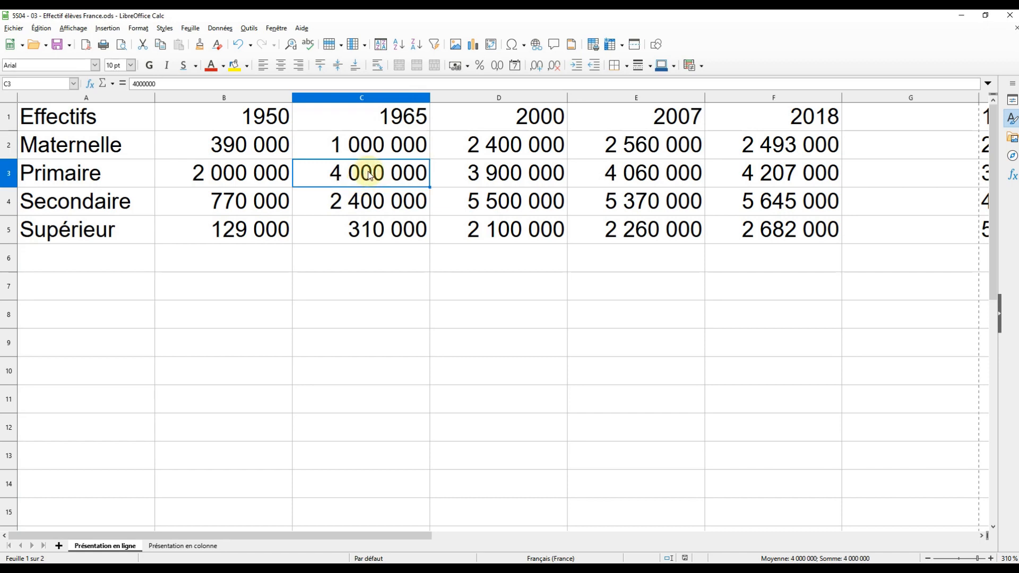
pyautogui.click(364, 201)
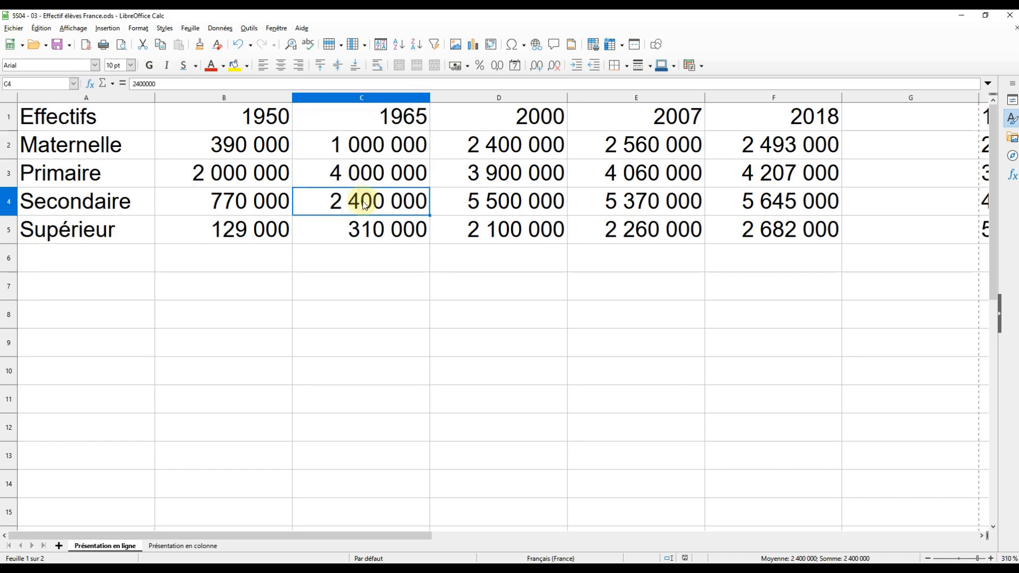
pyautogui.click(363, 229)
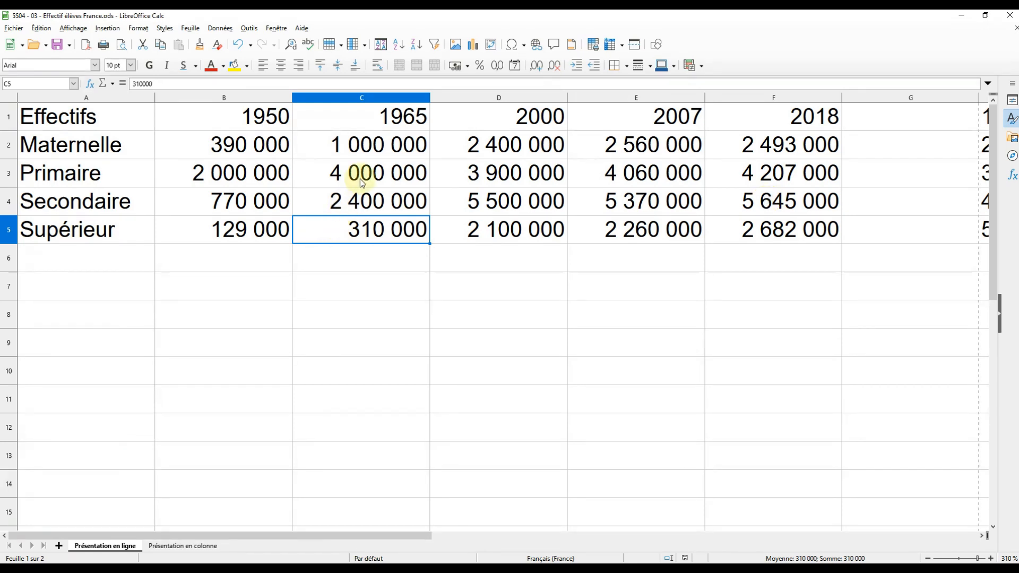
pyautogui.scroll(-2, 360, 177)
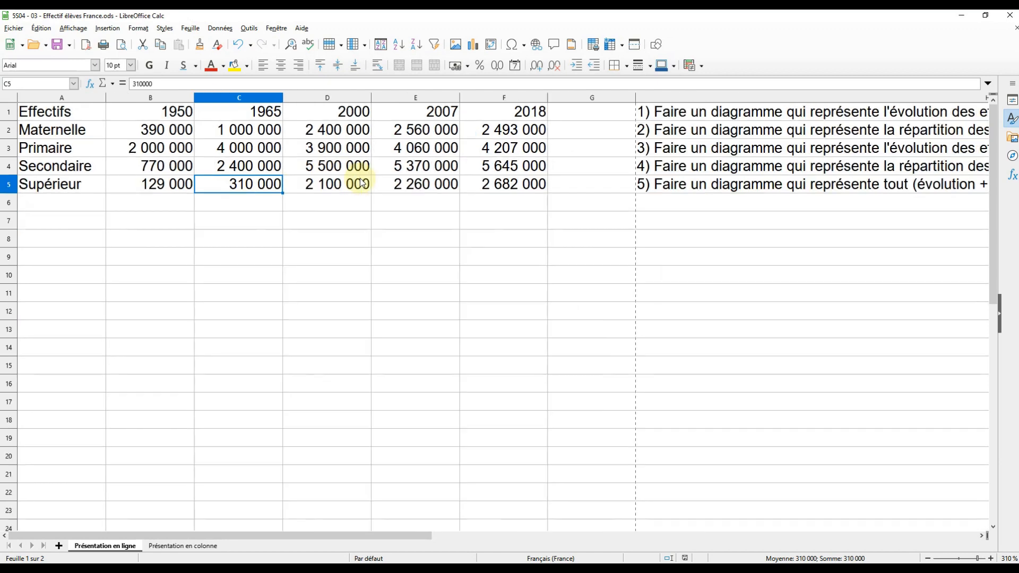
pyautogui.scroll(-2, 360, 178)
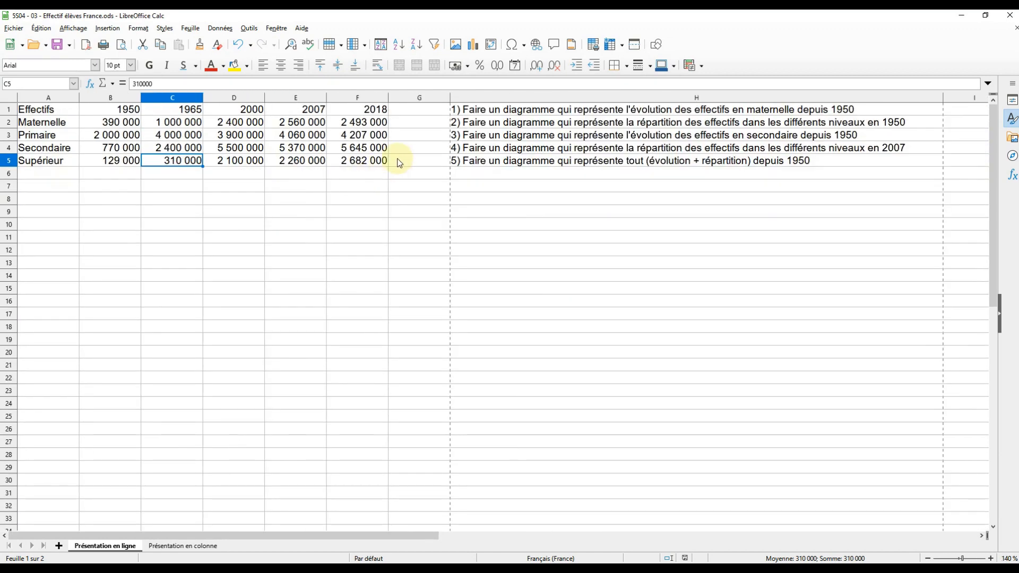
pyautogui.click(465, 110)
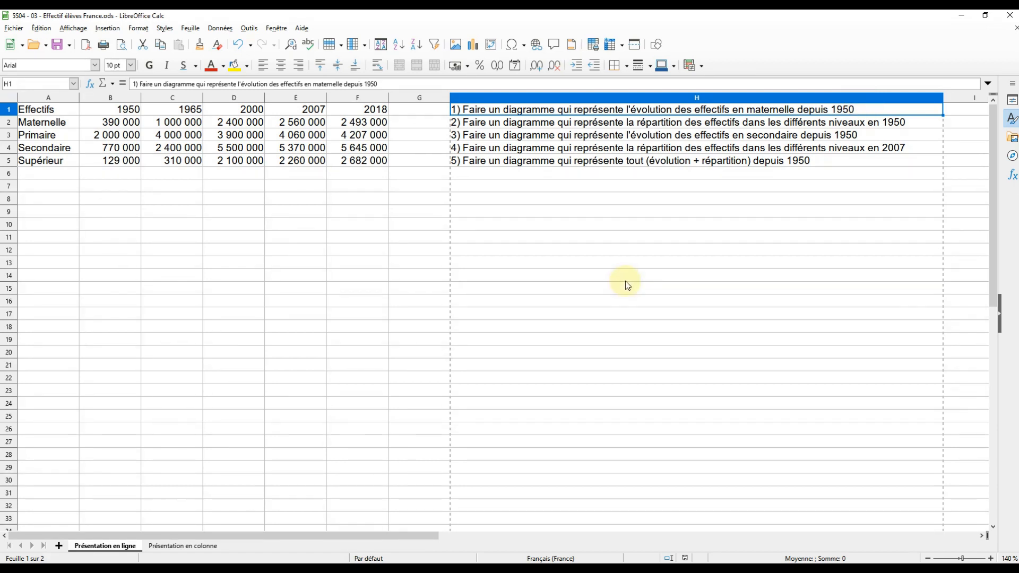
pyautogui.click(473, 46)
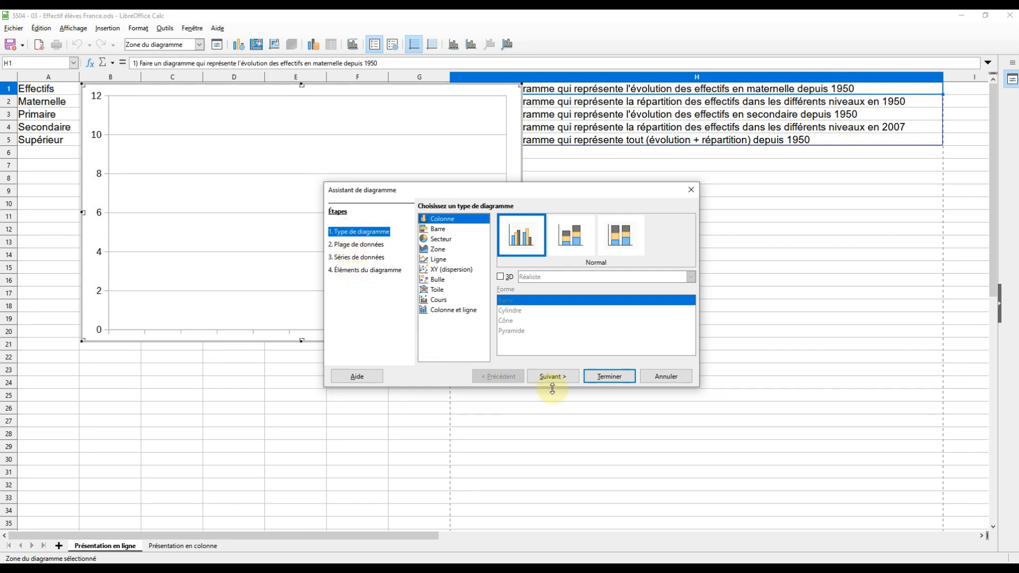
pyautogui.click(556, 378)
pyautogui.click(555, 378)
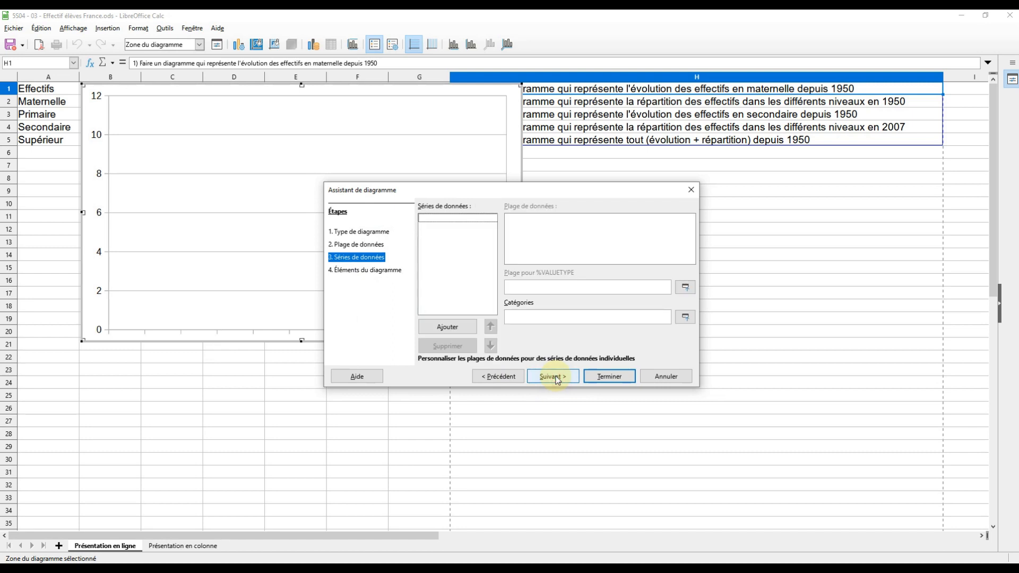
pyautogui.click(496, 377)
pyautogui.click(497, 378)
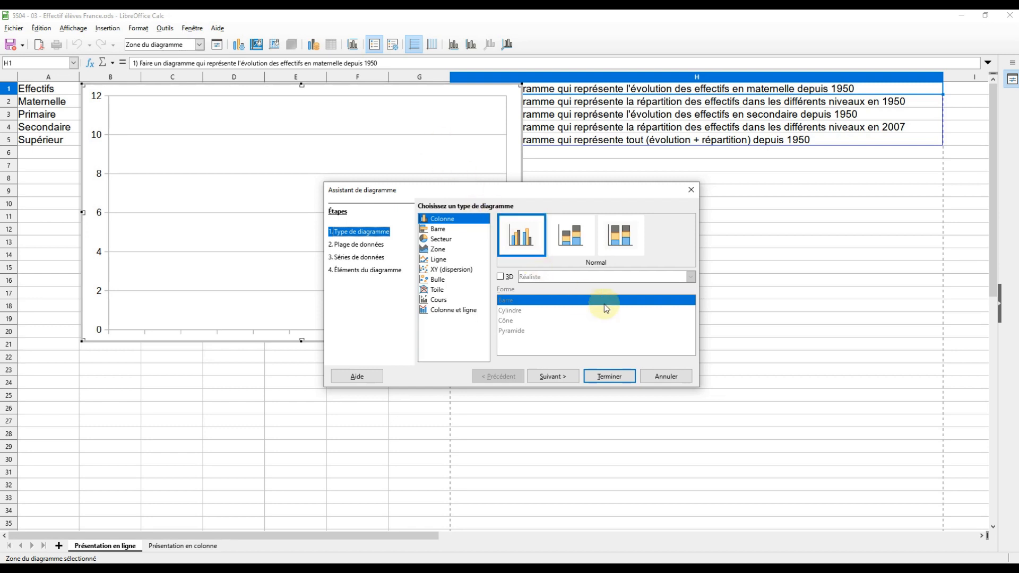
pyautogui.click(658, 378)
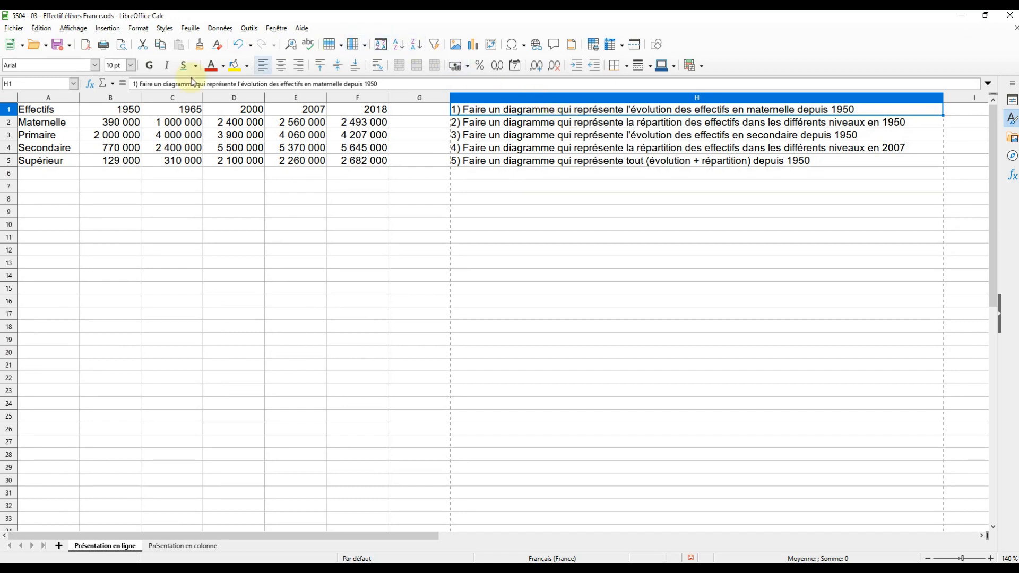
# - Create a line chart of the lines-only type from the Maternelle row in A2:F2
pyautogui.moveTo(66, 129); pyautogui.dragTo(361, 128)
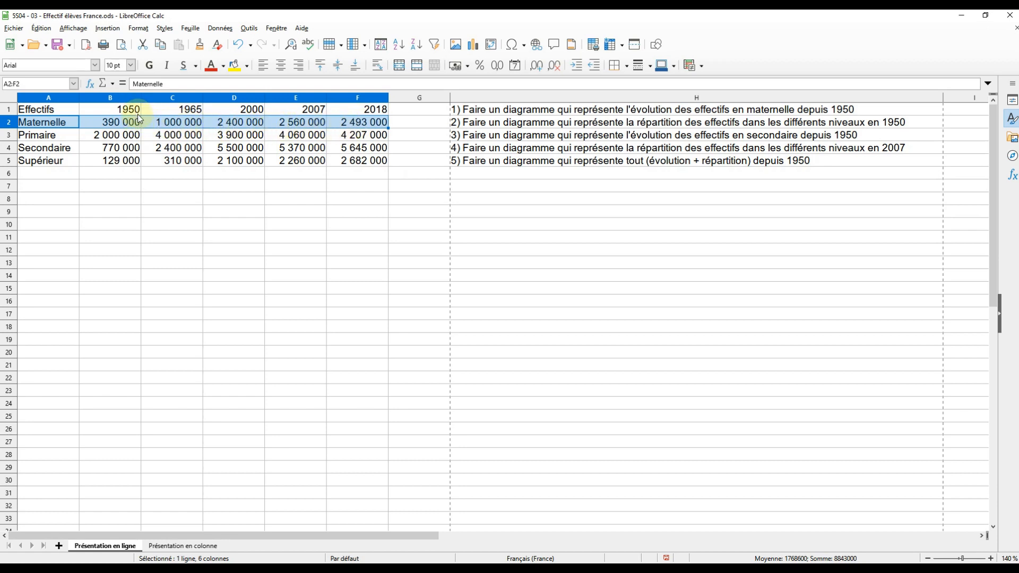
pyautogui.click(474, 46)
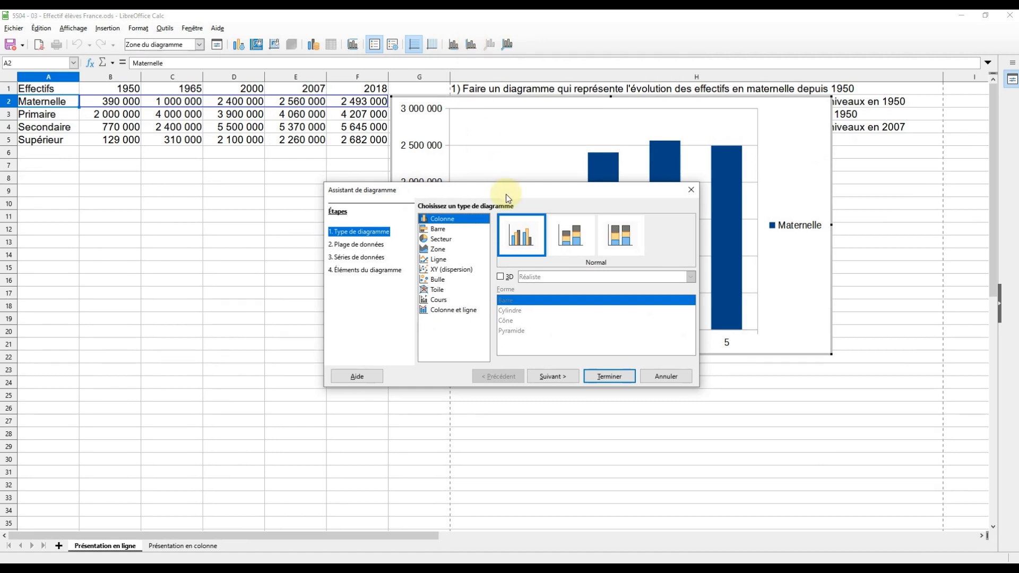
pyautogui.moveTo(509, 195); pyautogui.dragTo(266, 131)
pyautogui.click(283, 175)
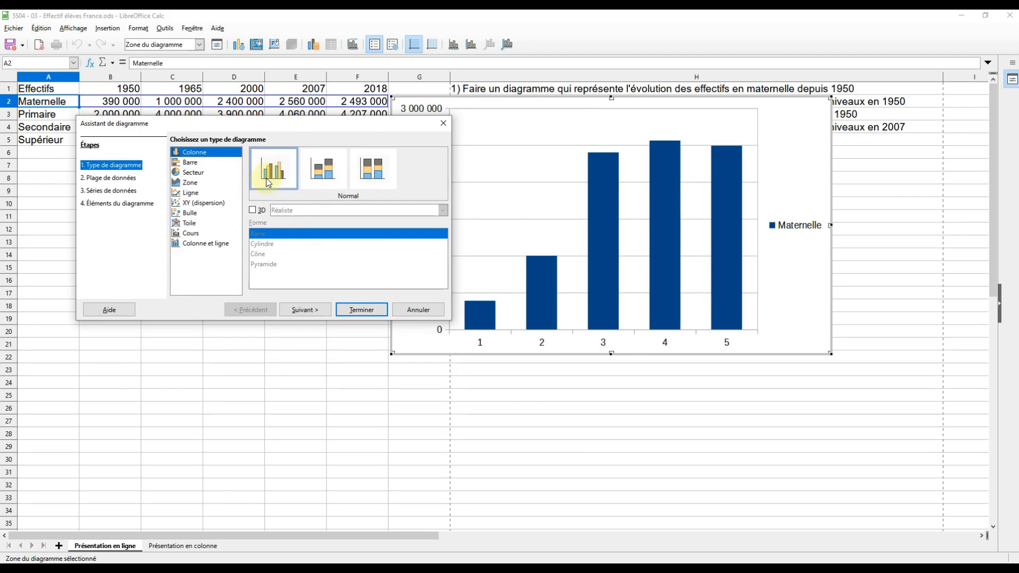
pyautogui.click(194, 193)
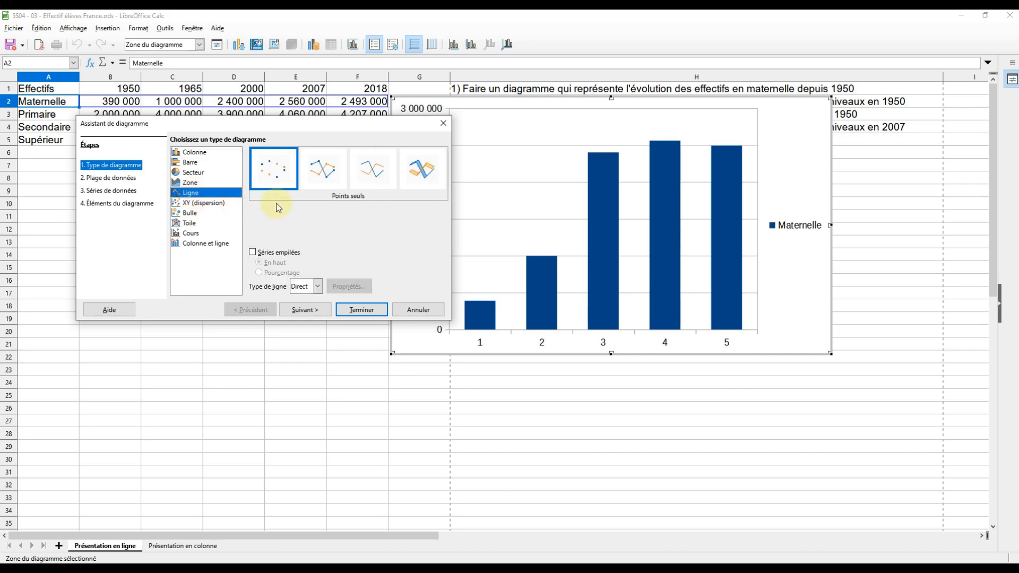
pyautogui.click(272, 179)
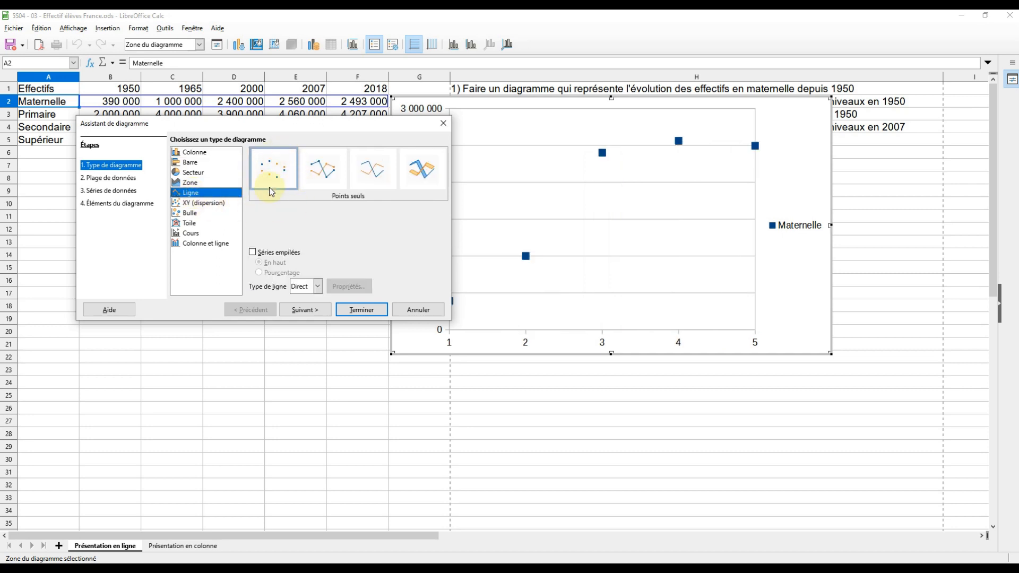
pyautogui.click(318, 175)
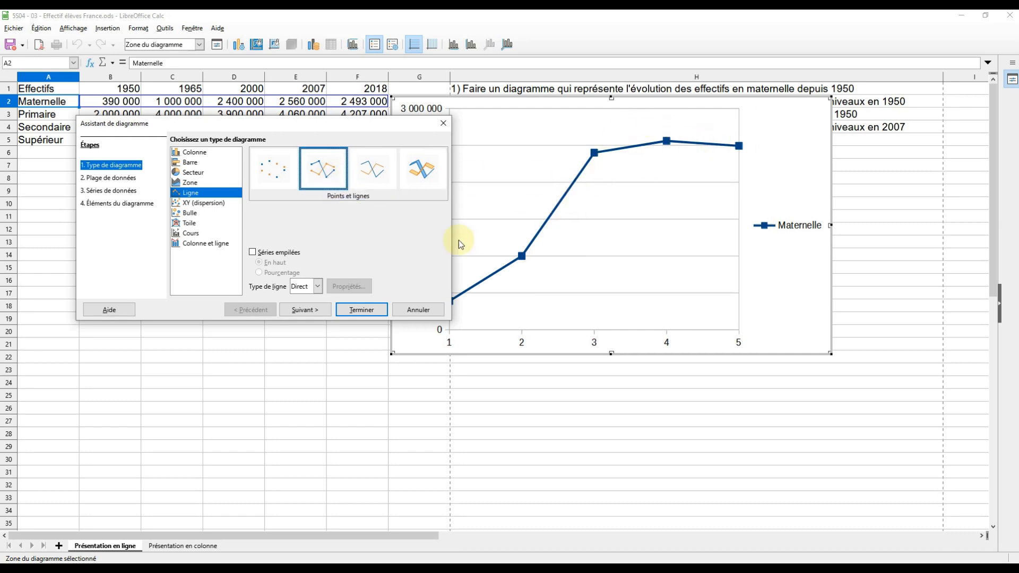
pyautogui.click(371, 173)
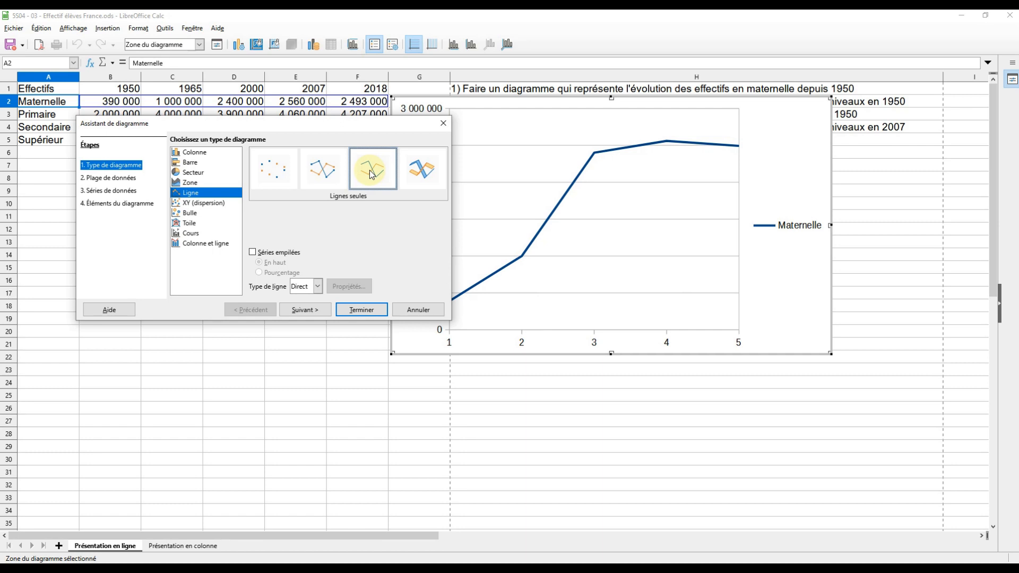
pyautogui.moveTo(300, 130); pyautogui.dragTo(234, 198)
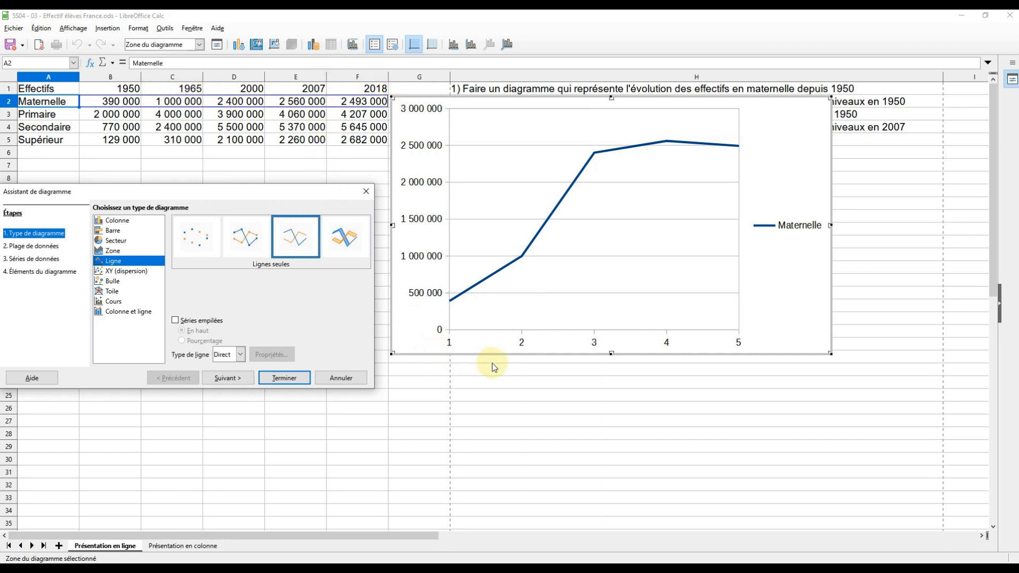
pyautogui.click(283, 379)
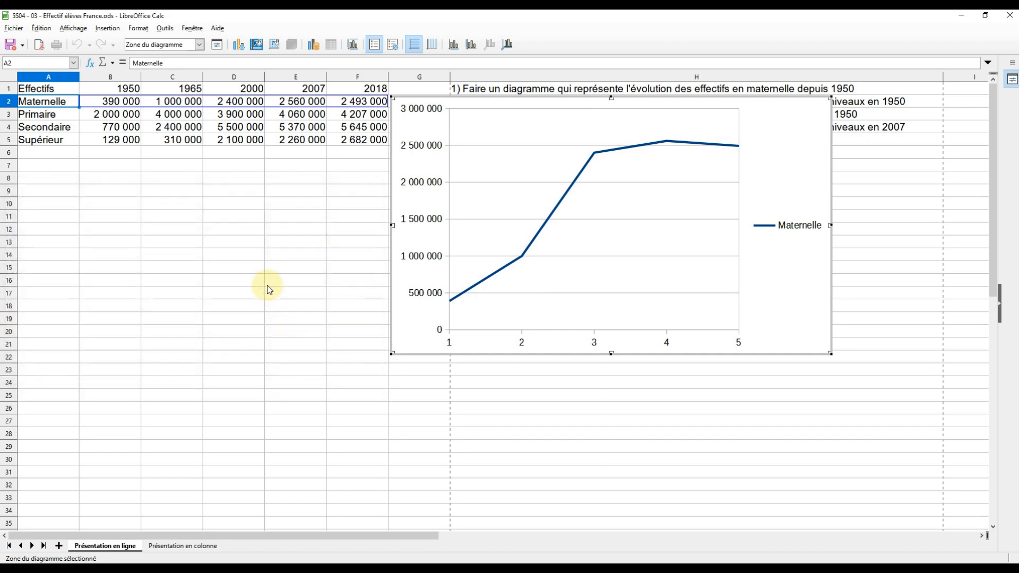
pyautogui.click(284, 246)
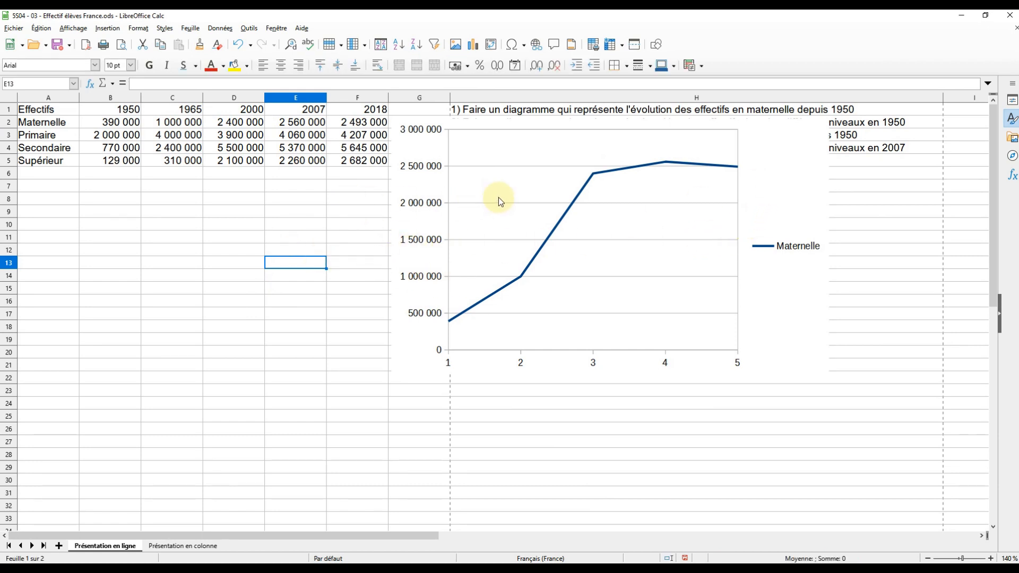
# - Enlarge the Maternelle line chart to about 16.65 × 9.36 cm and place it below the enrolment table and task list
pyautogui.click(780, 166)
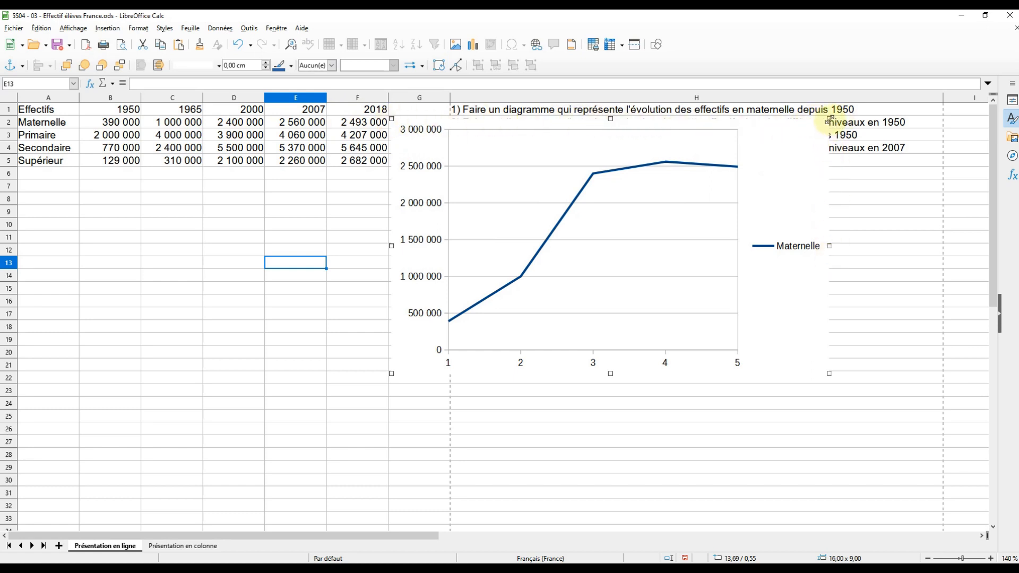
pyautogui.moveTo(829, 119)
pyautogui.mouseDown()
pyautogui.moveTo(734, 169)
pyautogui.moveTo(845, 112)
pyautogui.mouseUp()
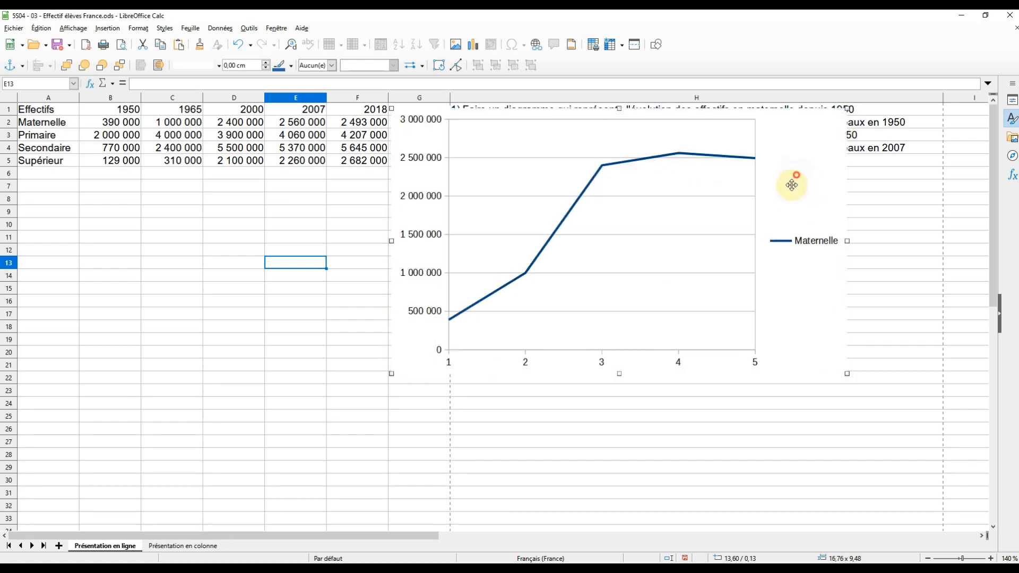
pyautogui.moveTo(791, 184); pyautogui.dragTo(658, 302)
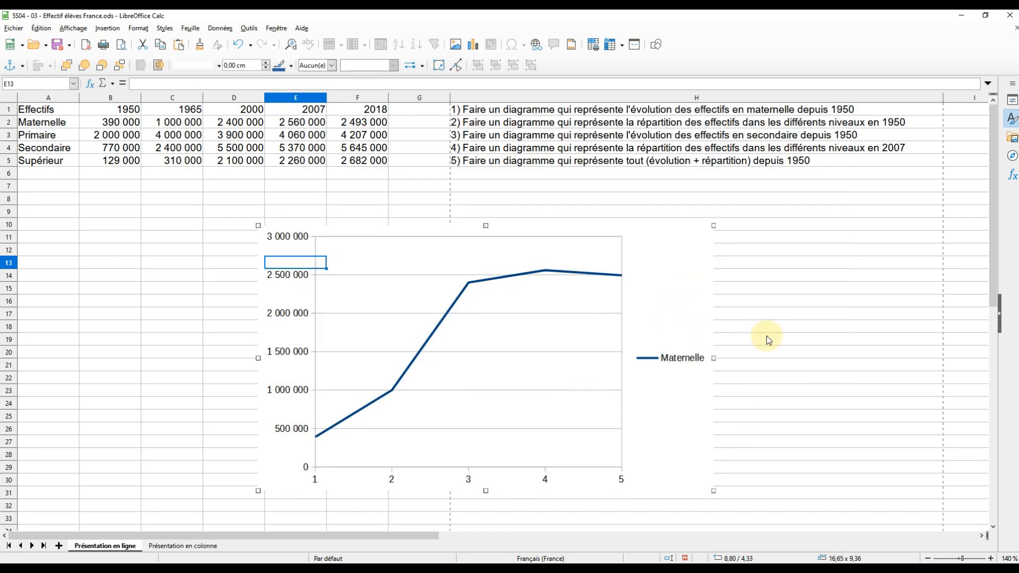
pyautogui.press('Escape')
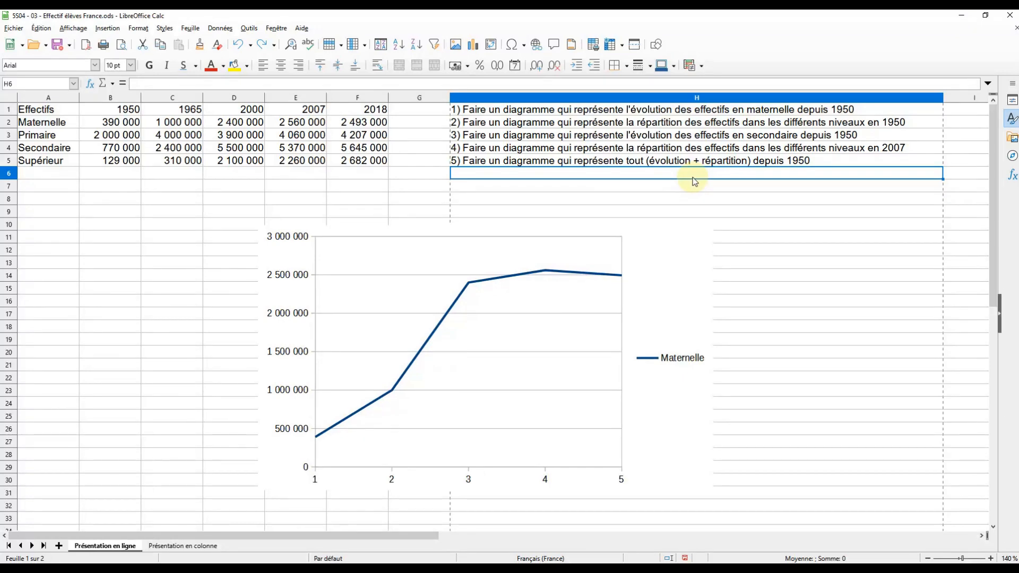
# - Change the Maternelle chart's type to a normal column chart
pyautogui.doubleClick(667, 268)
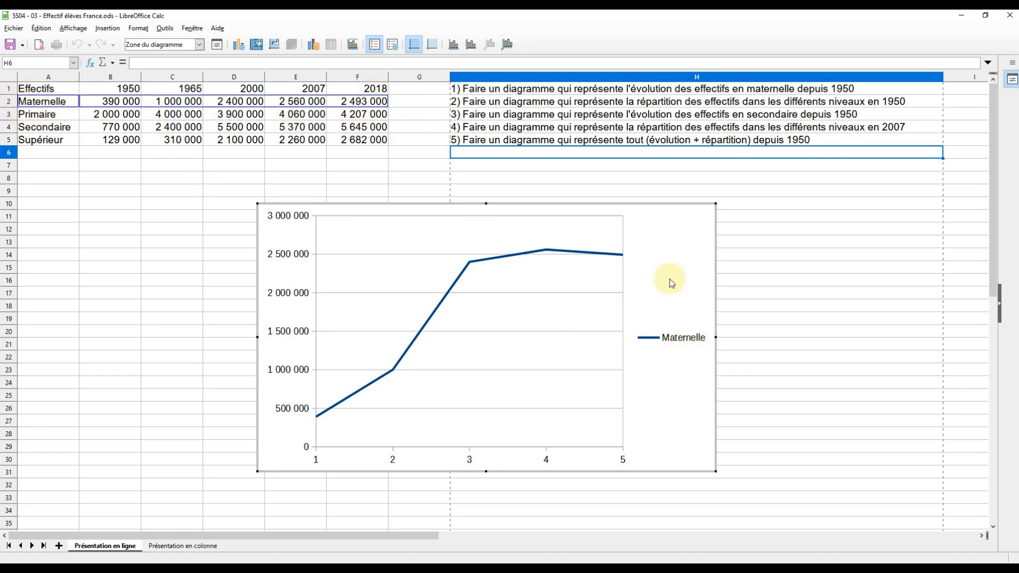
pyautogui.rightClick(667, 261)
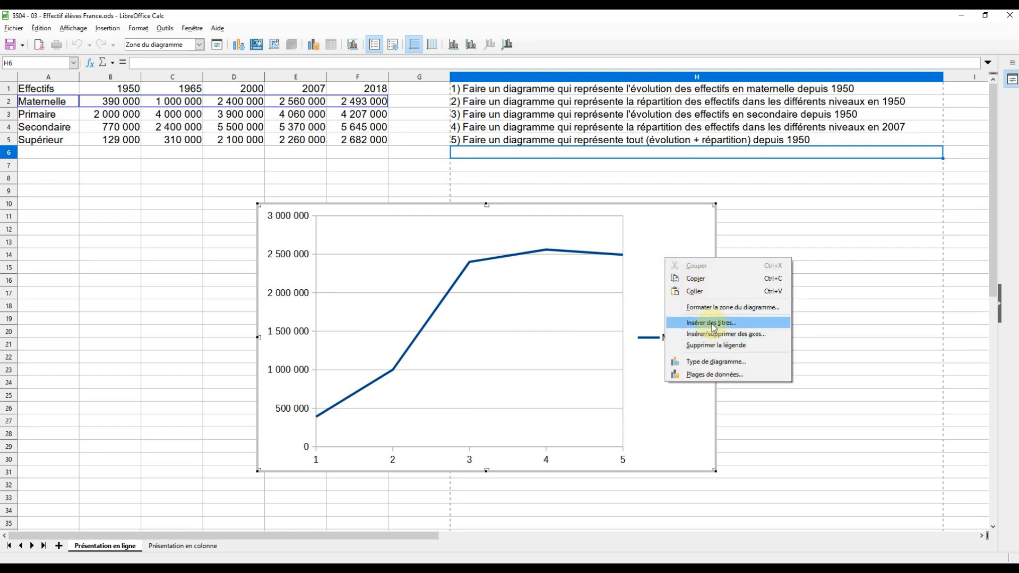
pyautogui.click(715, 363)
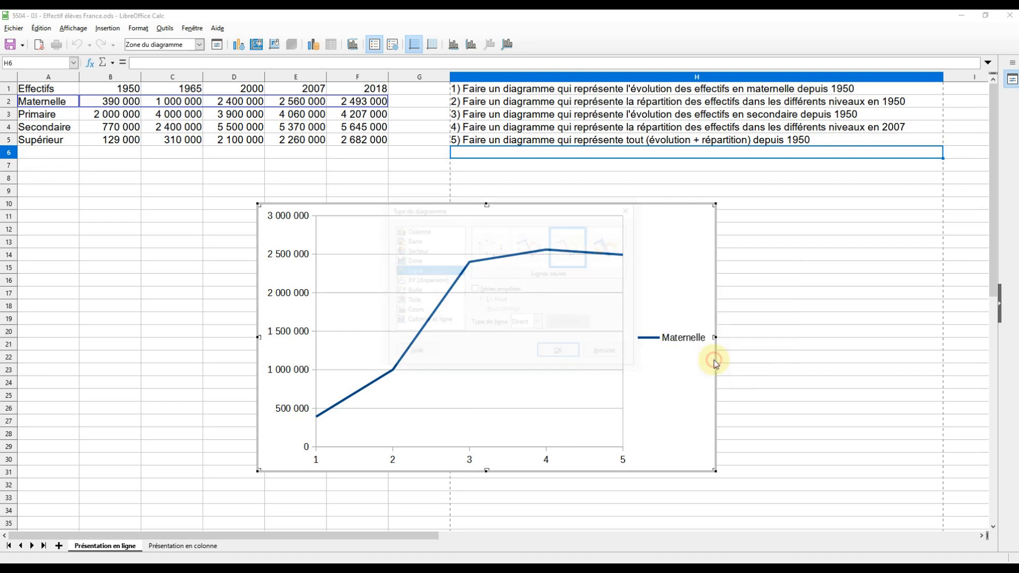
pyautogui.click(416, 232)
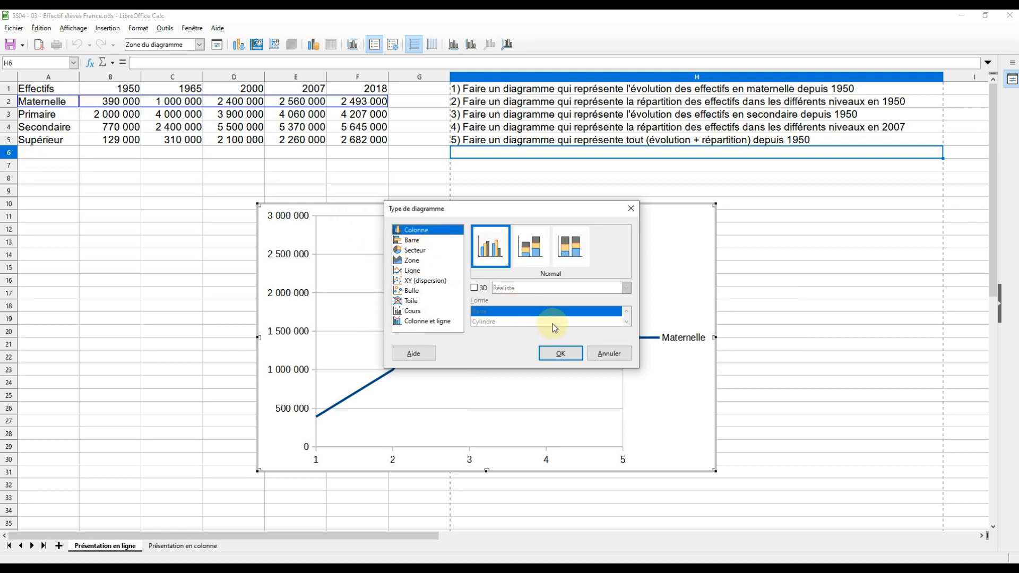
pyautogui.click(560, 354)
# - Examine the data range settings of the Maternelle column chart, leaving them as they are
pyautogui.rightClick(668, 279)
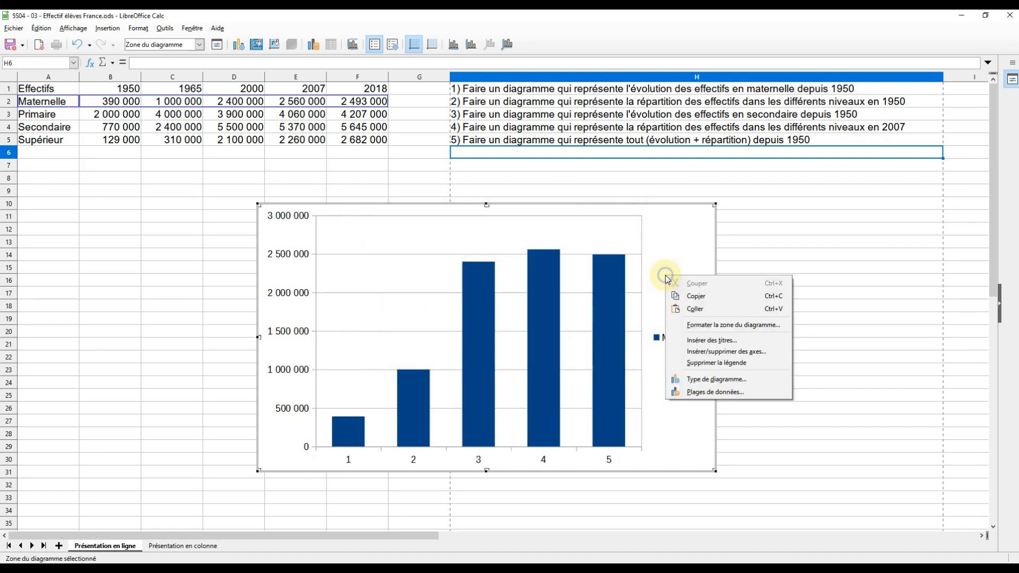
pyautogui.click(703, 392)
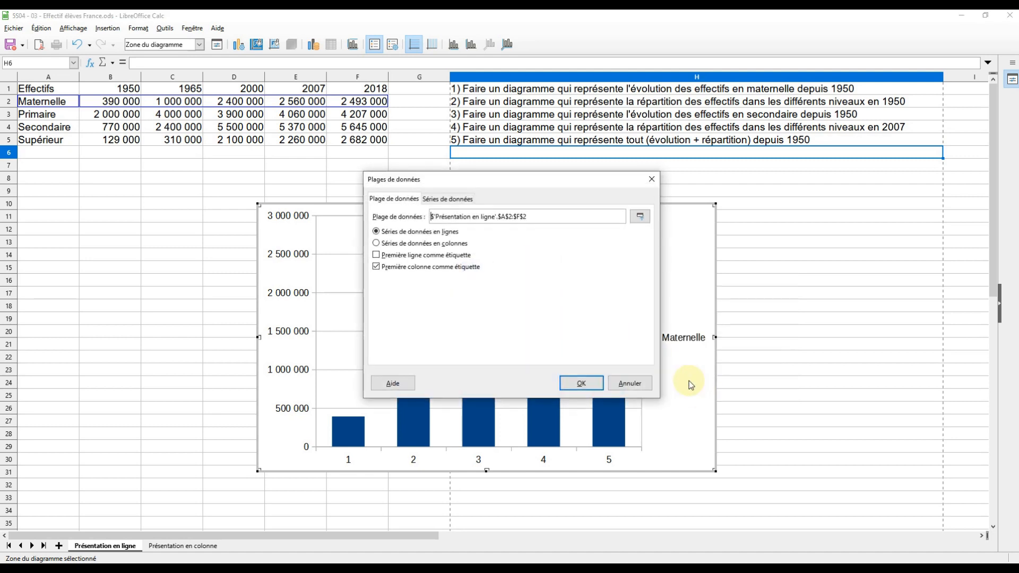
pyautogui.click(632, 383)
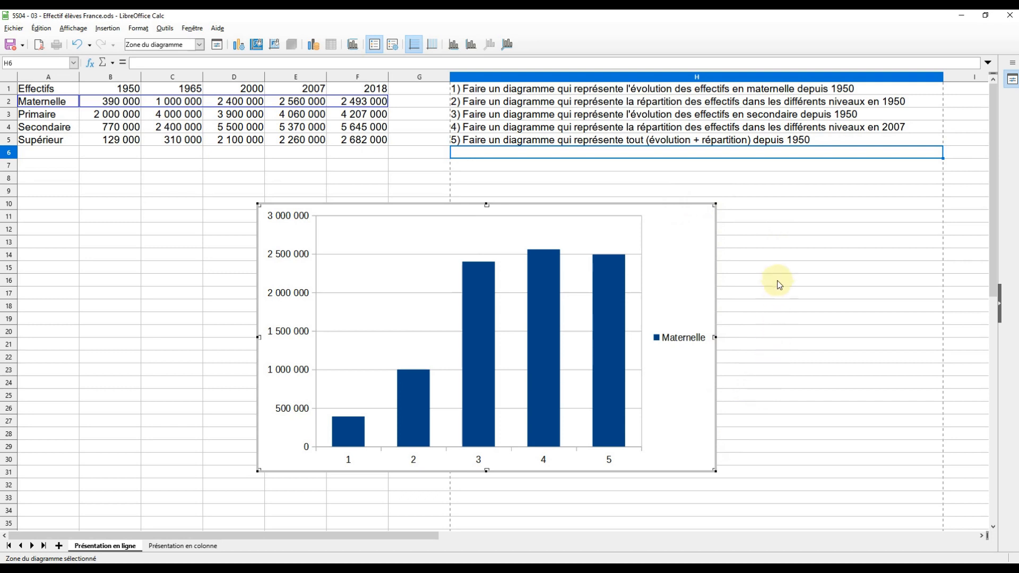
pyautogui.click(805, 183)
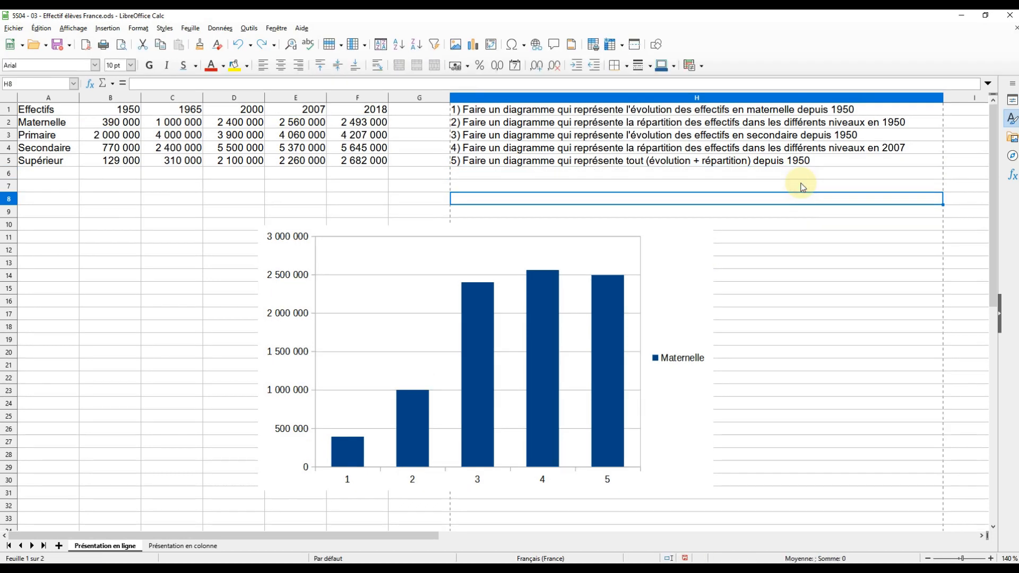
# - Delete the Maternelle column chart from the sheet
pyautogui.hotkey('ctrl', 'Home')
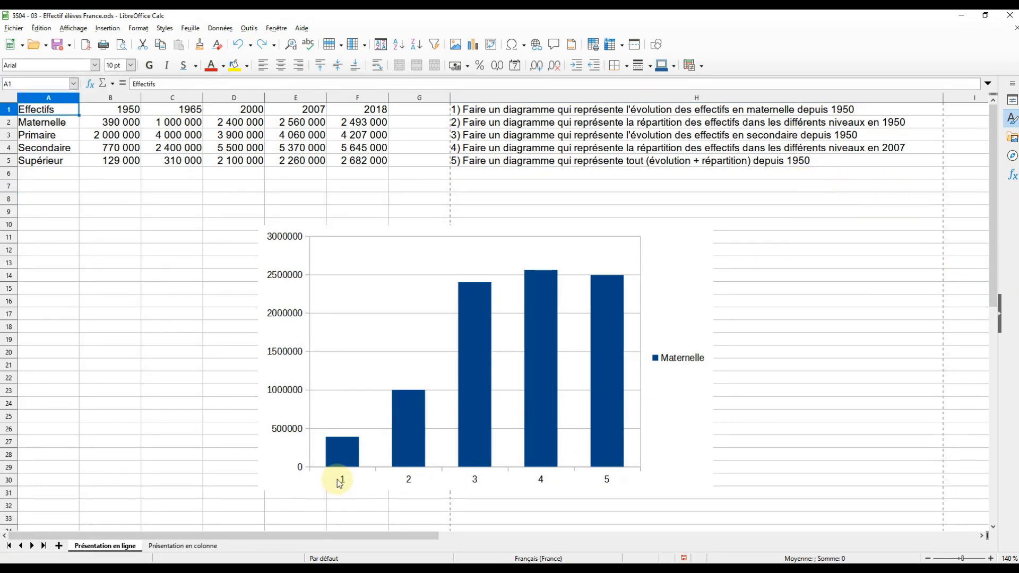
pyautogui.click(672, 252)
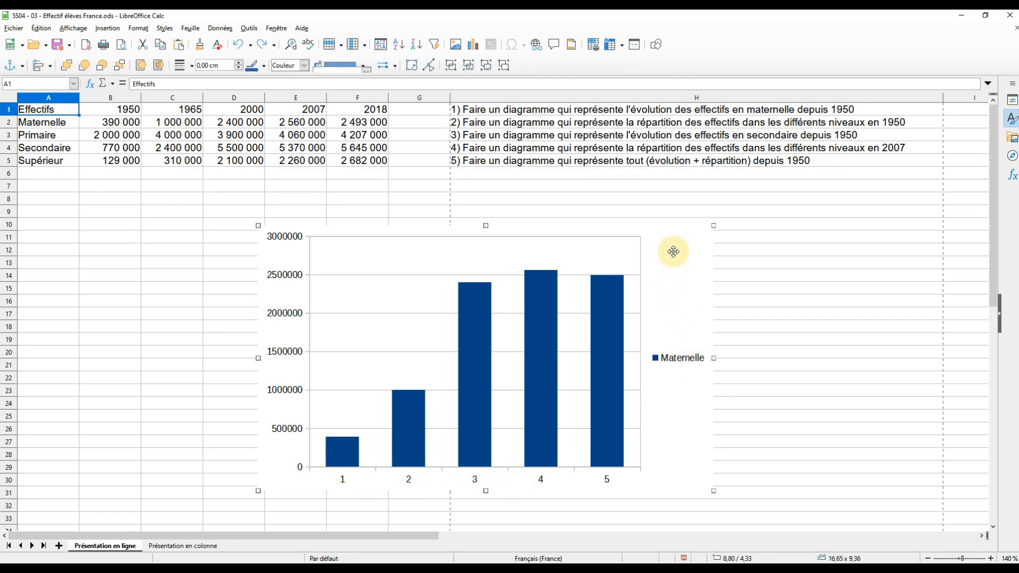
pyautogui.press('Delete')
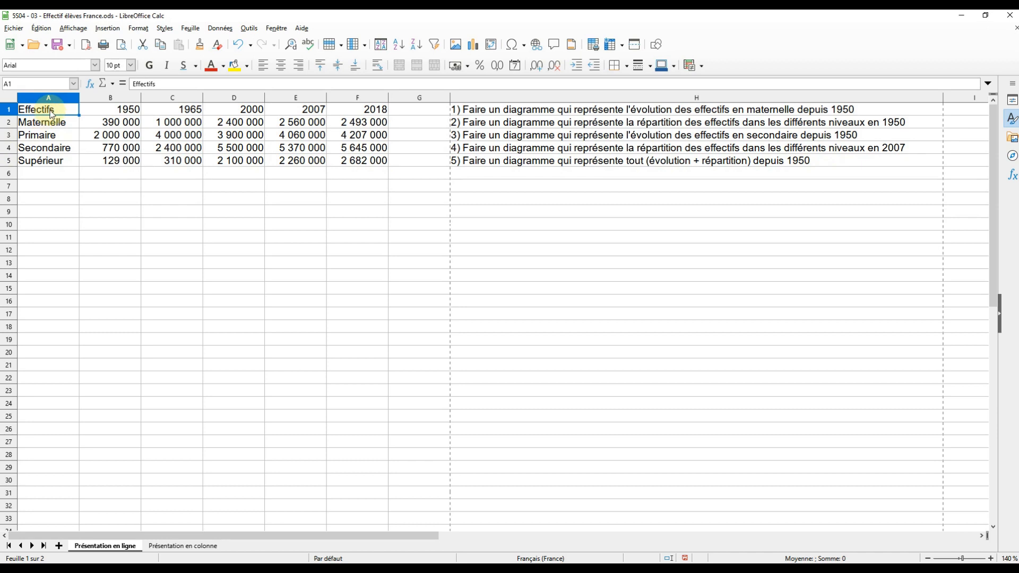
# - Insert a chart from A1:F2, including the year headers, and choose the line type with lines only
pyautogui.moveTo(52, 109); pyautogui.dragTo(342, 122)
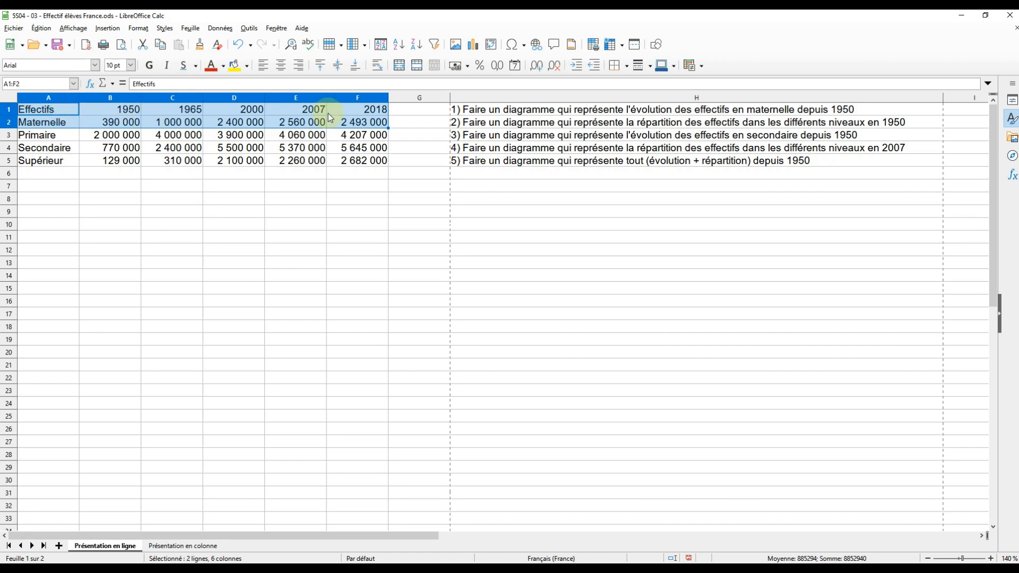
pyautogui.click(471, 44)
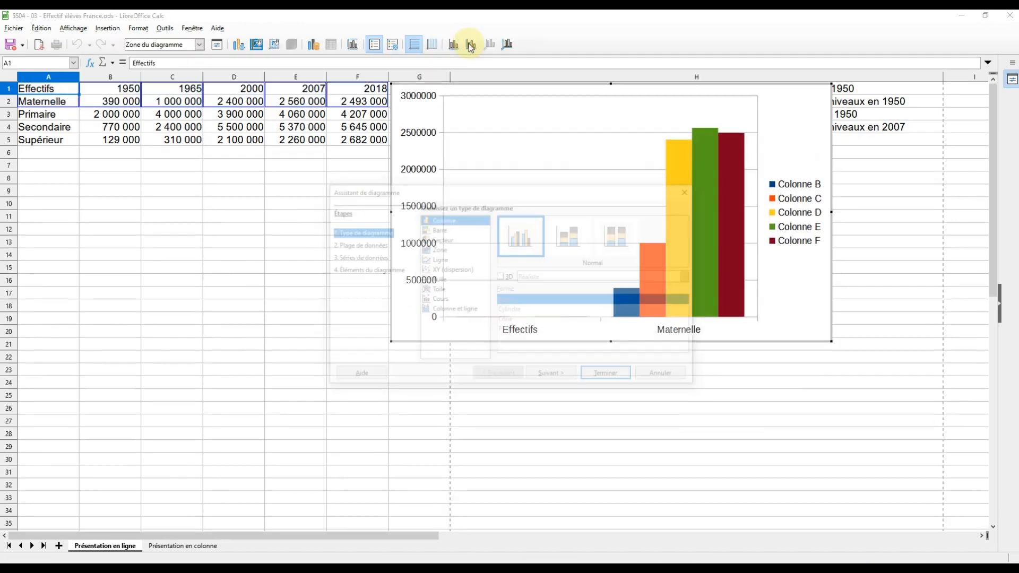
pyautogui.click(439, 260)
pyautogui.click(621, 231)
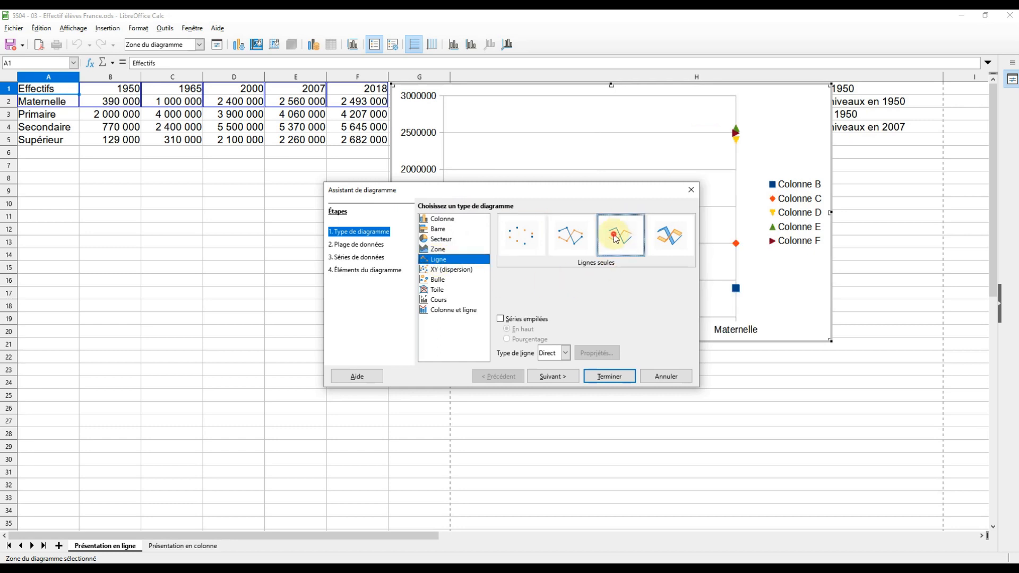
pyautogui.moveTo(569, 189); pyautogui.dragTo(257, 209)
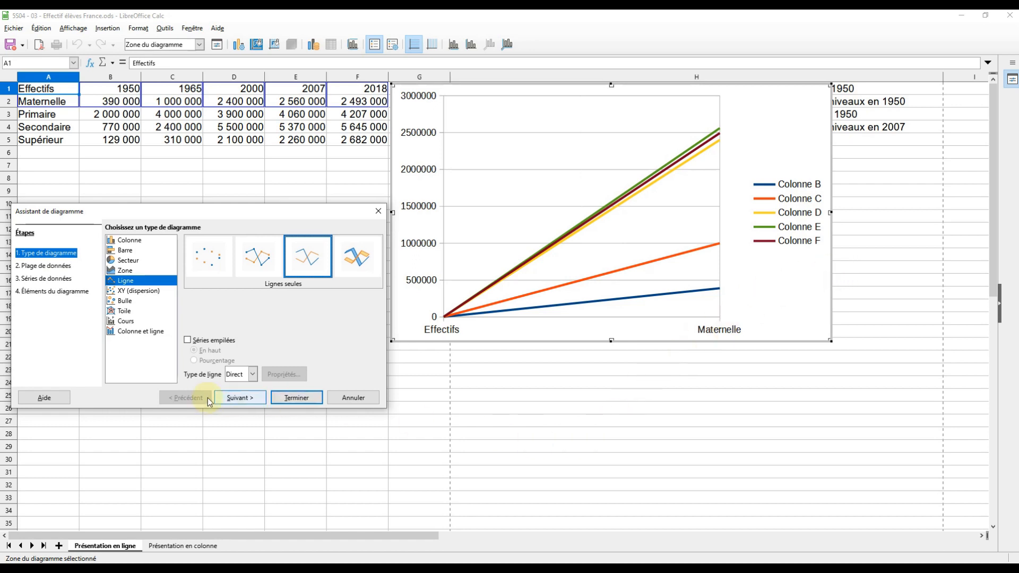
# - Set the chart's data series in rows, with both the first row and the first column as labels
pyautogui.click(237, 398)
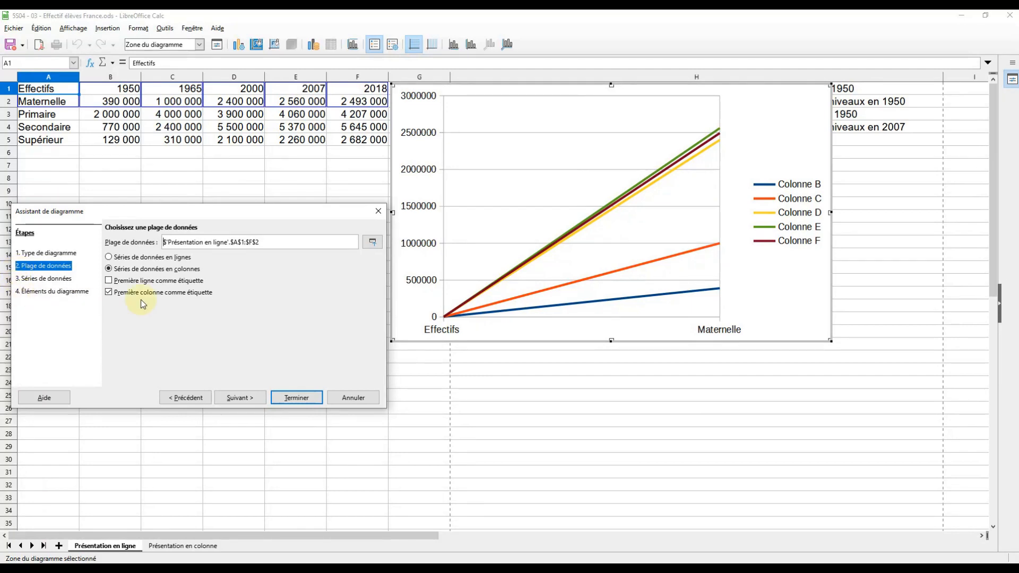
pyautogui.moveTo(277, 241); pyautogui.dragTo(149, 237)
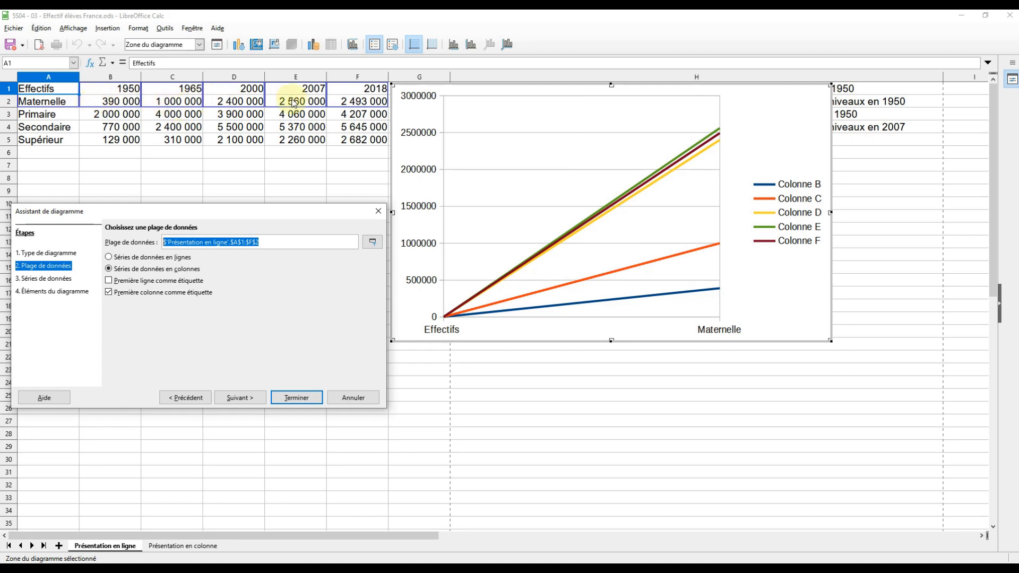
pyautogui.click(110, 258)
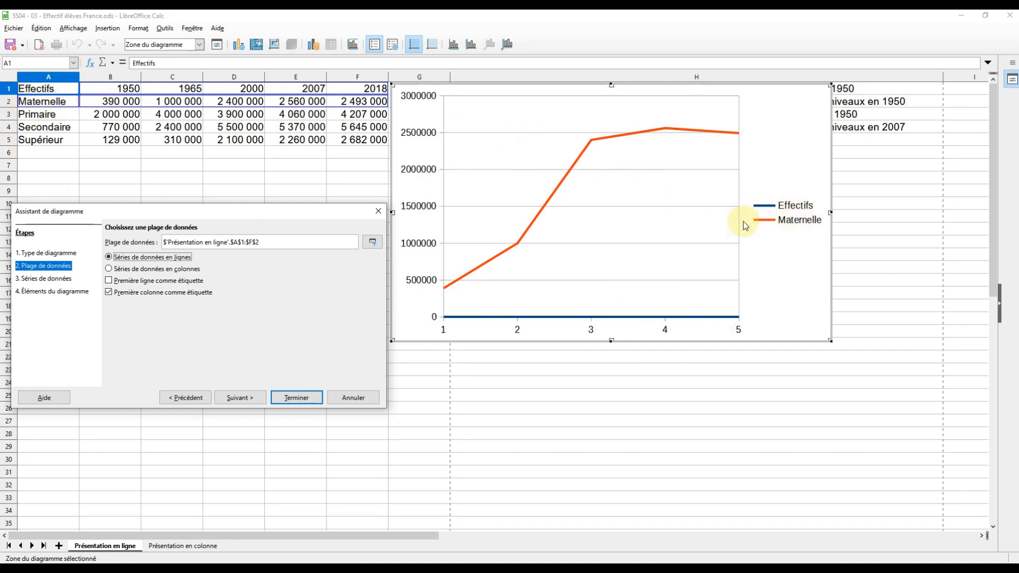
pyautogui.click(110, 280)
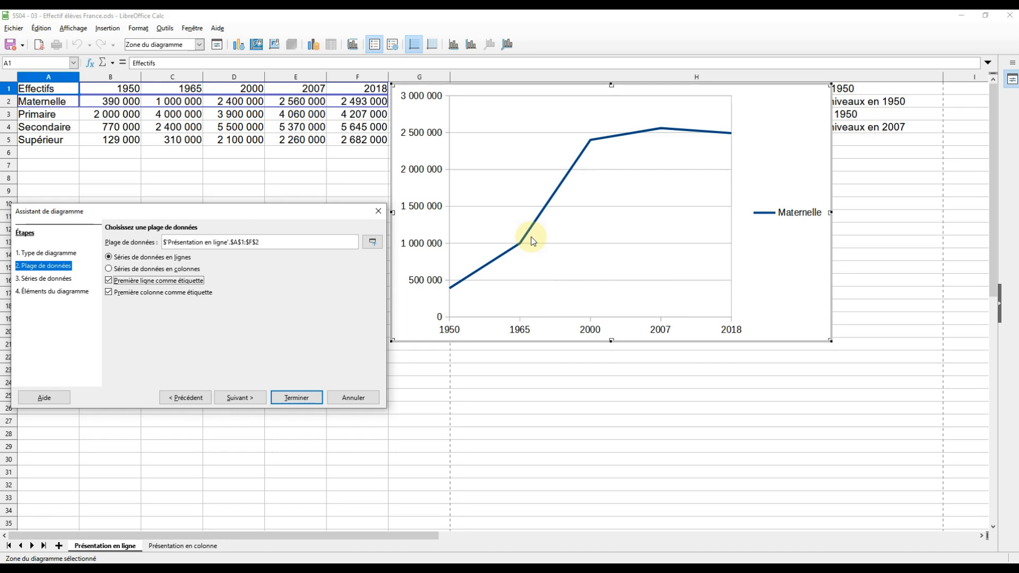
pyautogui.click(109, 293)
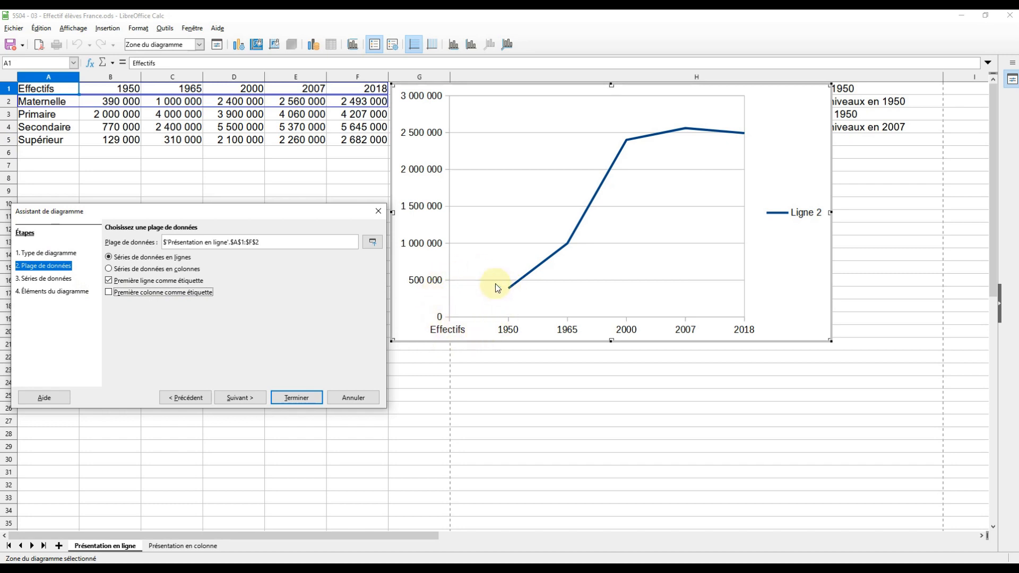
pyautogui.click(111, 295)
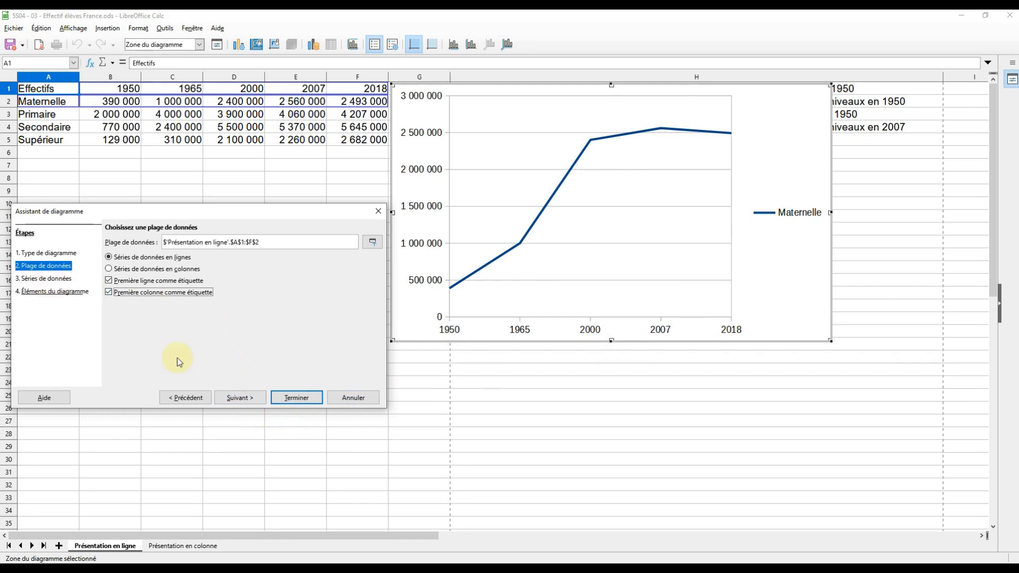
# - Title the line chart "Evolution des effectifs en maternelle"
pyautogui.click(240, 398)
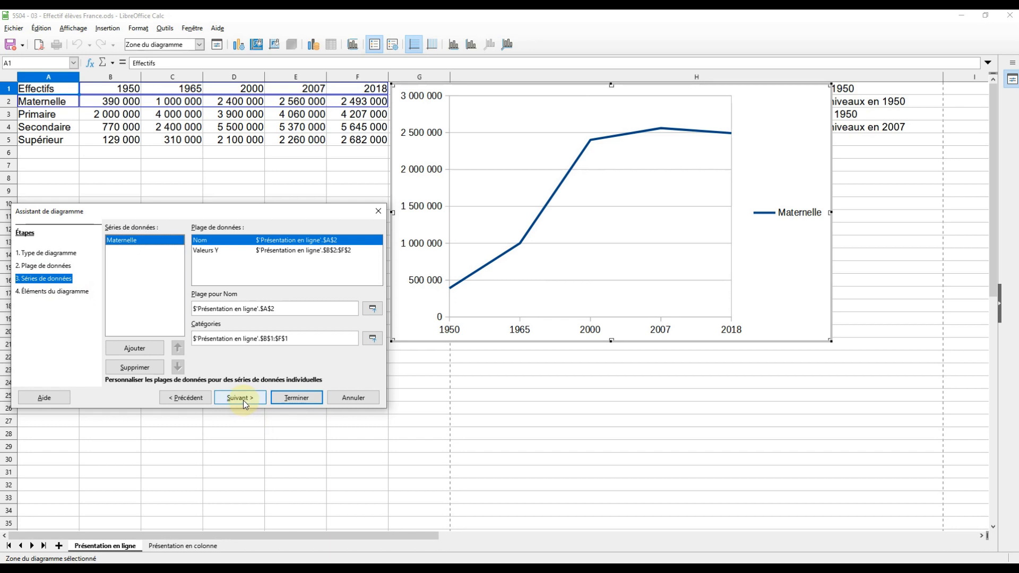
pyautogui.click(243, 401)
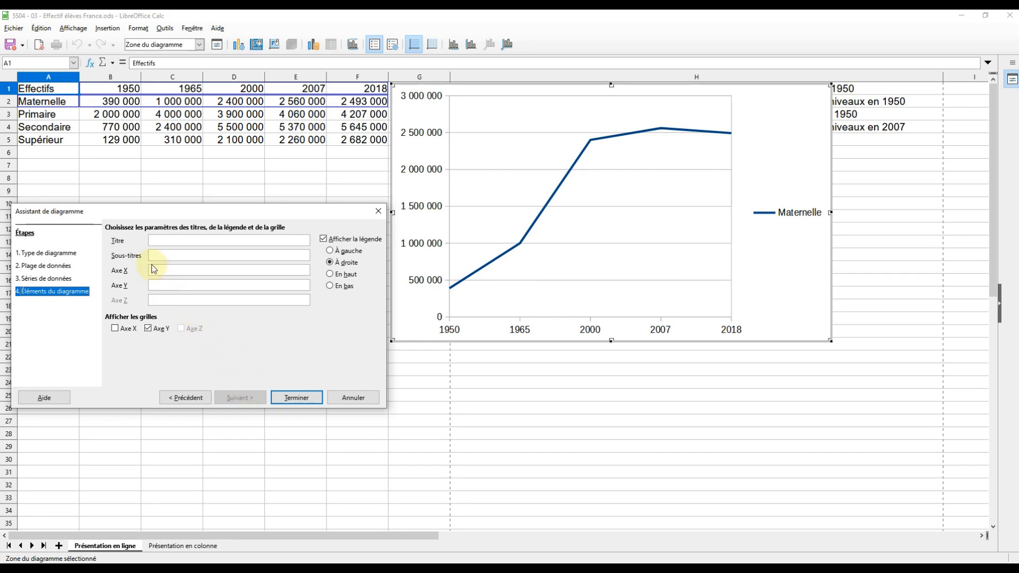
pyautogui.click(154, 240)
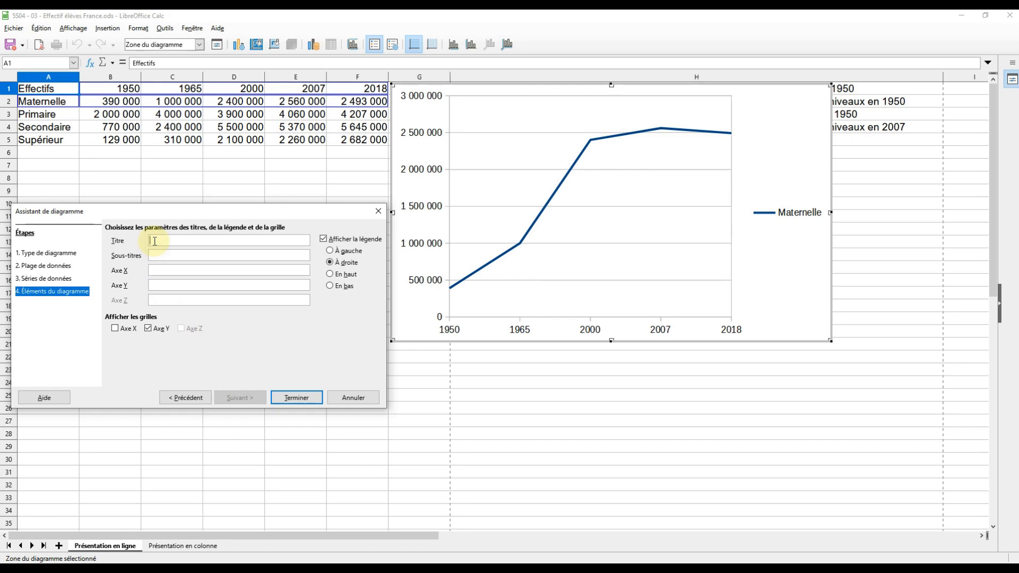
pyautogui.write('Evol')
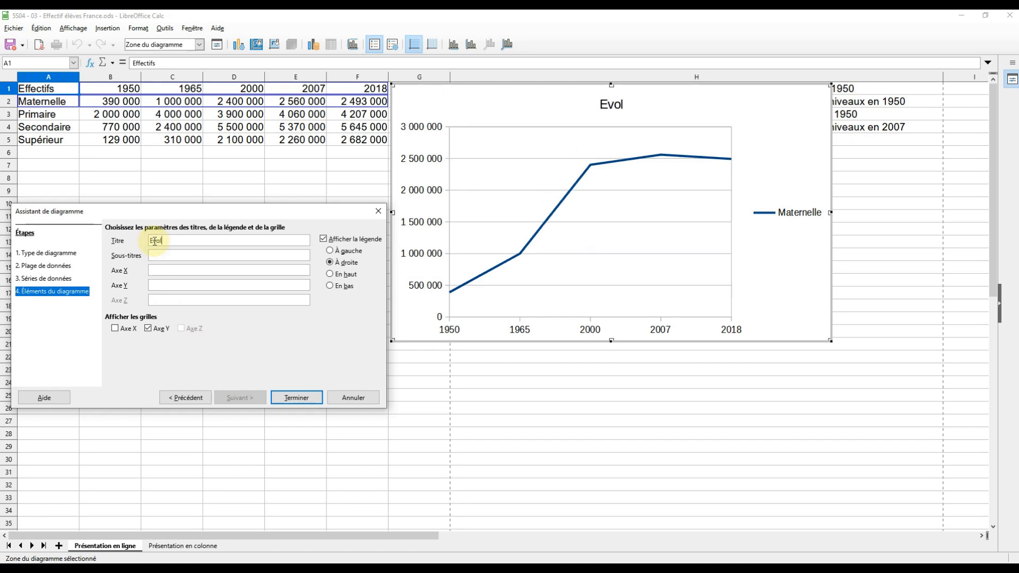
pyautogui.write('ution des effectifs en maternelle')
# - Label the chart's X axis "Années" and its Y axis "Nombre d'élèves", and finish the chart
pyautogui.click(159, 270)
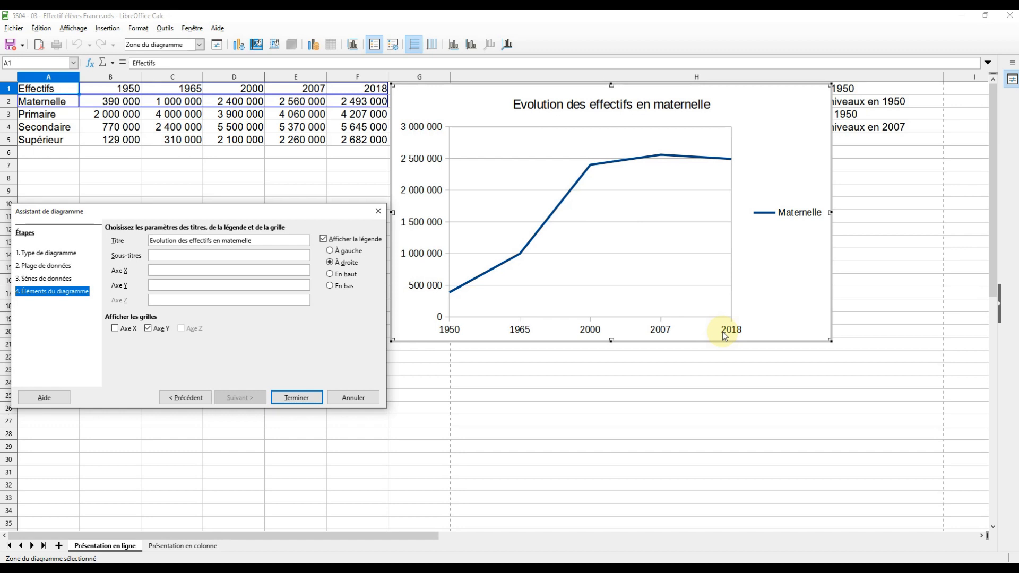
pyautogui.write('Années')
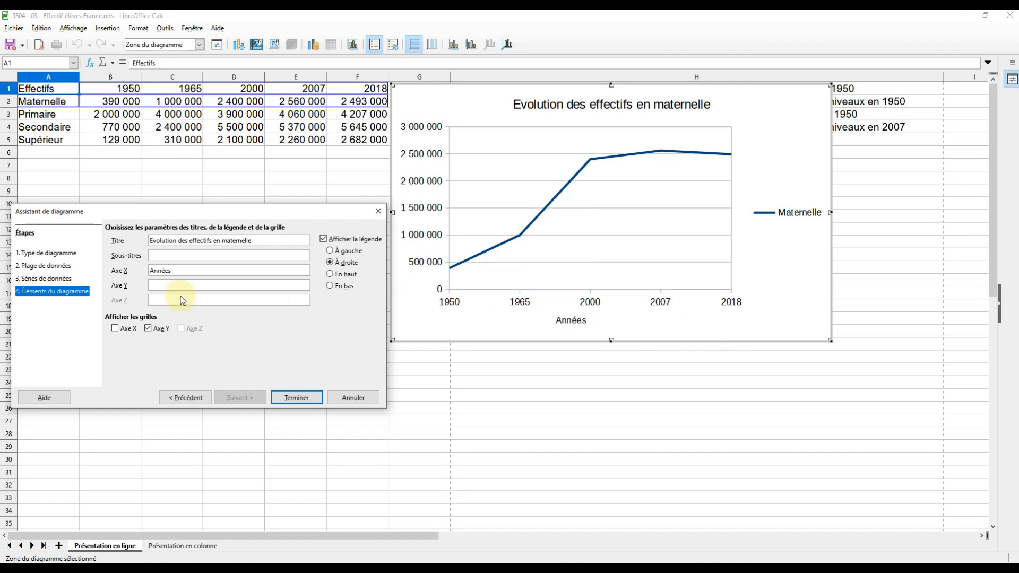
pyautogui.click(170, 284)
pyautogui.write("Nombre d'élèves")
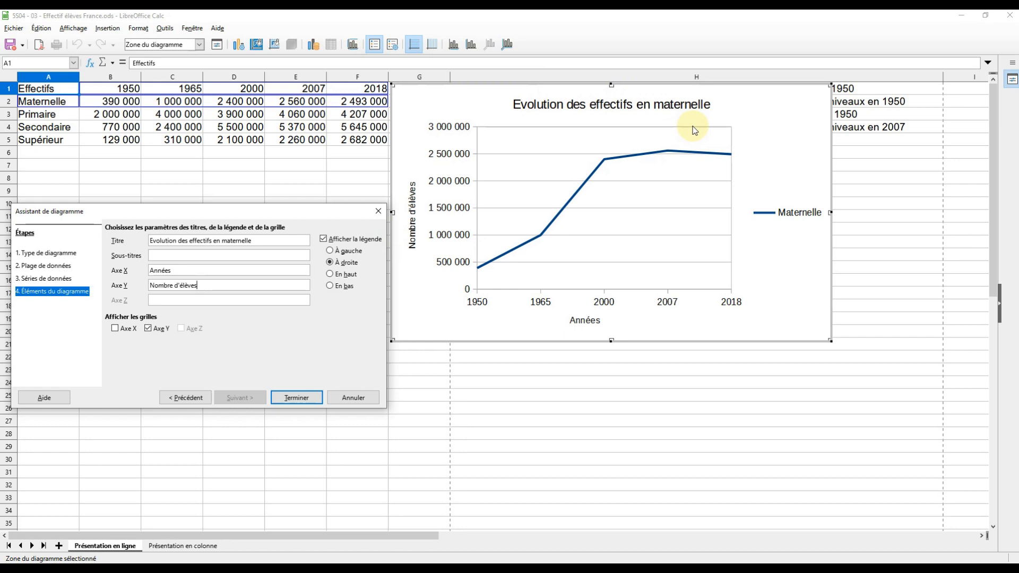
pyautogui.click(296, 398)
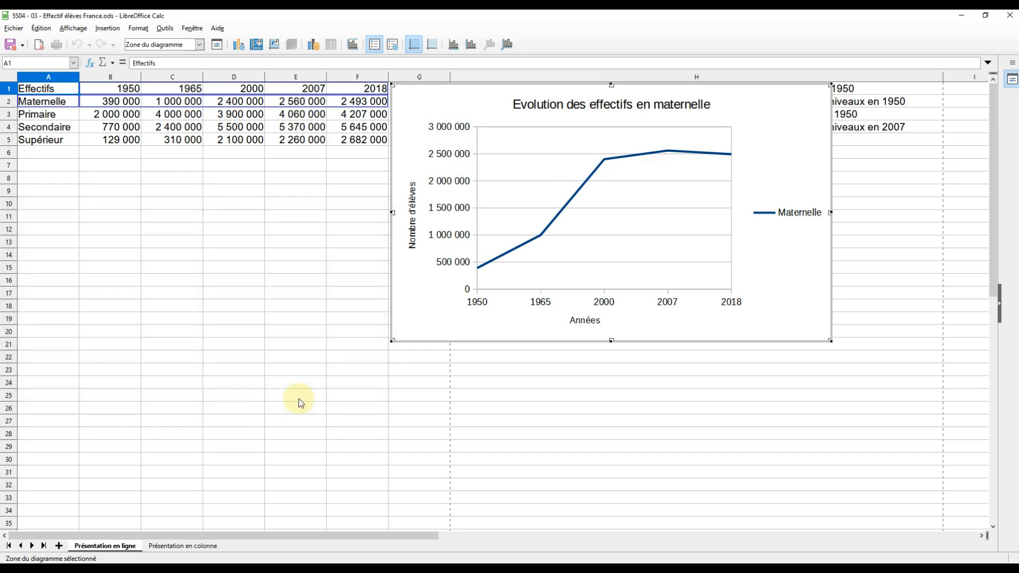
# - Move the finished chart below the data table so that the exercise instructions are uncovered
pyautogui.click(290, 286)
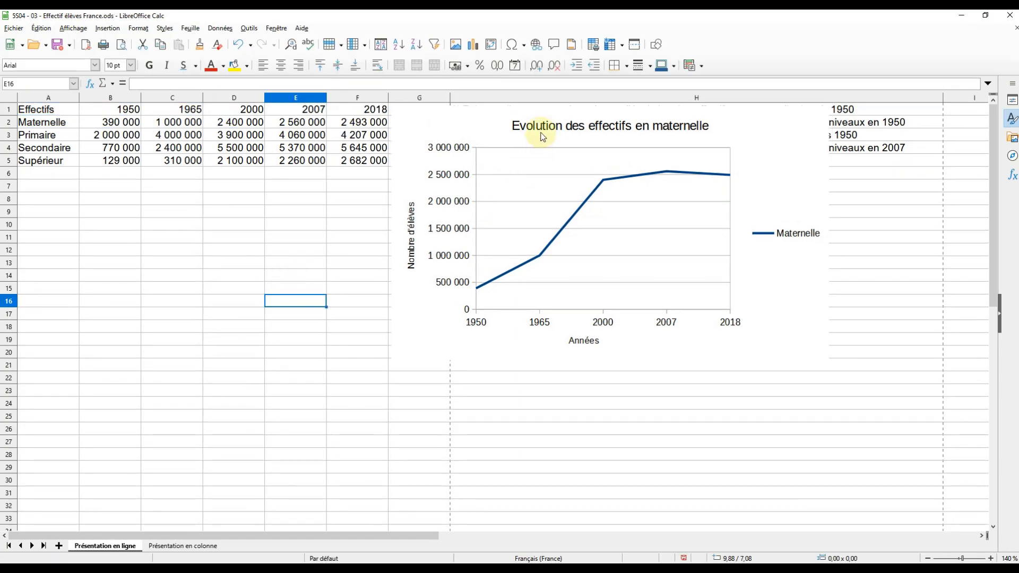
pyautogui.click(478, 118)
pyautogui.moveTo(480, 120); pyautogui.dragTo(155, 275)
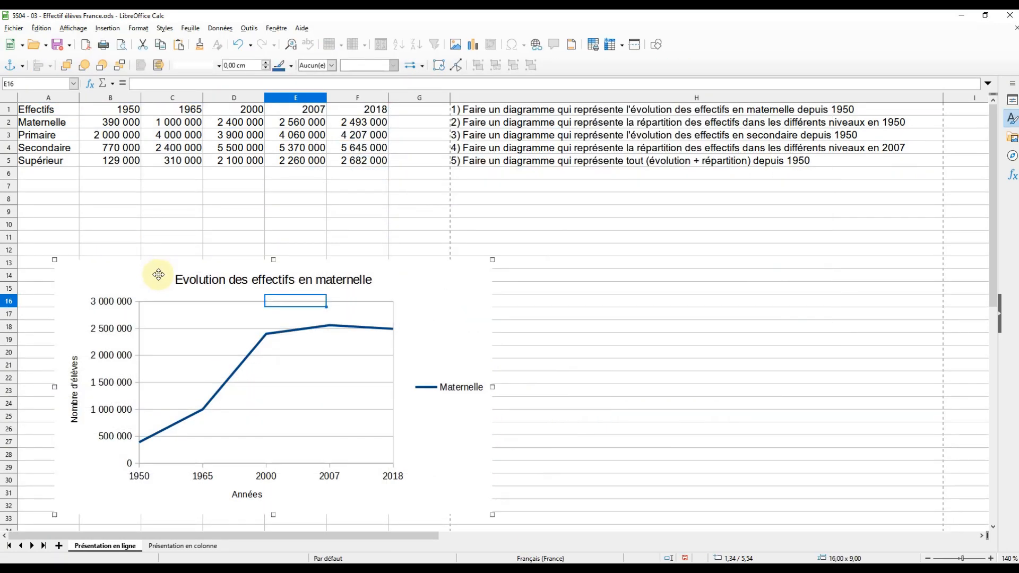
pyautogui.click(242, 185)
pyautogui.scroll(-1, 261, 245)
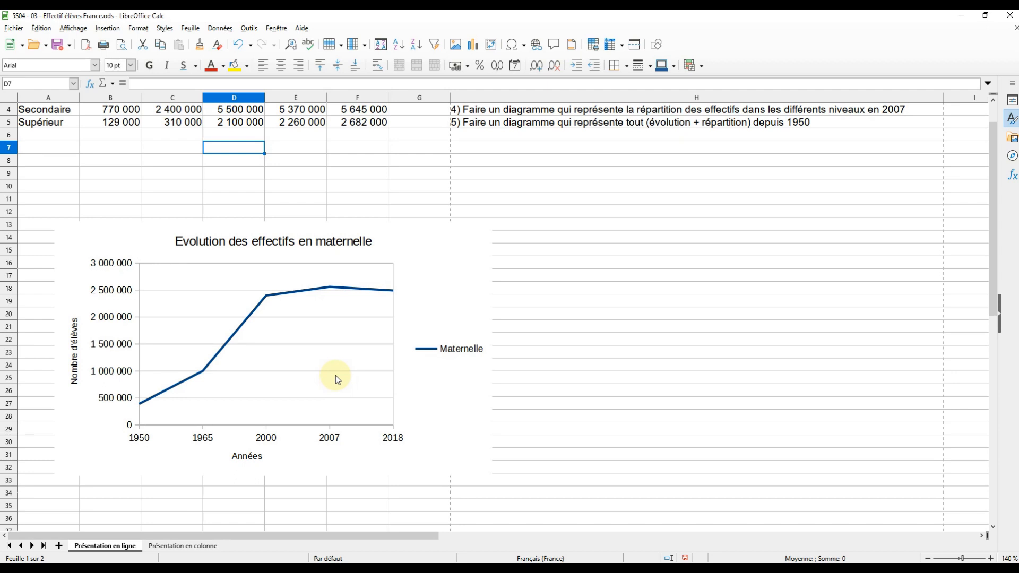
# - Insert a second chart from the whole table A1:F5 and choose the line type with lines only
pyautogui.hotkey('ctrl', 'Home')
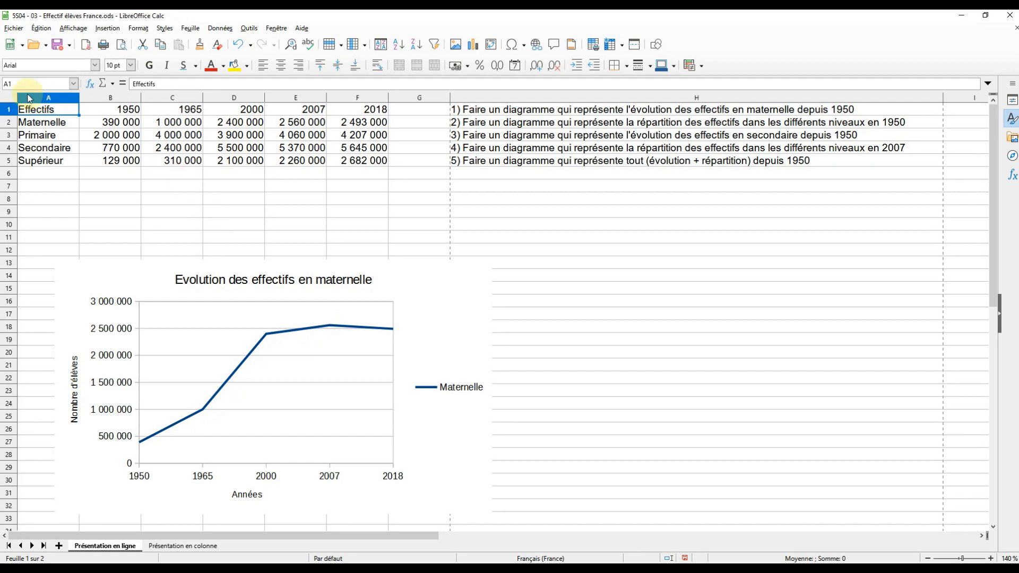
pyautogui.moveTo(37, 108); pyautogui.dragTo(366, 161)
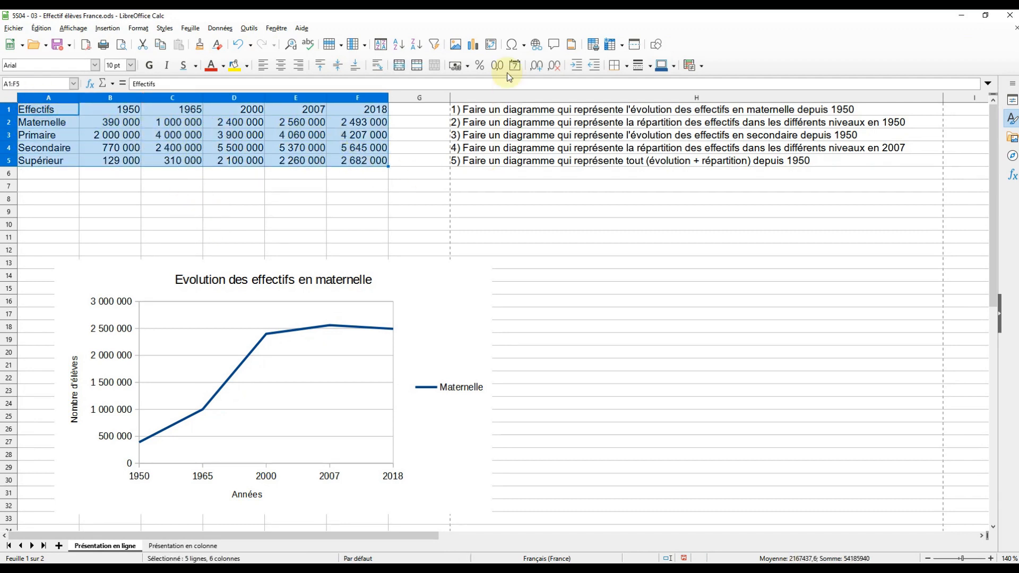
pyautogui.click(472, 44)
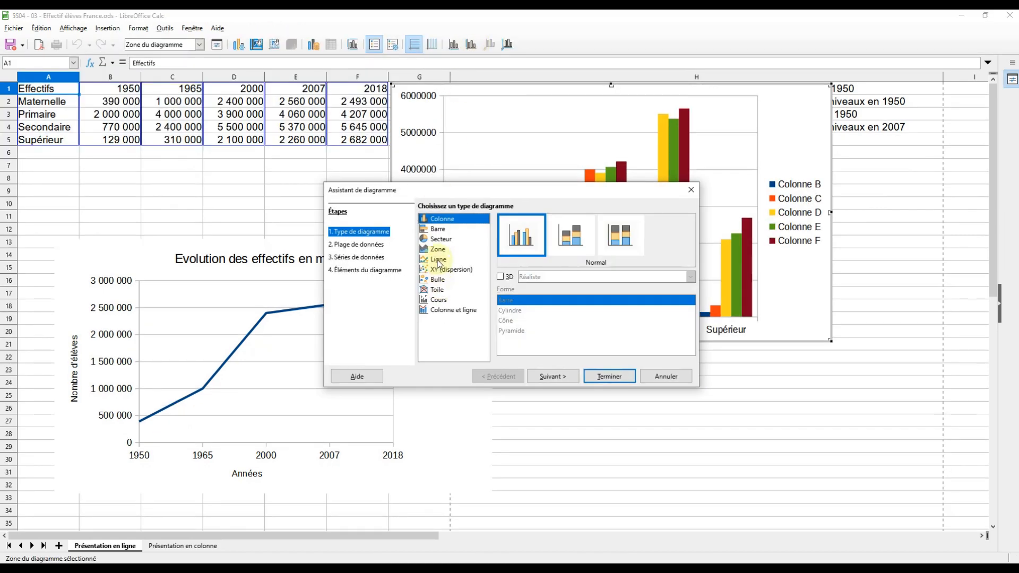
pyautogui.click(438, 260)
pyautogui.click(602, 231)
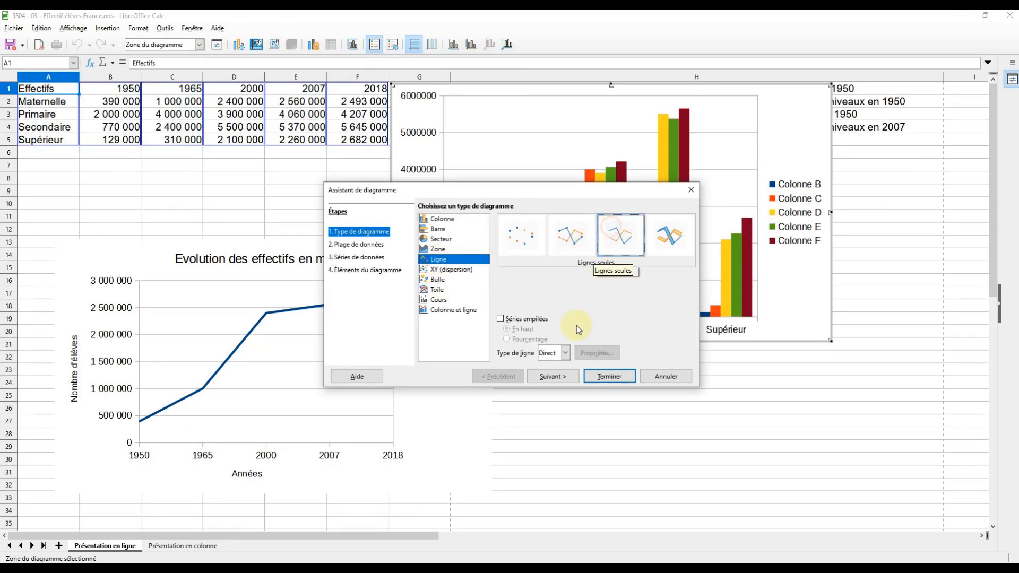
# - Set the second chart's data series in rows and use the first row as labels
pyautogui.click(552, 377)
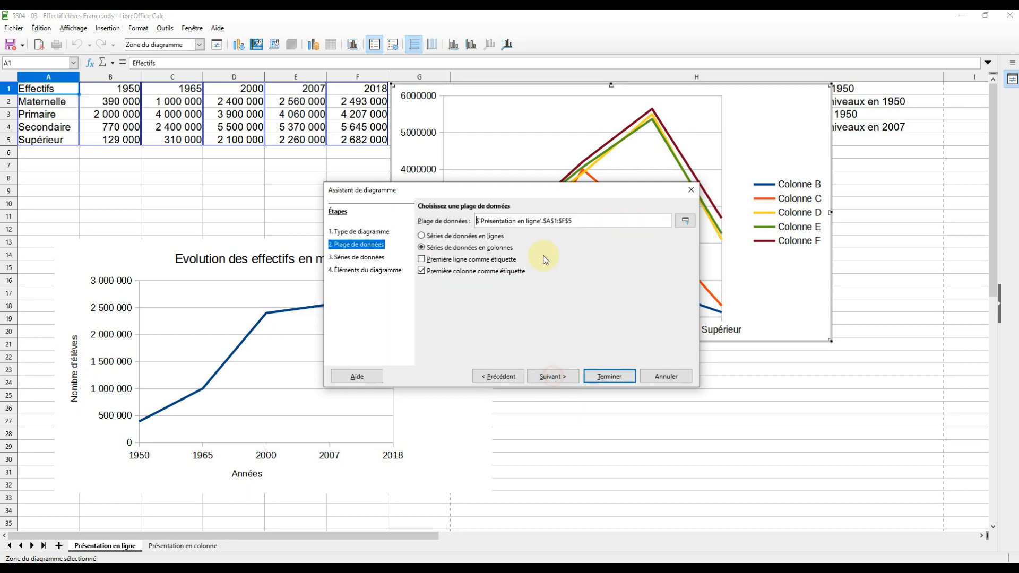
pyautogui.moveTo(537, 193); pyautogui.dragTo(232, 143)
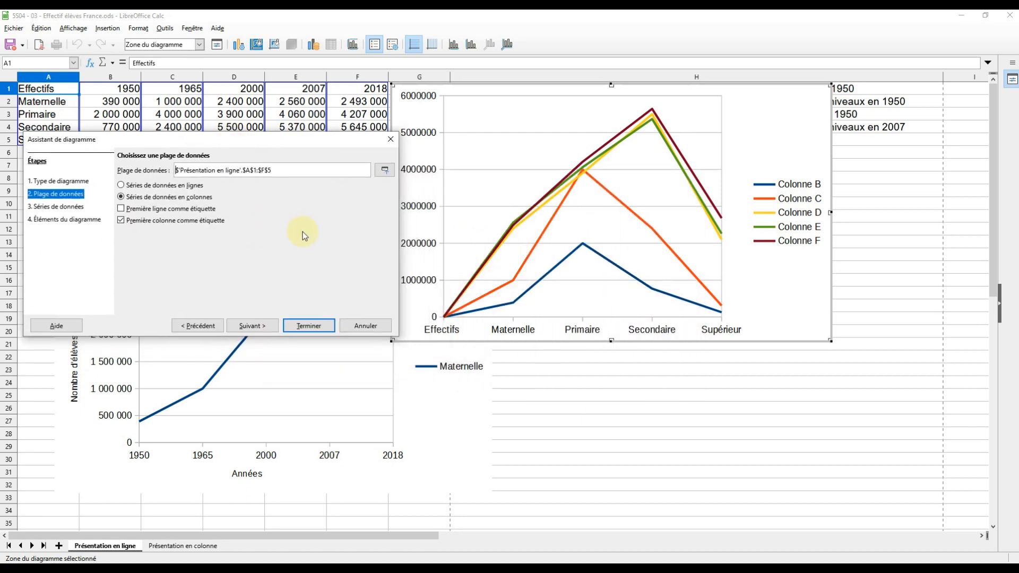
pyautogui.click(133, 187)
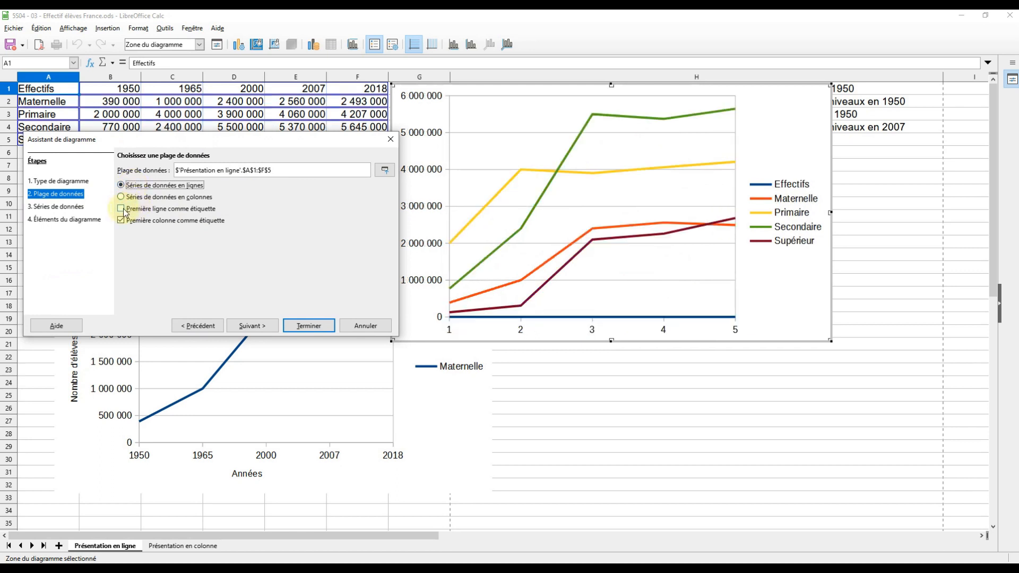
pyautogui.click(122, 209)
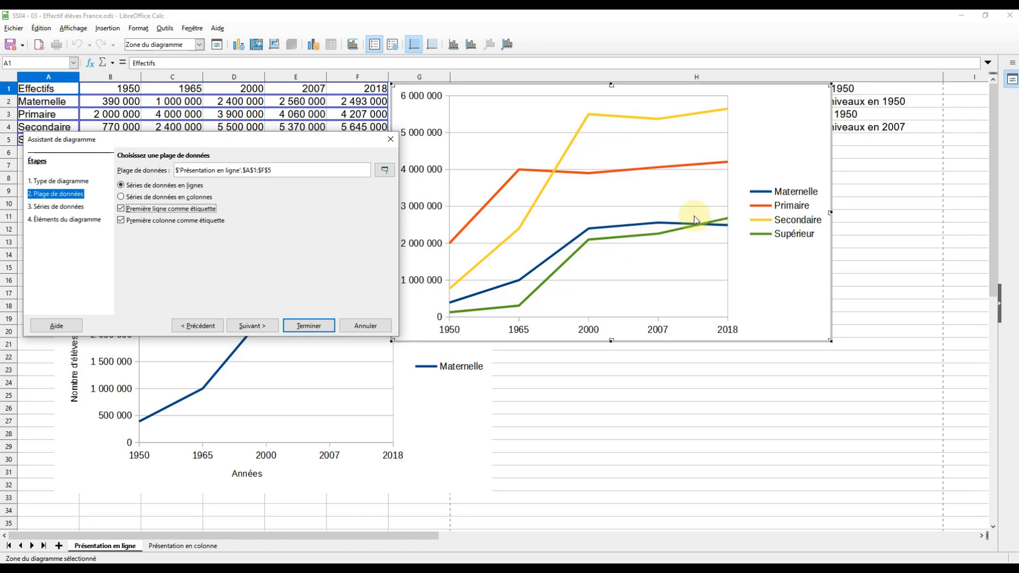
# - Remove the Primaire, Secondaire and Supérieur series, keeping only Maternelle, and finish the chart without titles
pyautogui.click(251, 324)
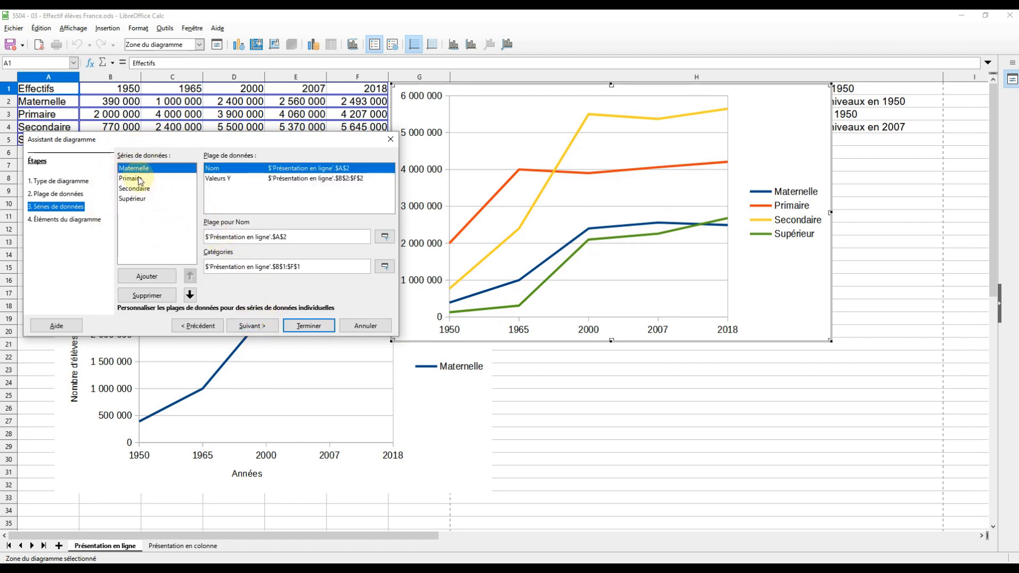
pyautogui.press('Down')
pyautogui.press('Down')
pyautogui.press('Down')
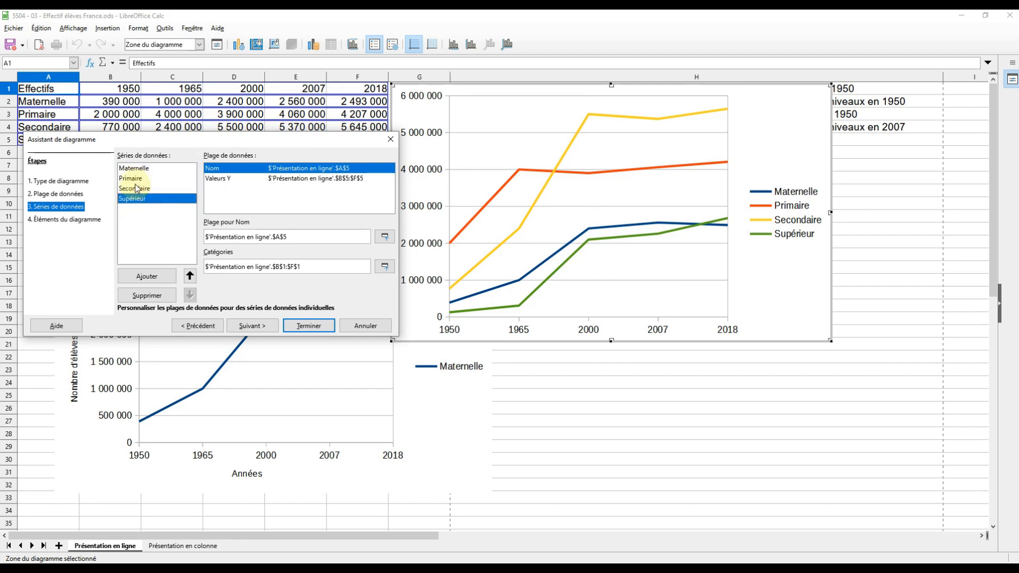
pyautogui.click(135, 179)
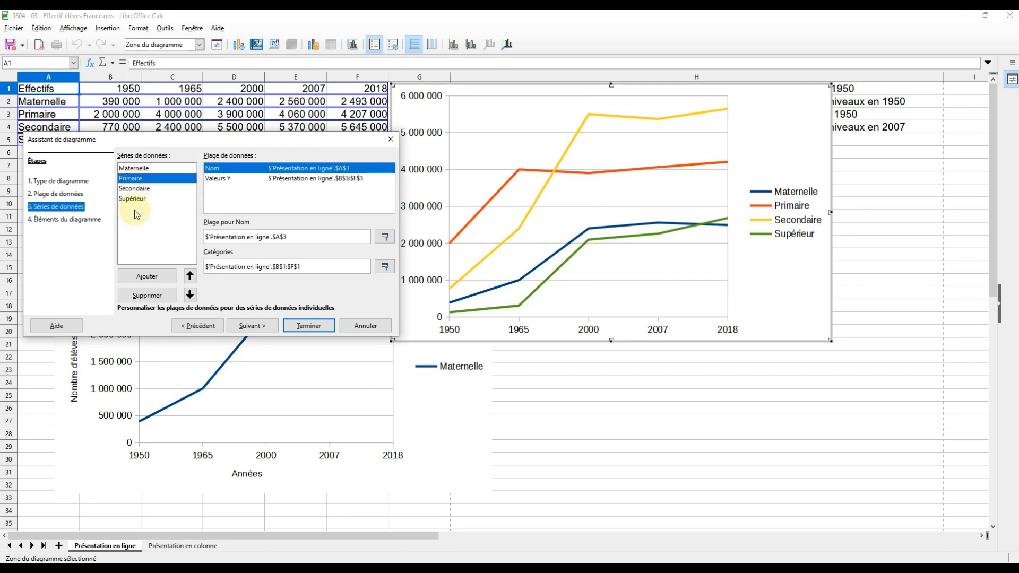
pyautogui.click(143, 295)
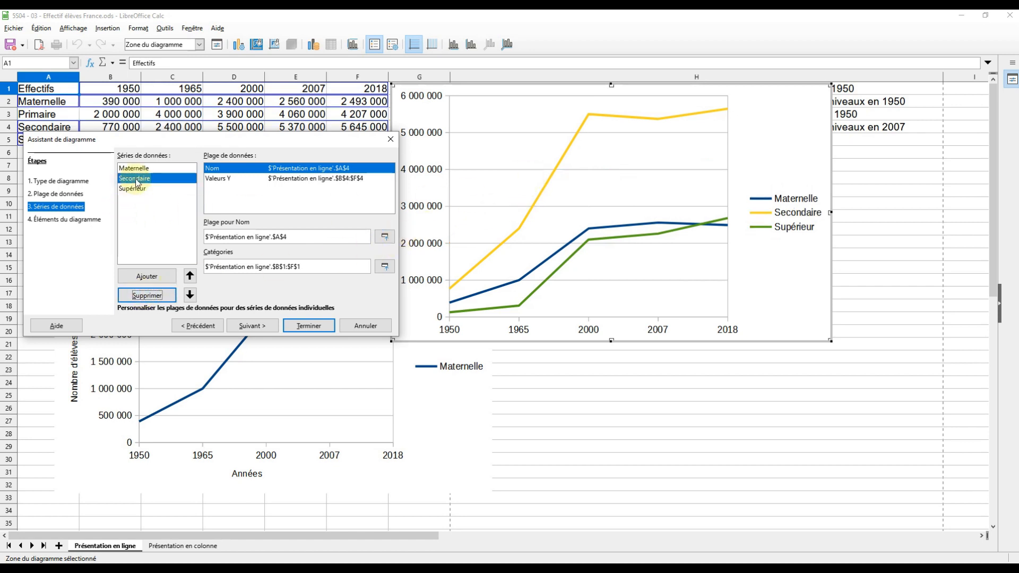
pyautogui.click(139, 299)
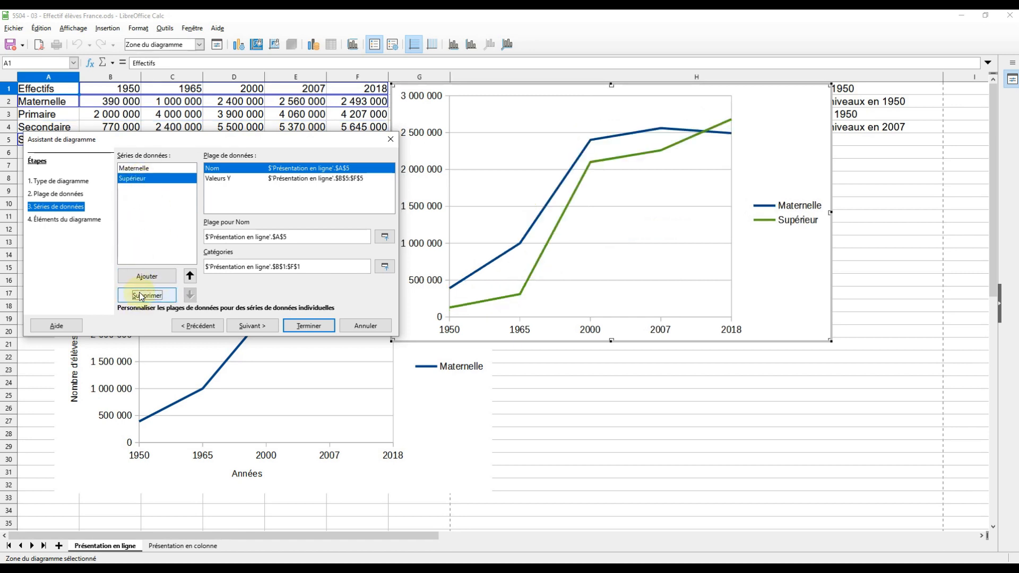
pyautogui.click(140, 298)
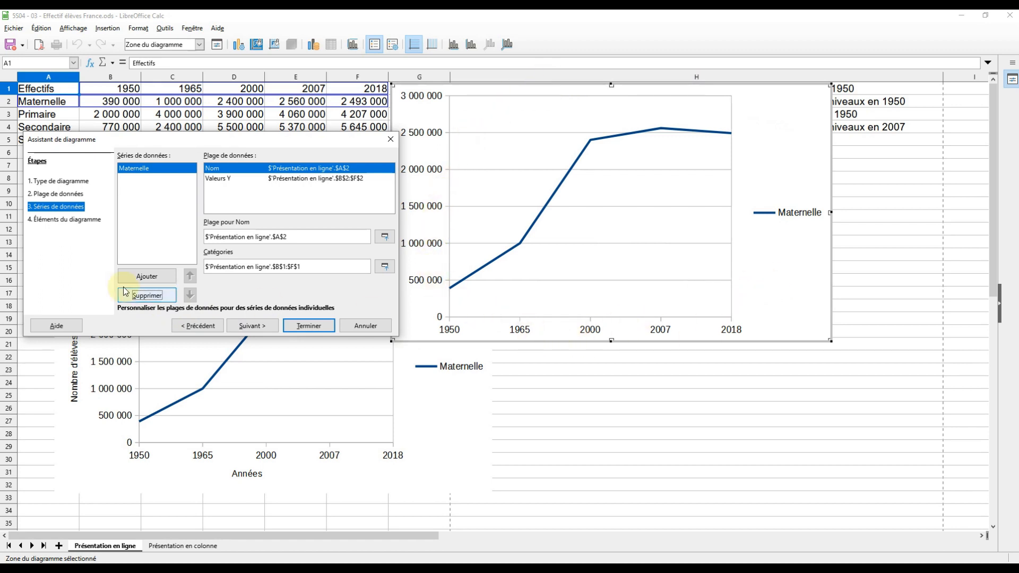
pyautogui.click(253, 326)
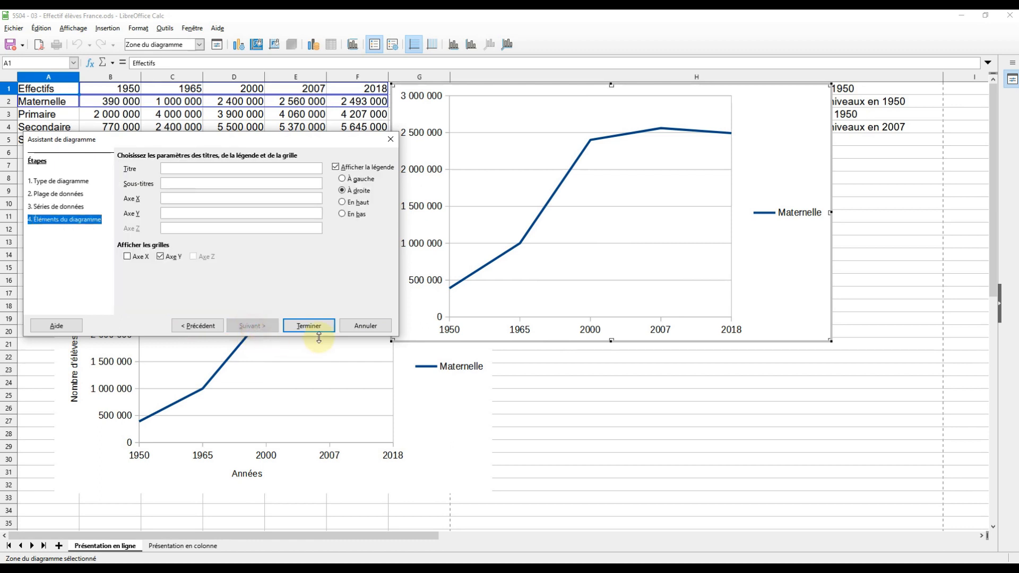
pyautogui.click(309, 325)
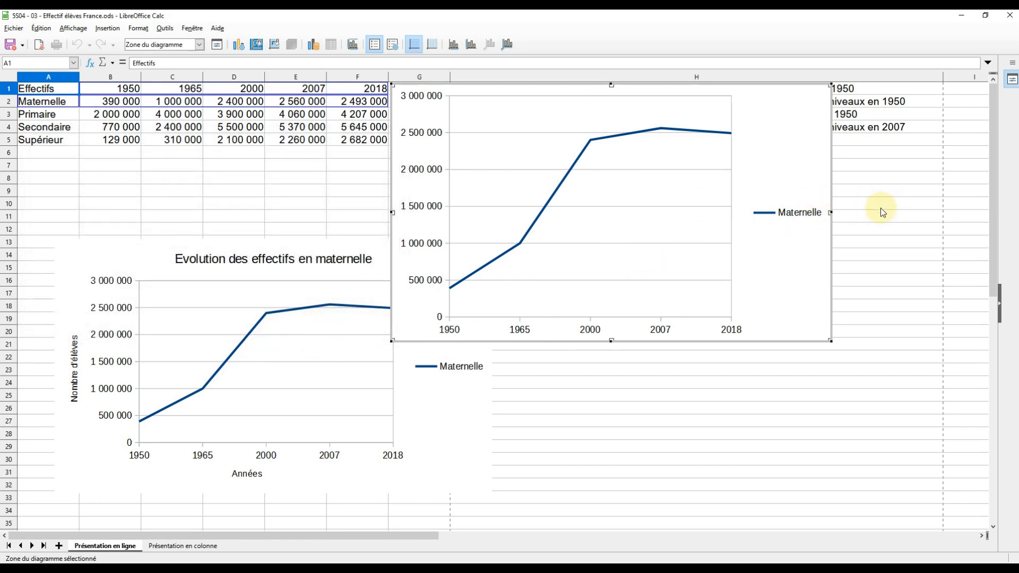
# - Delete both Maternelle line charts from the sheet
pyautogui.click(868, 216)
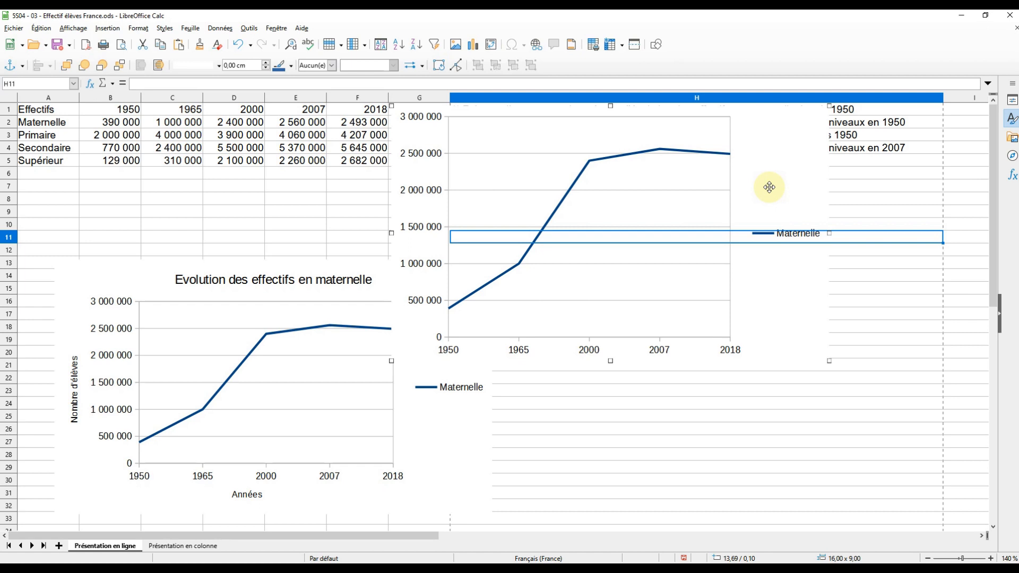
pyautogui.press('Delete')
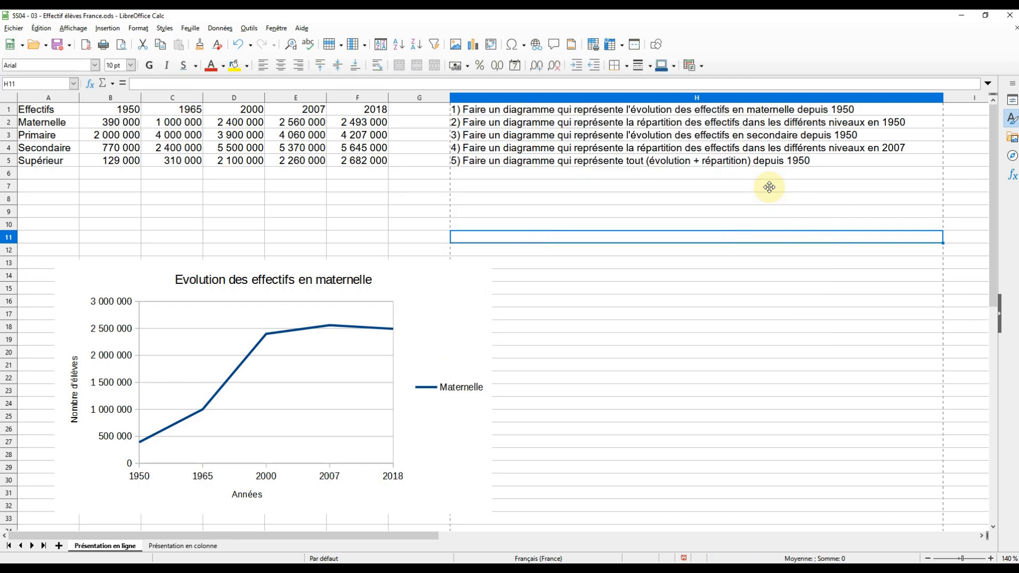
pyautogui.hotkey('ctrl', 'Home')
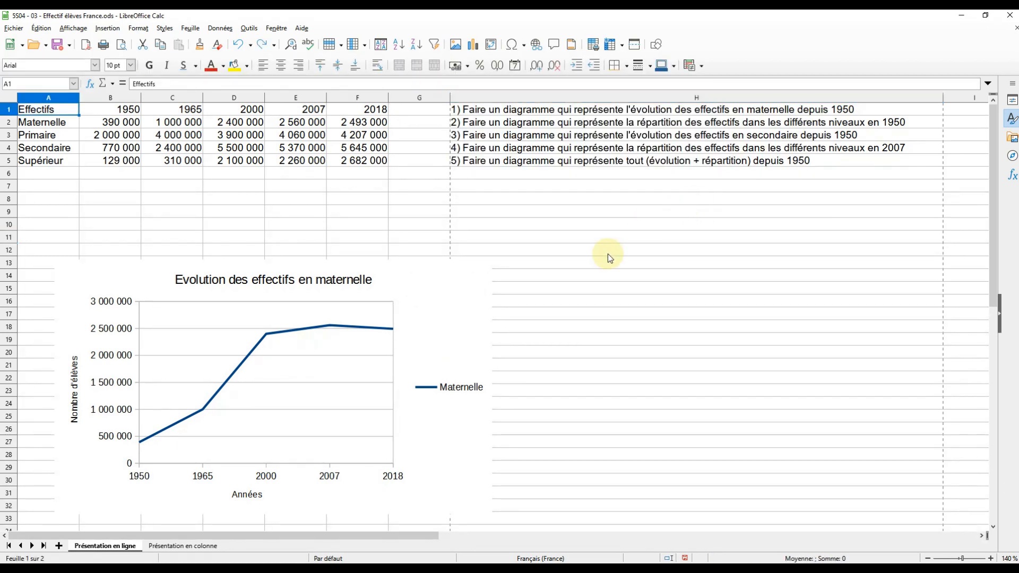
pyautogui.click(429, 312)
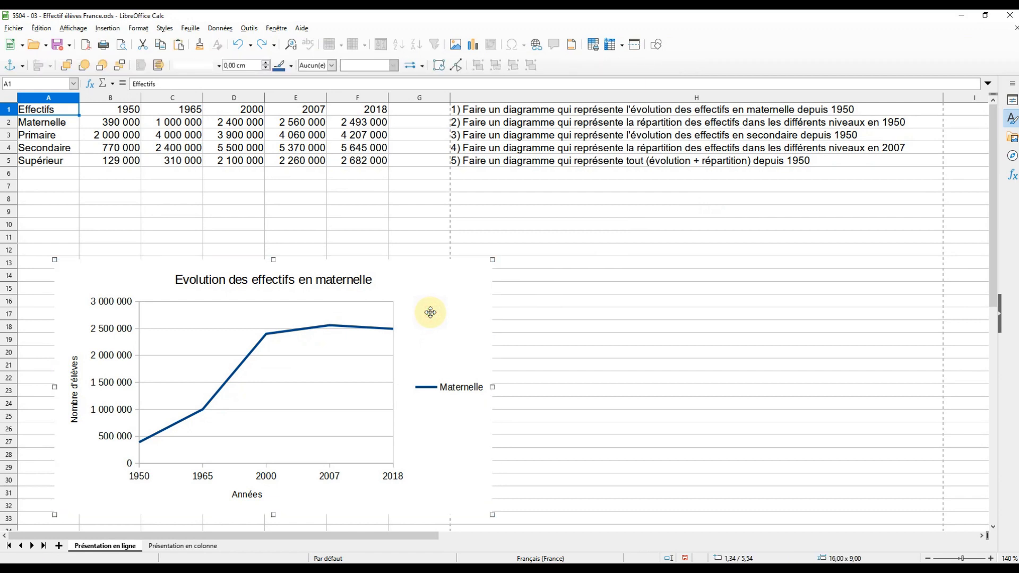
pyautogui.press('Delete')
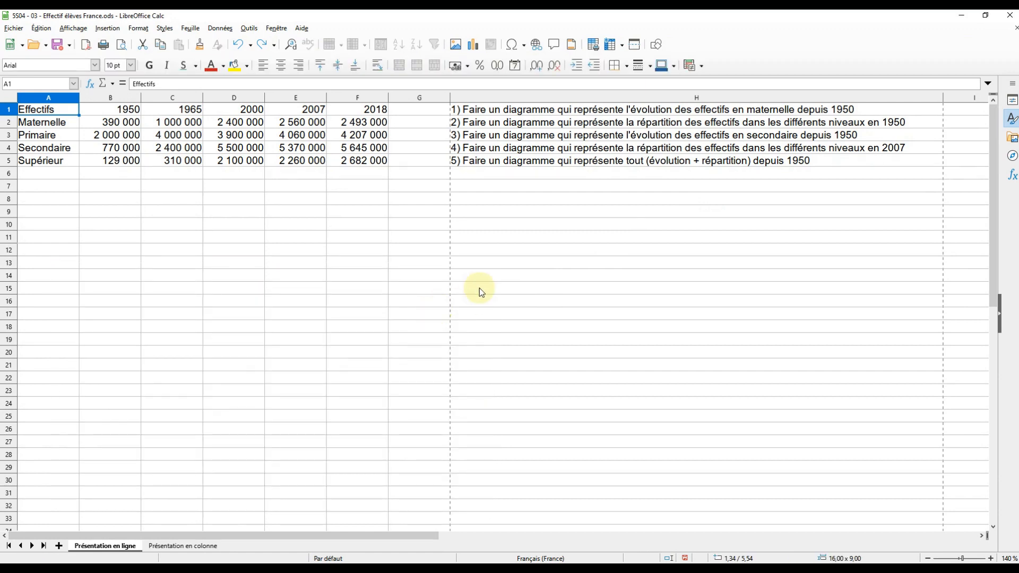
# - Read exercise 2 on the 1950 distribution across levels and examine the 1950 data column
pyautogui.click(461, 121)
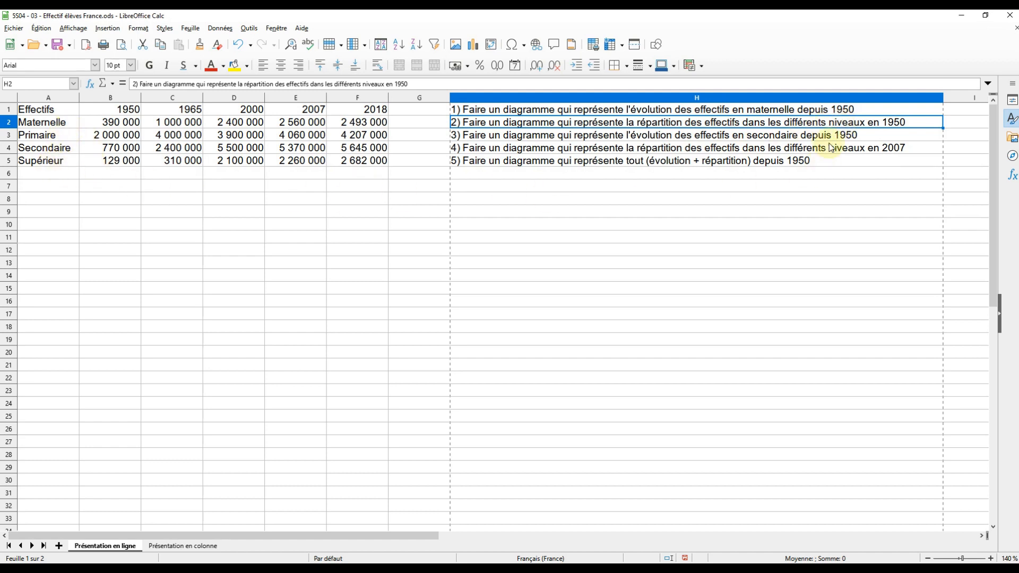
pyautogui.click(115, 98)
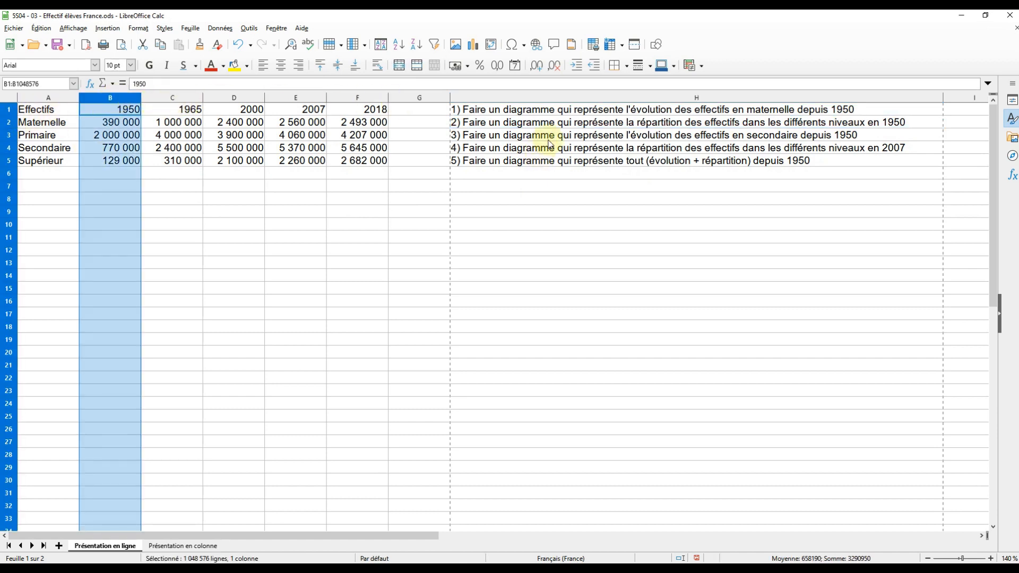
pyautogui.click(653, 123)
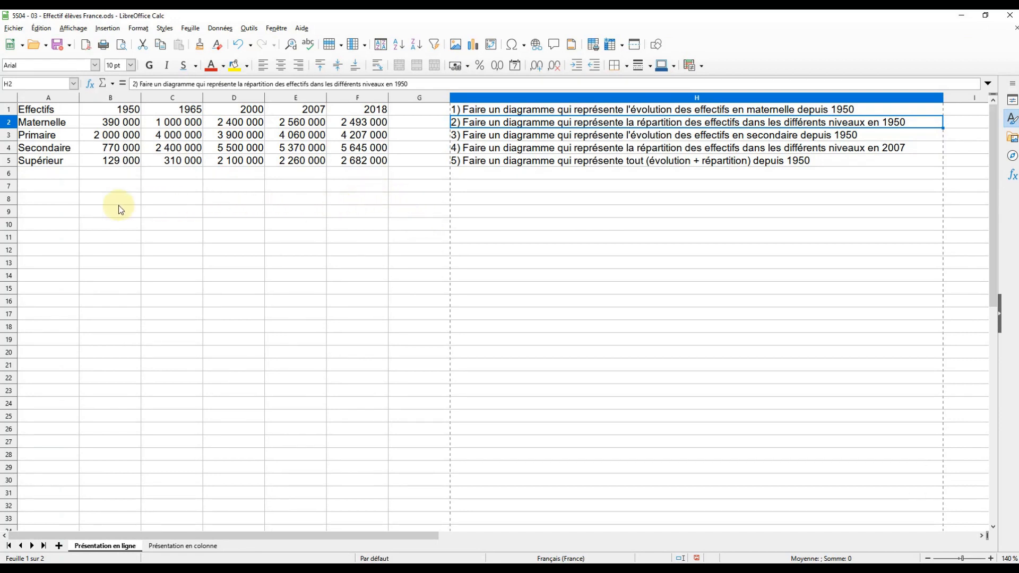
# - Insert a Normal pie chart from the 1950 data in A1:B5, using the first row as labels
pyautogui.moveTo(41, 109); pyautogui.dragTo(112, 161)
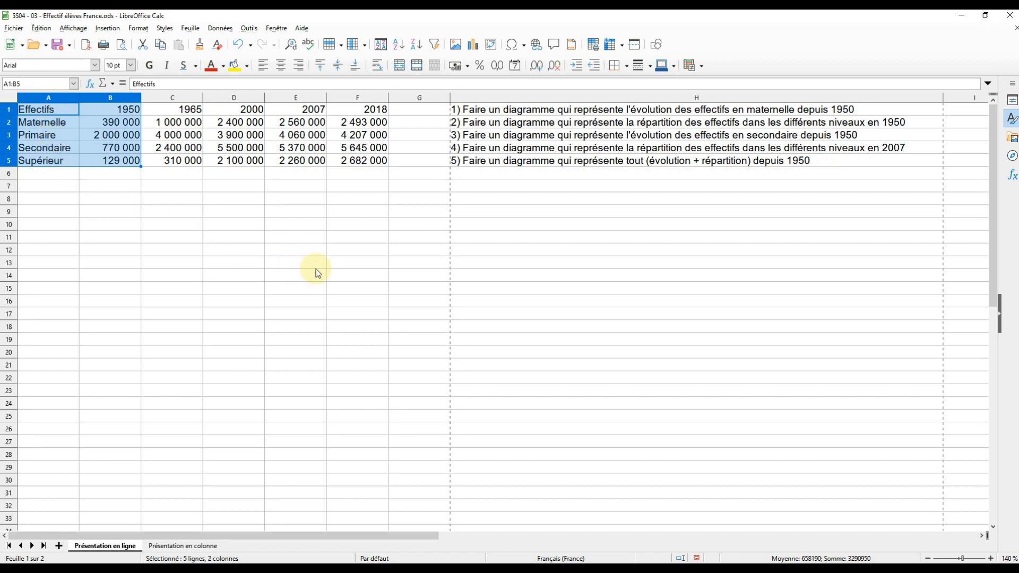
pyautogui.click(473, 44)
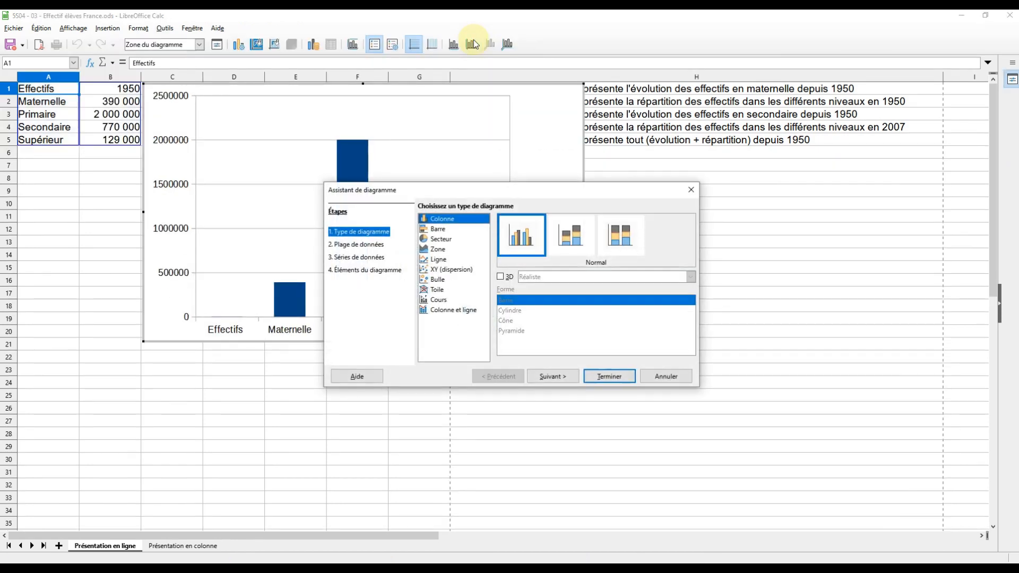
pyautogui.click(444, 240)
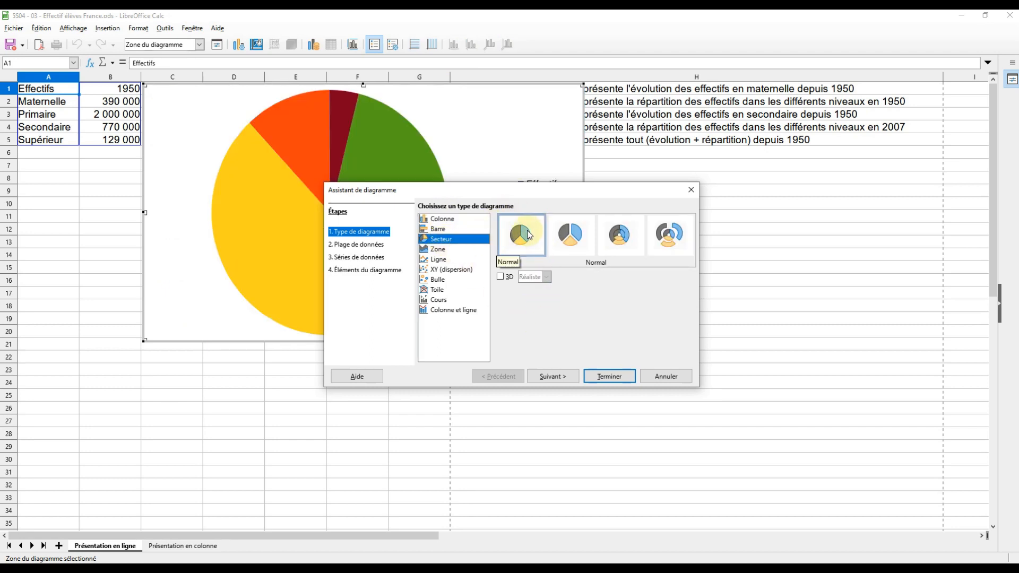
pyautogui.moveTo(523, 194); pyautogui.dragTo(364, 319)
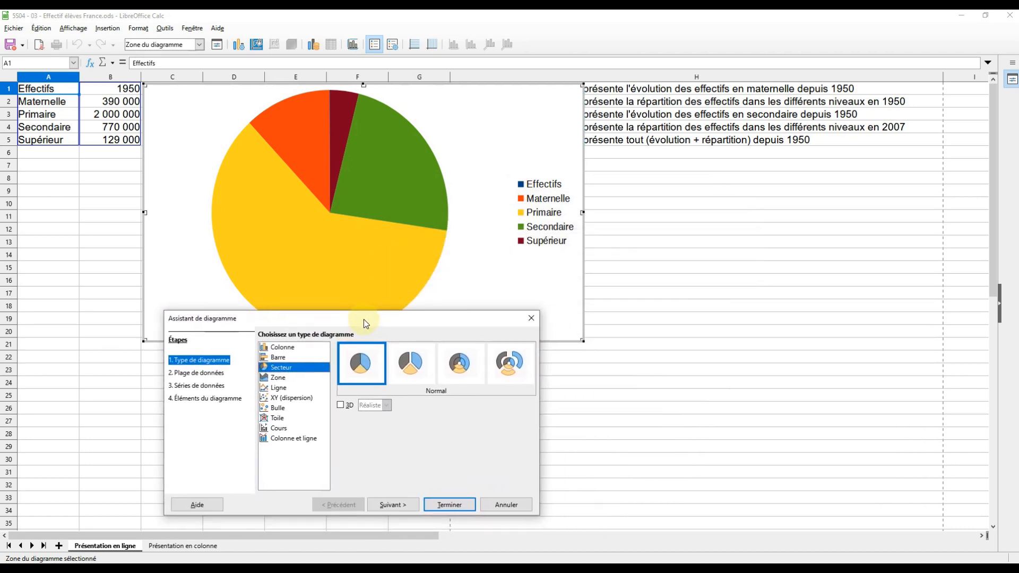
pyautogui.click(399, 508)
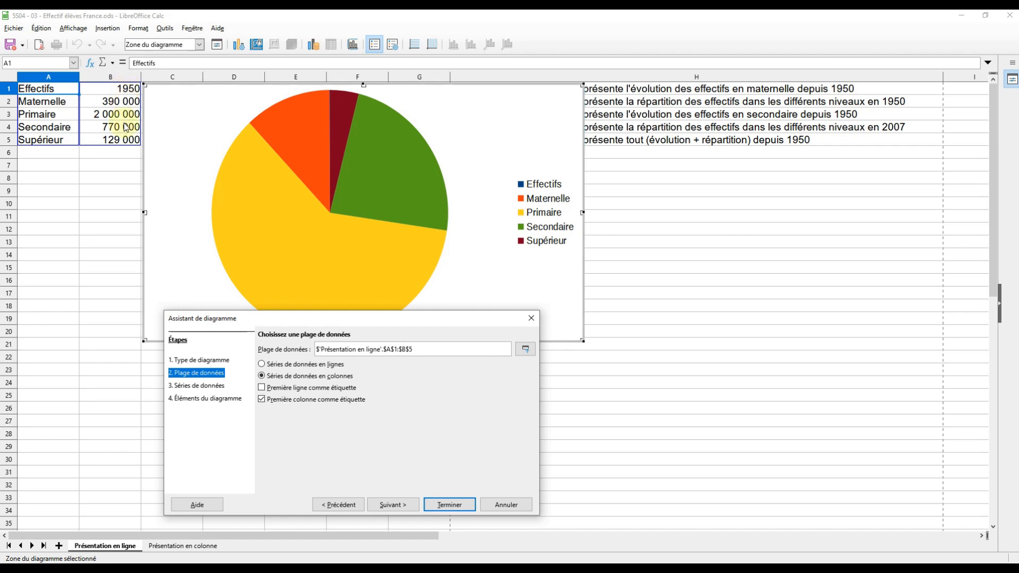
pyautogui.click(263, 389)
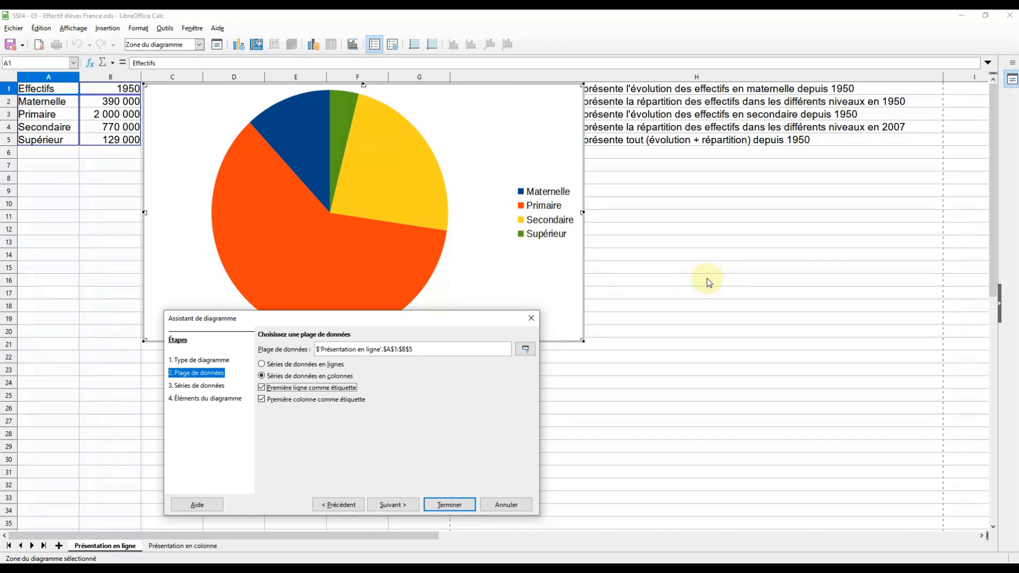
# - Title the pie chart "Répartition des effectifs" with the subtitle "En 1950" and finish the chart
pyautogui.click(386, 504)
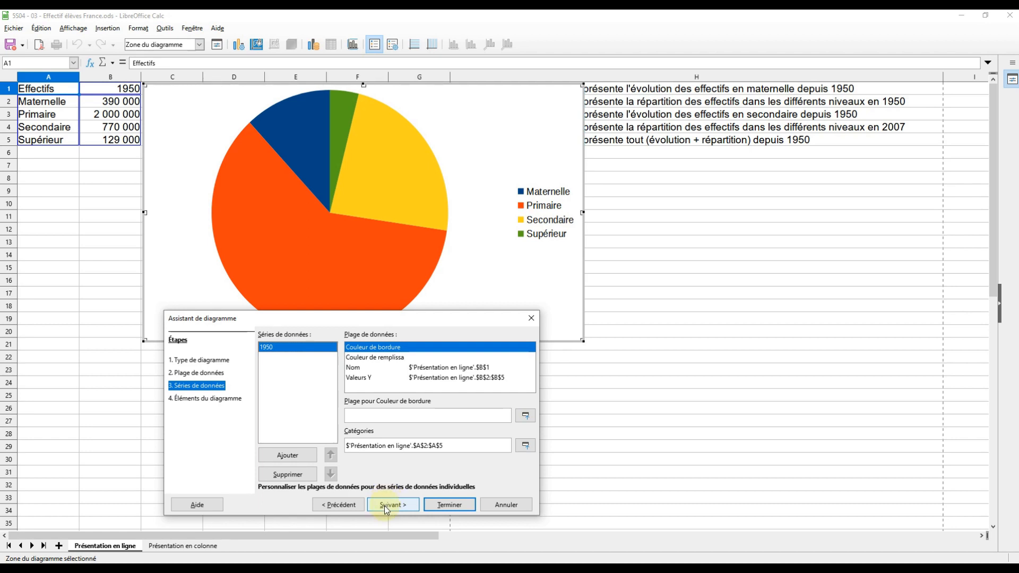
pyautogui.click(387, 505)
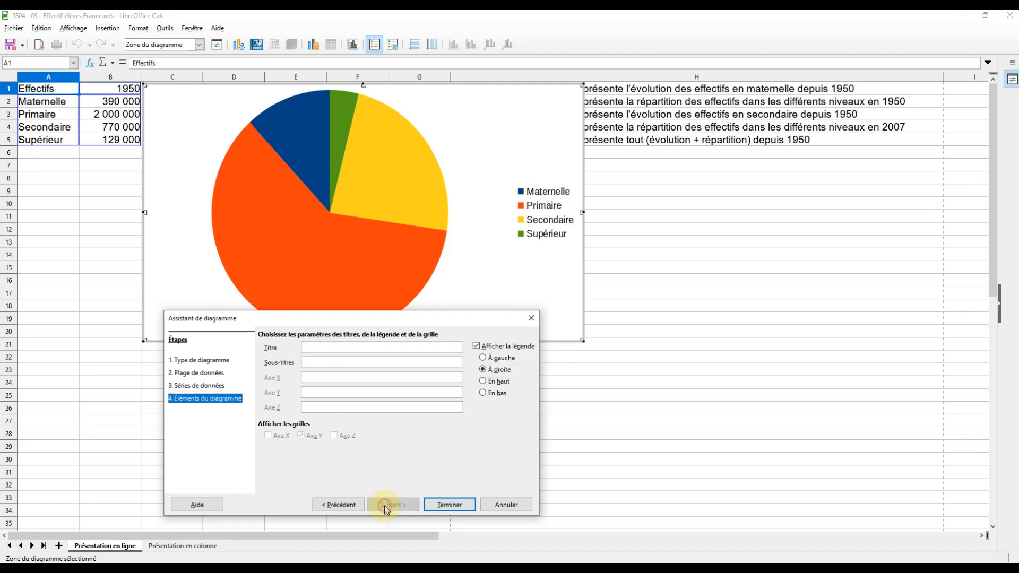
pyautogui.click(333, 345)
pyautogui.write('Rep')
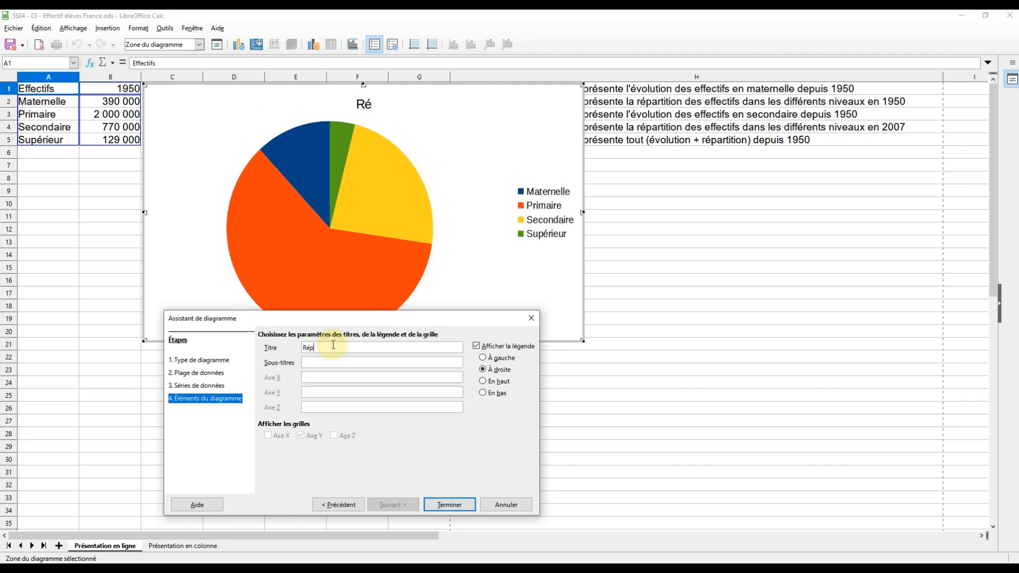
pyautogui.write('artition des effectifs')
pyautogui.click(335, 362)
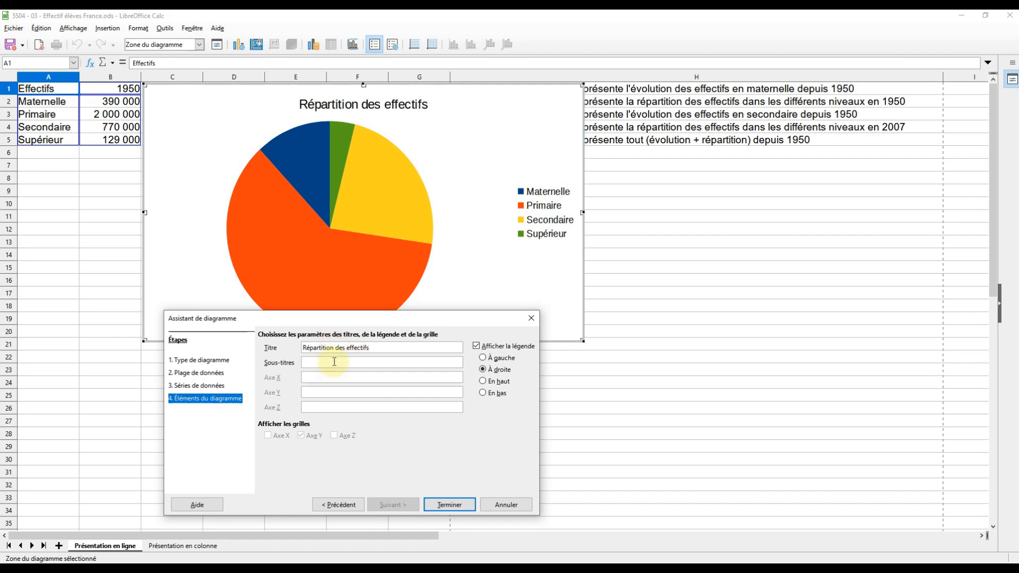
pyautogui.write('En 1950')
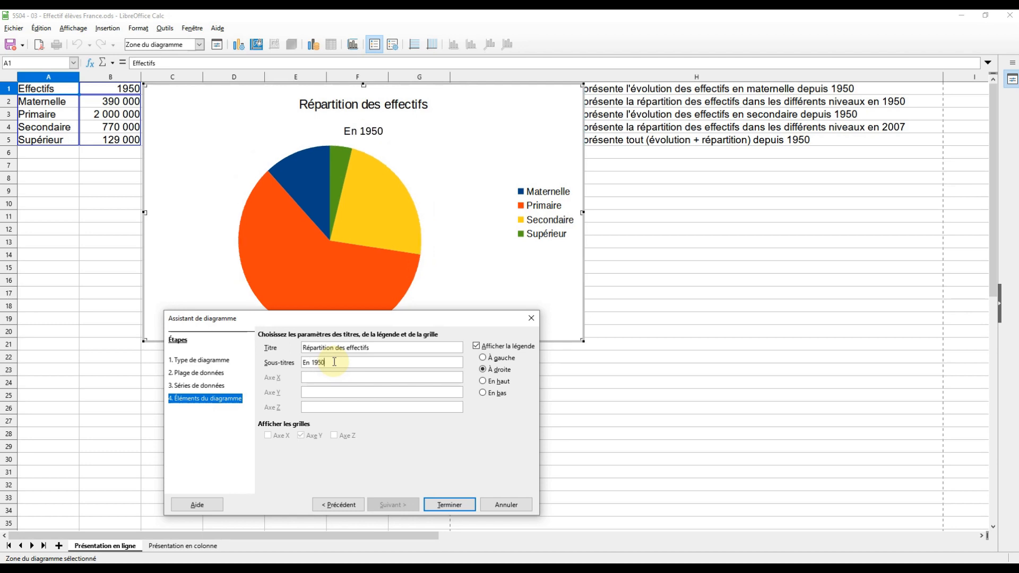
pyautogui.click(449, 506)
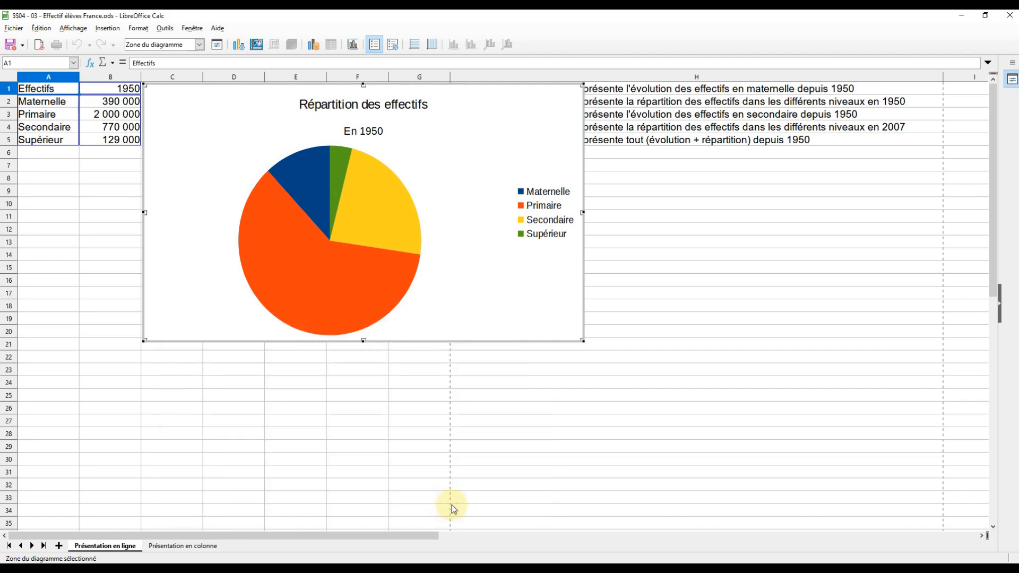
# - Move the pie chart below the data table so that all the year columns are uncovered
pyautogui.click(81, 316)
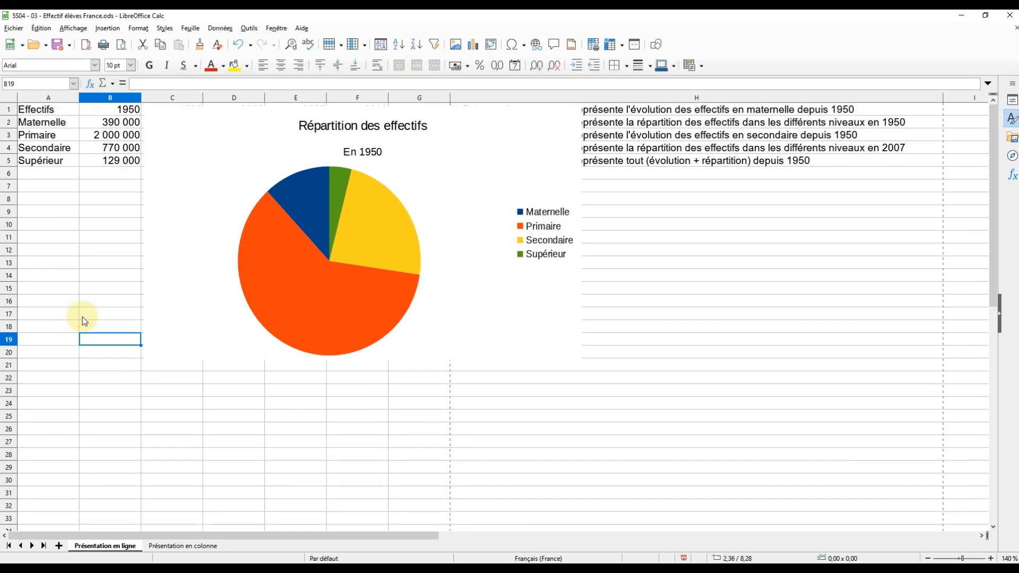
pyautogui.click(219, 141)
pyautogui.moveTo(205, 237); pyautogui.dragTo(118, 393)
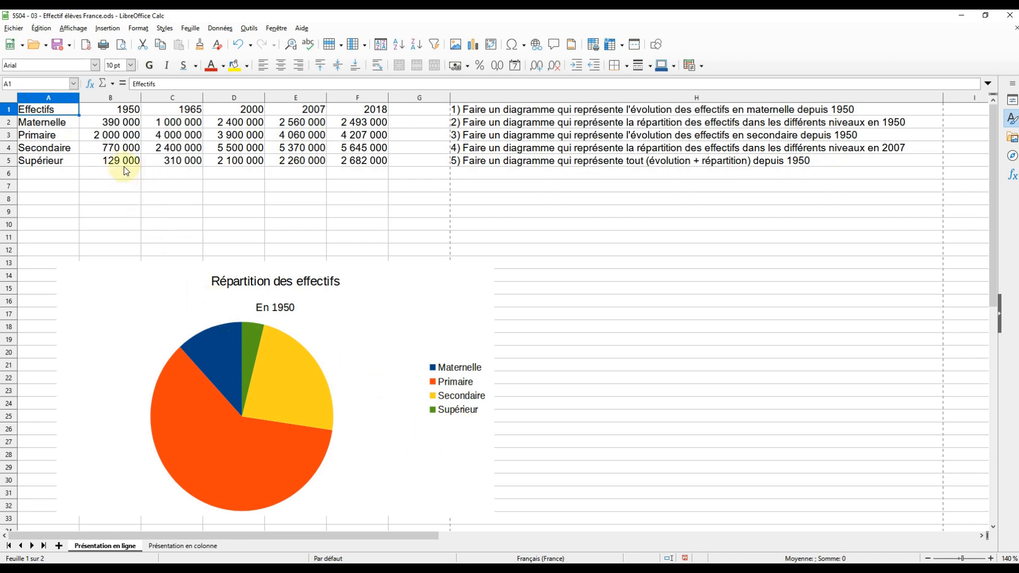
# - Set the 1950 values of Maternelle, Secondaire and Supérieur to 2000000 to try out equal shares in the pie chart
pyautogui.click(111, 126)
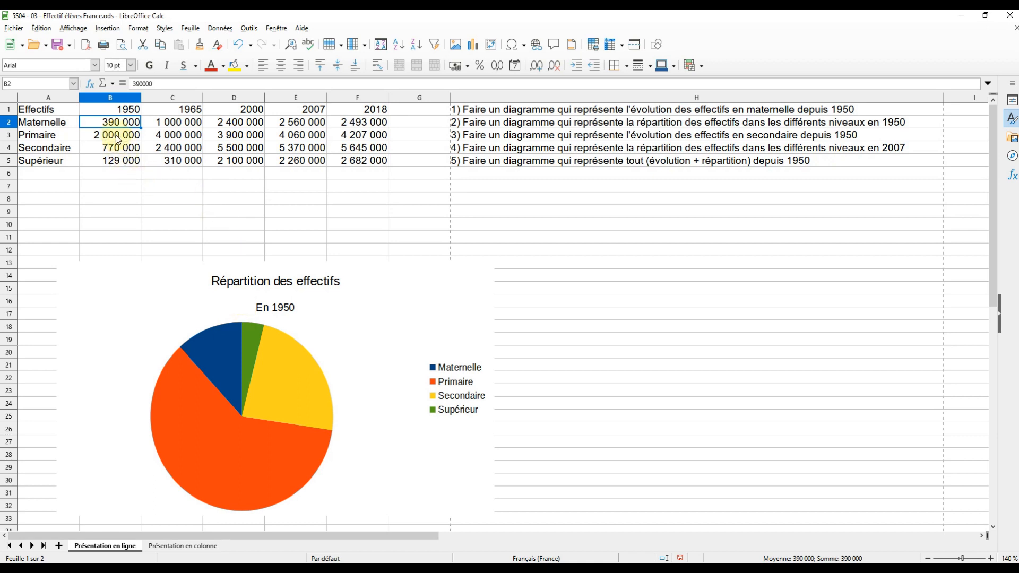
pyautogui.write('2000000')
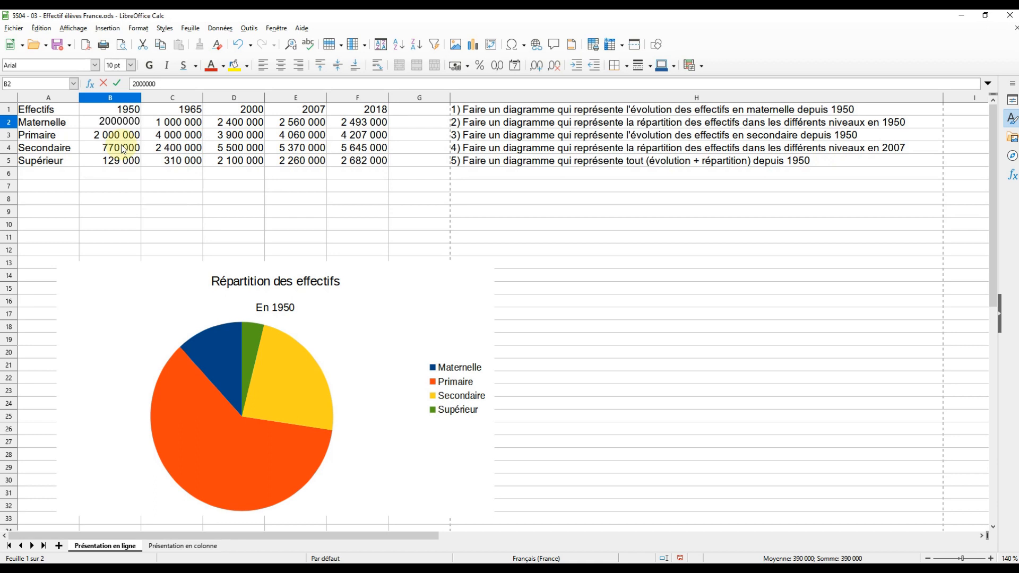
pyautogui.press('Return')
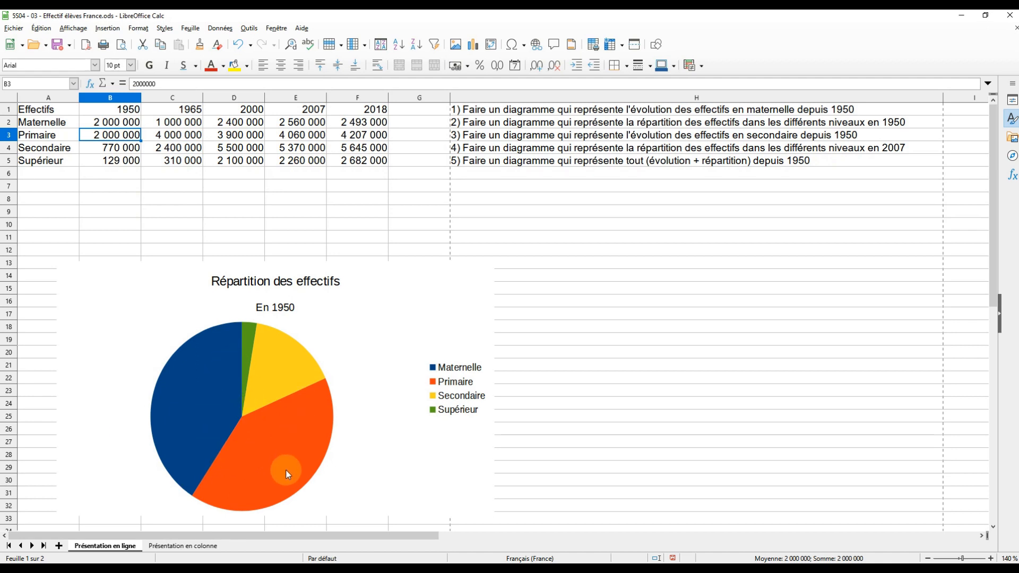
pyautogui.click(109, 148)
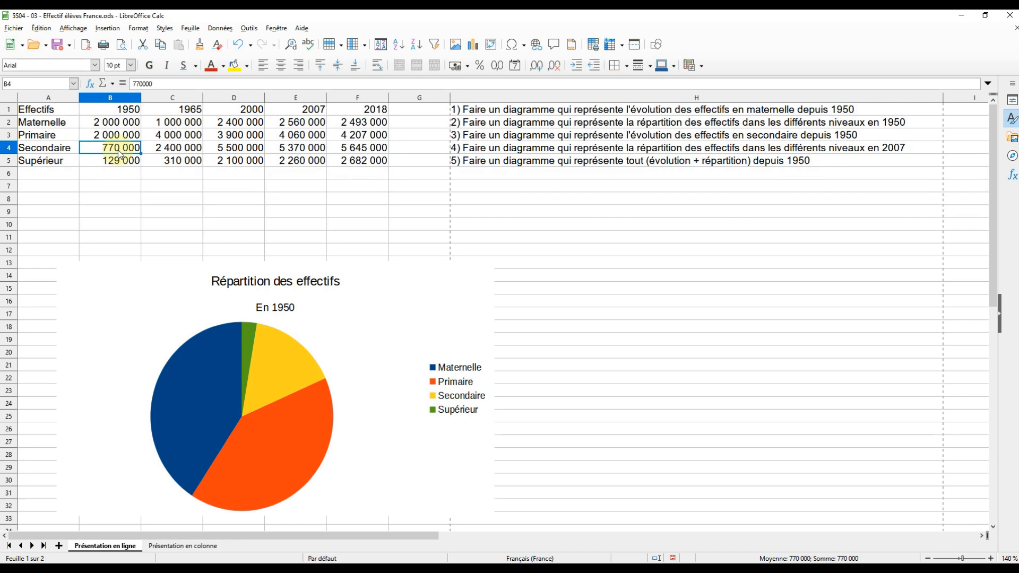
pyautogui.write('2000000')
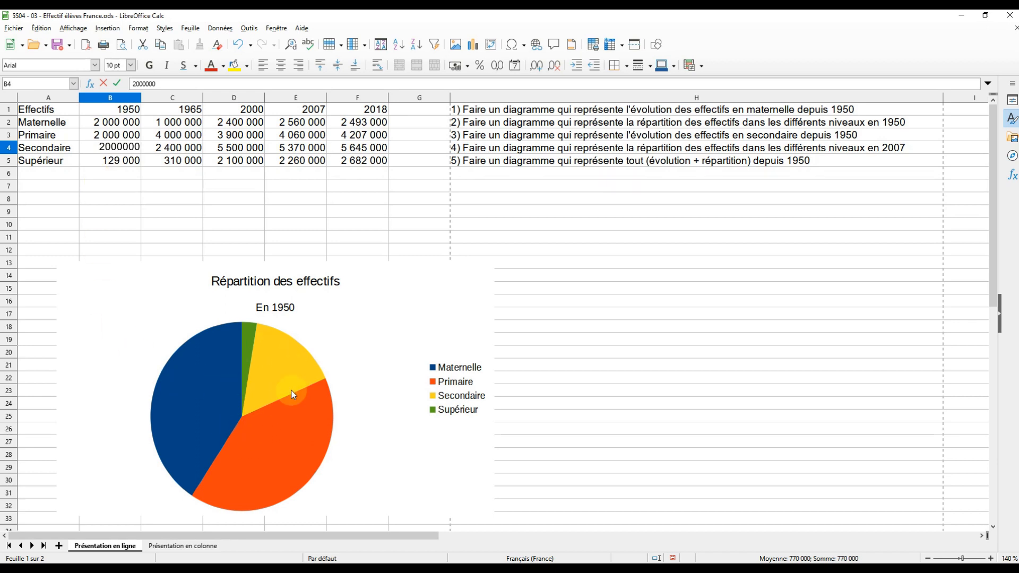
pyautogui.press('Return')
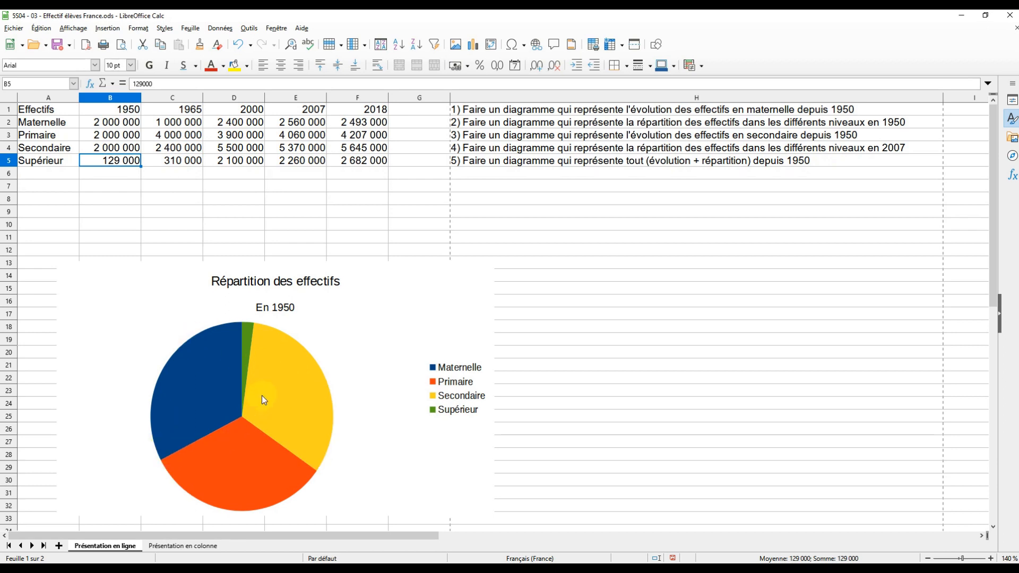
pyautogui.write('2')
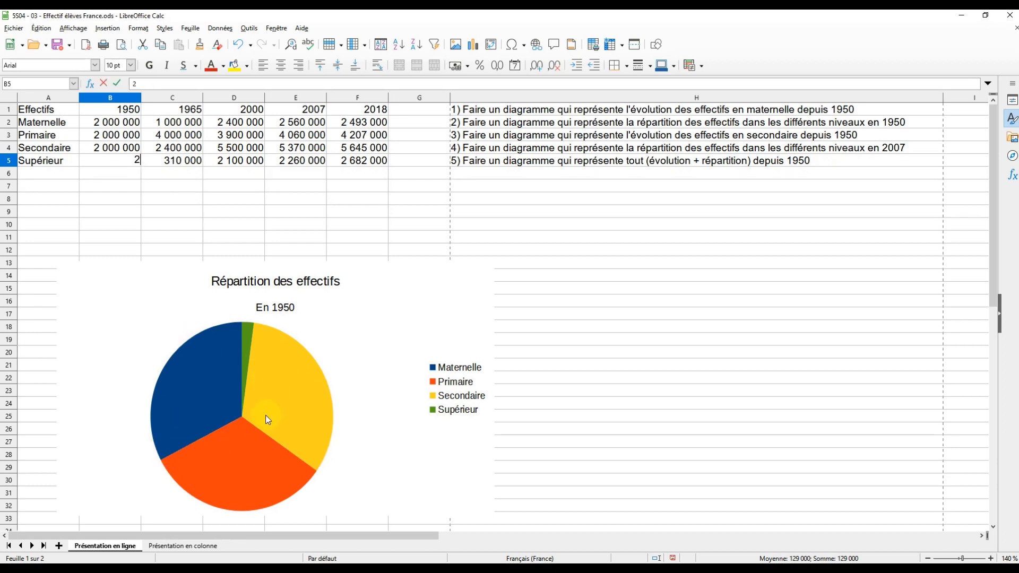
pyautogui.write('000000')
pyautogui.press('Return')
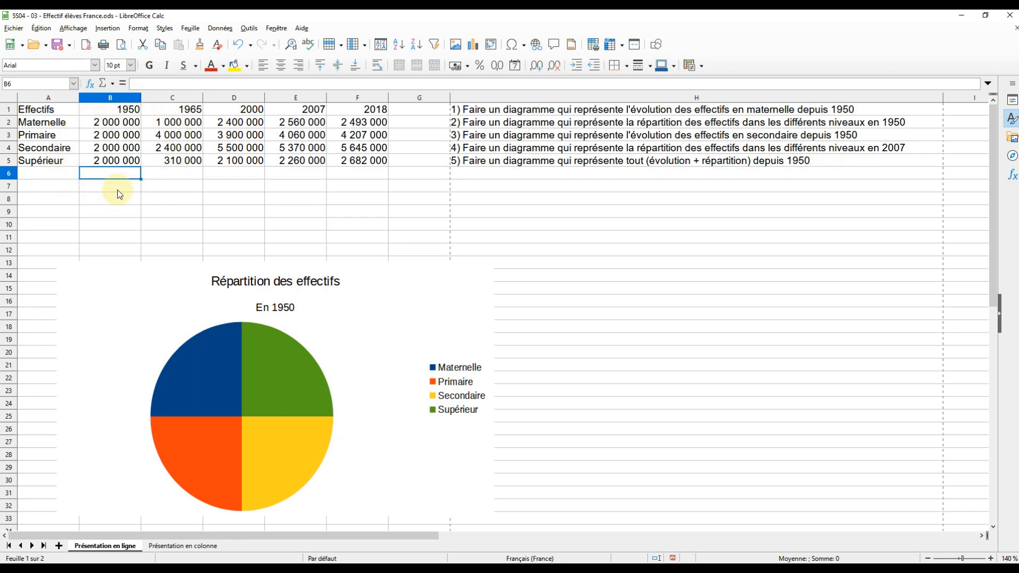
# - Undo the three changes to the 1950 values
pyautogui.hotkey('ctrl', 'z')
pyautogui.hotkey('ctrl', 'z')
pyautogui.hotkey('ctrl', 'z')
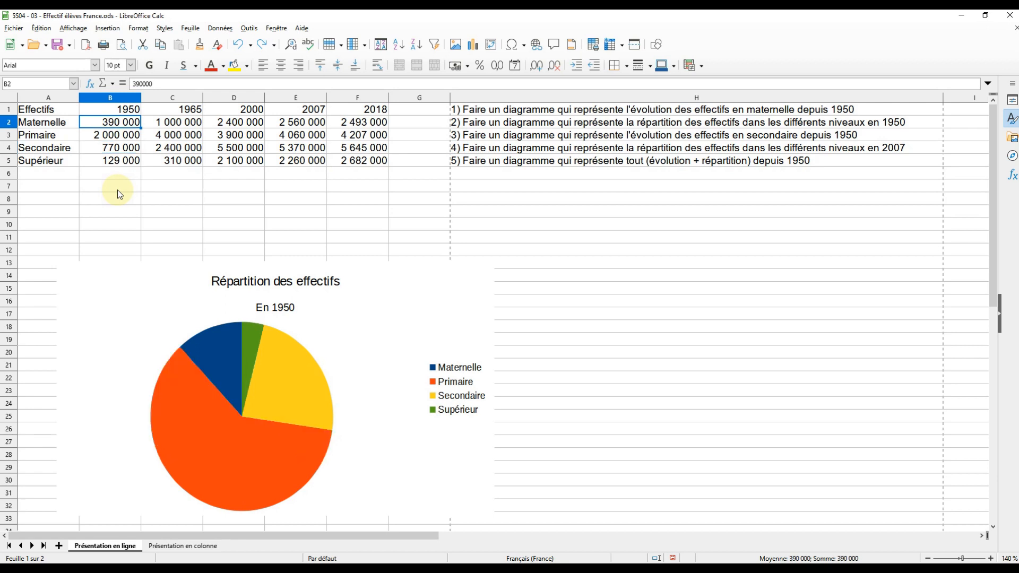
# - Delete the 1950 pie chart from the sheet
pyautogui.click(295, 224)
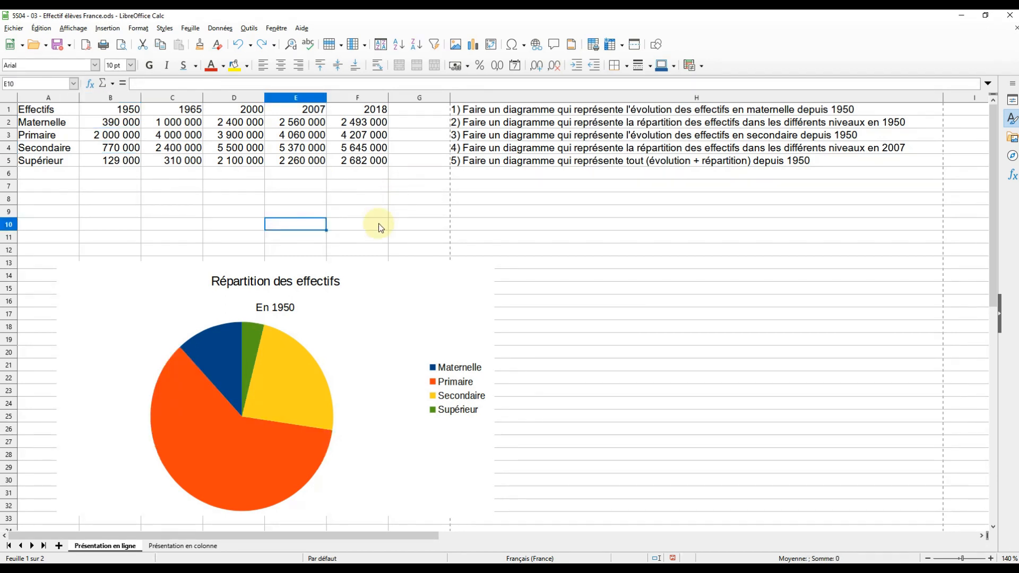
pyautogui.click(380, 297)
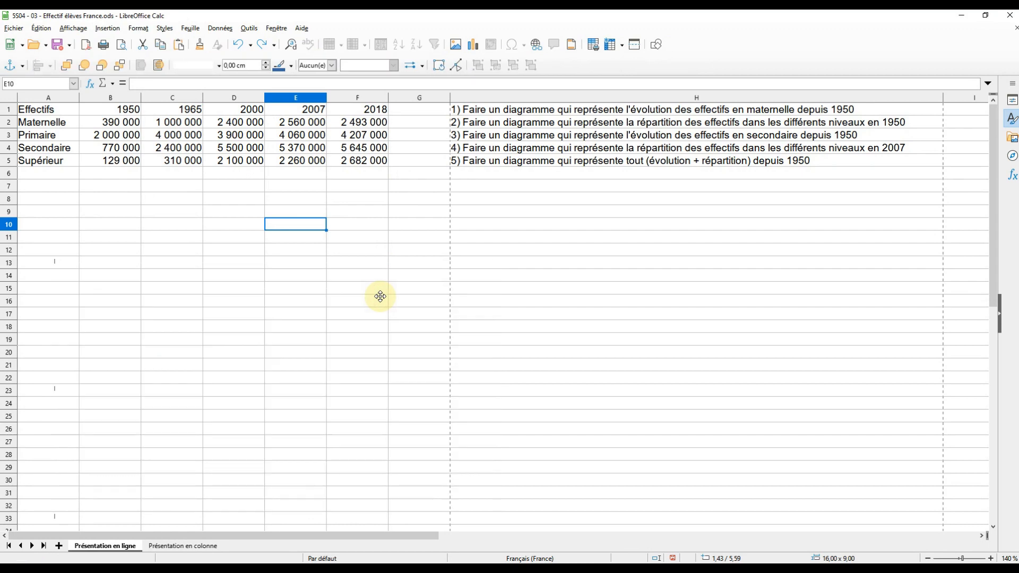
pyautogui.press('Delete')
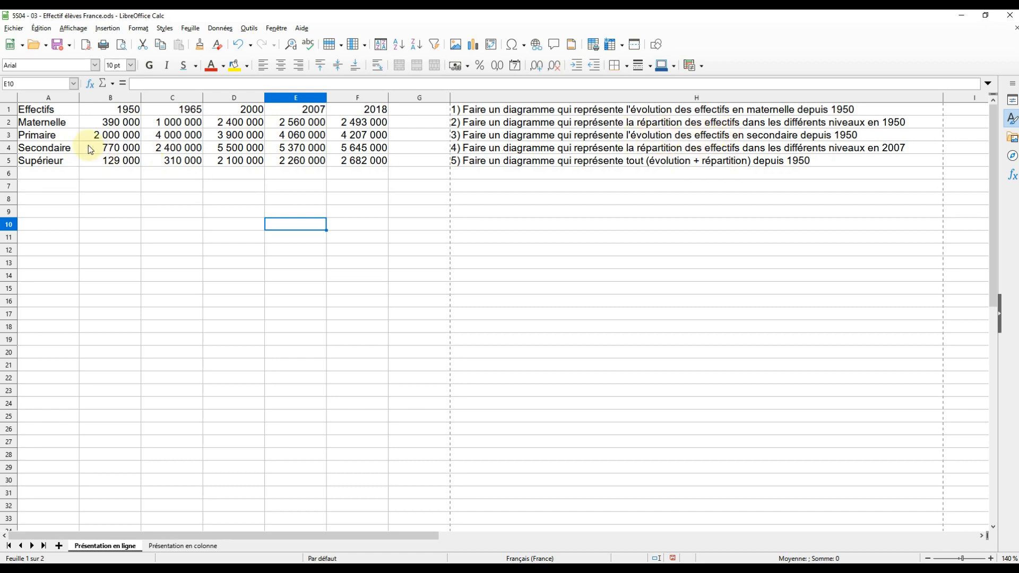
# - Select the header row A1:F1 together with the separate Secondaire row A4:F4, leaving no other cells selected
pyautogui.moveTo(43, 150); pyautogui.dragTo(340, 154)
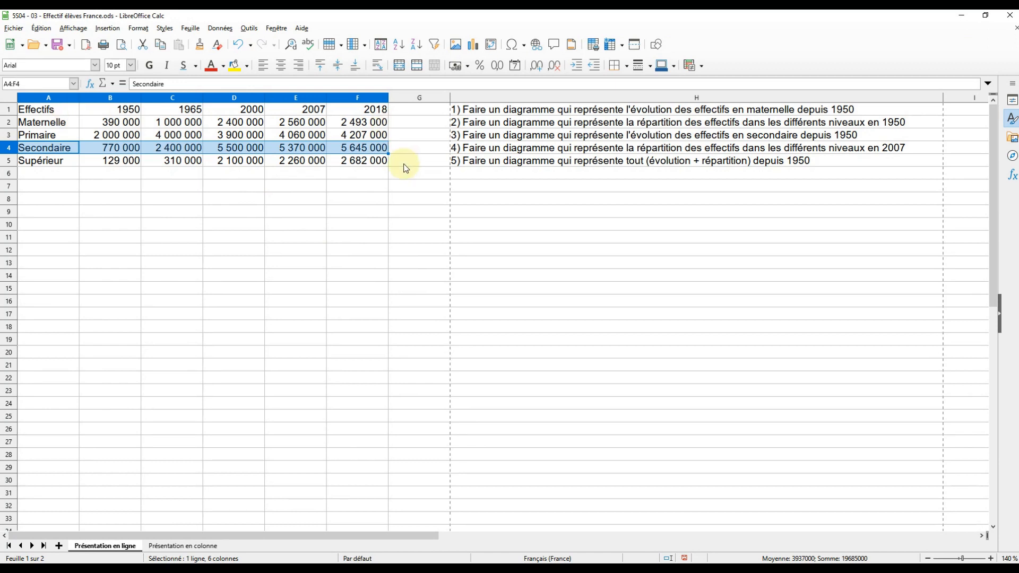
pyautogui.click(55, 152)
pyautogui.moveTo(55, 152); pyautogui.dragTo(343, 151)
pyautogui.moveTo(42, 109); pyautogui.dragTo(372, 115)
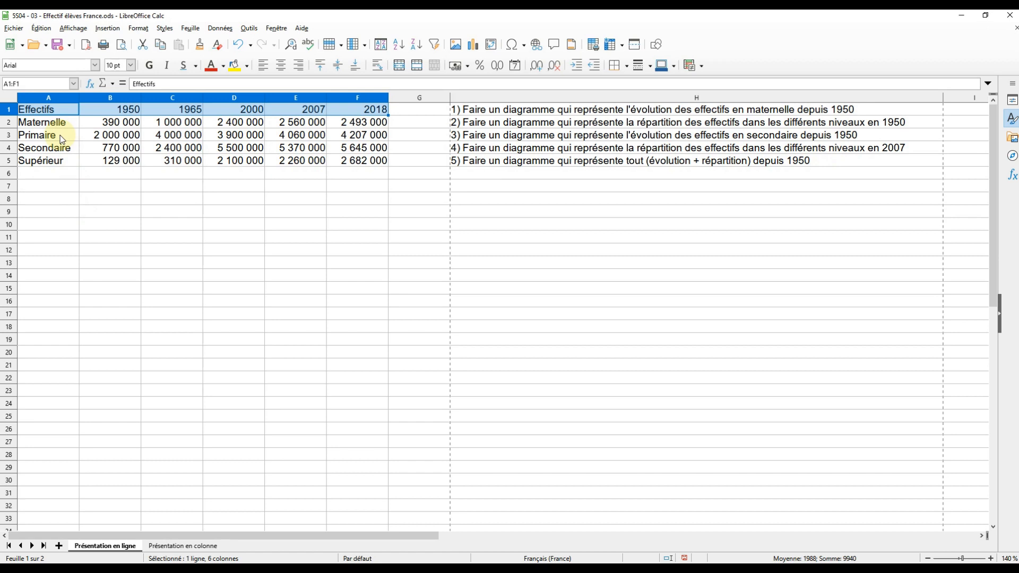
pyautogui.moveTo(51, 151); pyautogui.dragTo(342, 149)
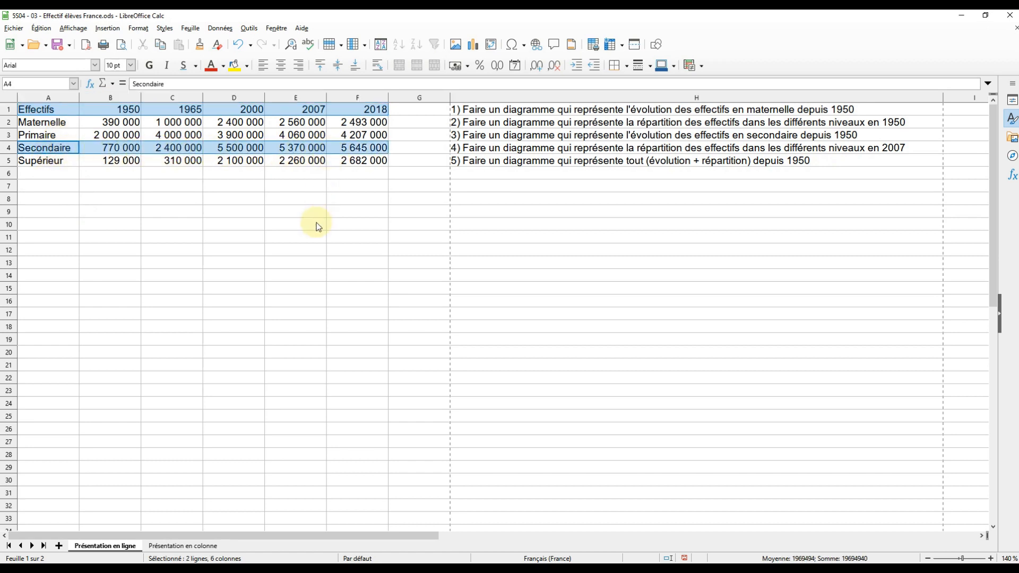
pyautogui.keyDown('ctrl'); pyautogui.click(411, 211); pyautogui.keyUp('ctrl')
pyautogui.keyDown('ctrl'); pyautogui.click(439, 230); pyautogui.keyUp('ctrl')
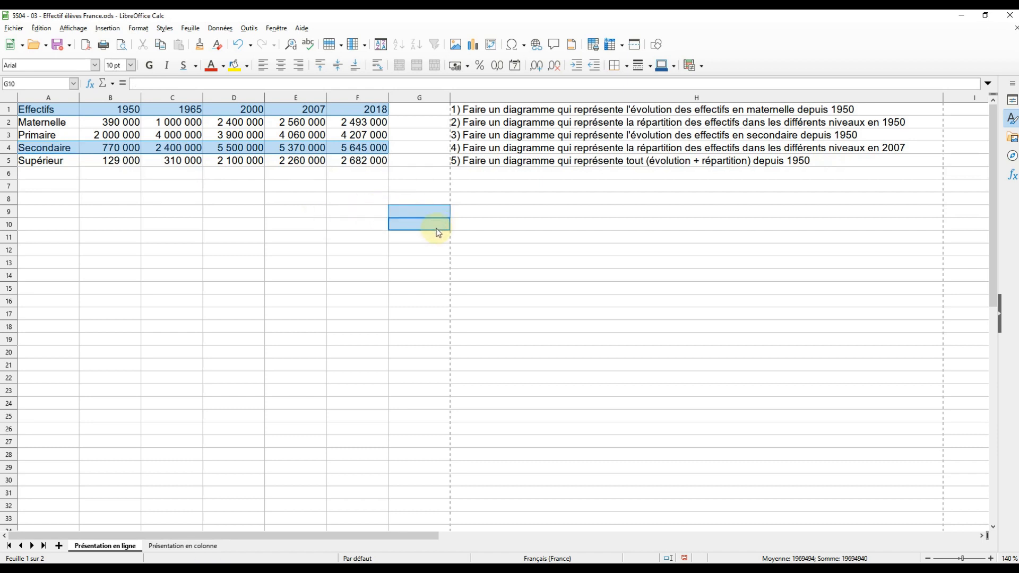
pyautogui.keyDown('ctrl'); pyautogui.click(433, 215); pyautogui.keyUp('ctrl')
pyautogui.keyDown('ctrl'); pyautogui.click(434, 225); pyautogui.keyUp('ctrl')
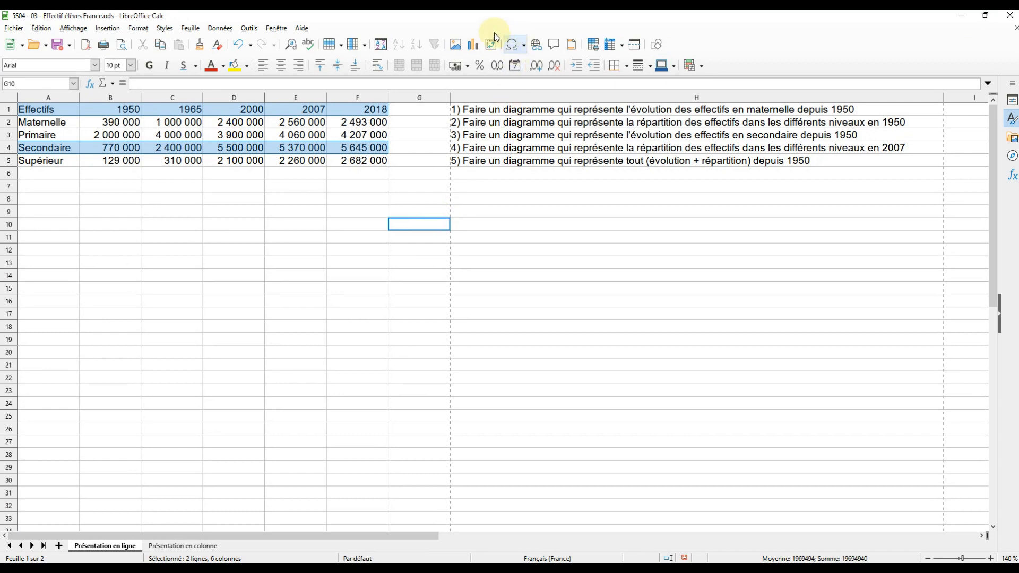
# - Insert a chart from the selected header and Secondaire rows, using the Ligne type with the Ligne seules variant
pyautogui.click(473, 45)
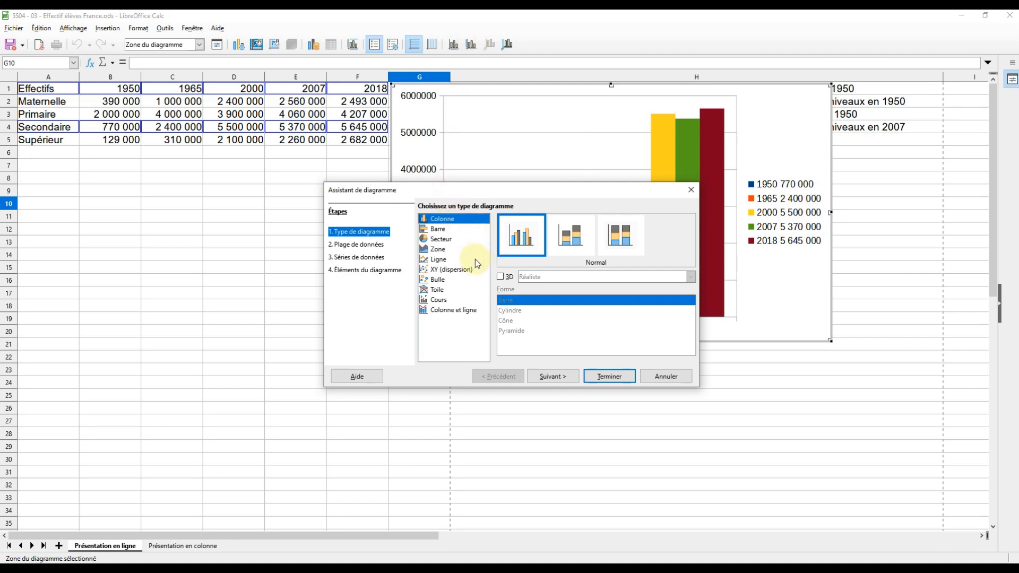
pyautogui.click(433, 259)
pyautogui.click(619, 235)
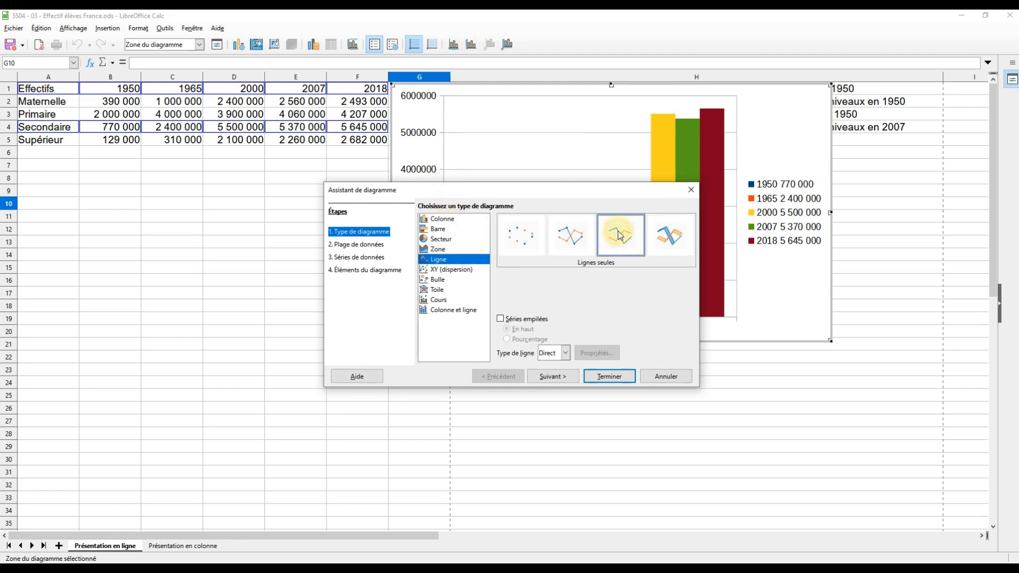
pyautogui.click(552, 376)
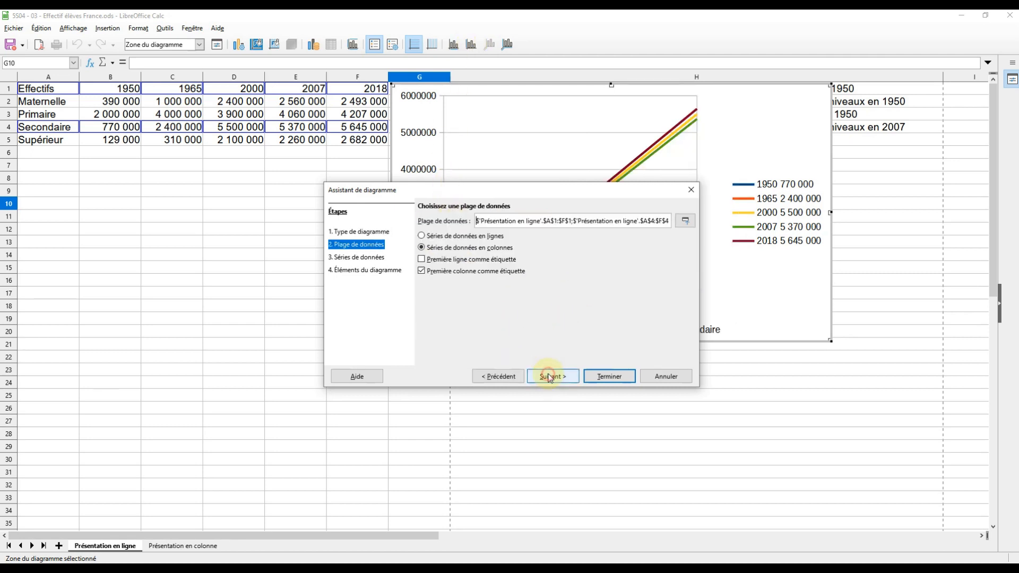
# - Arrange the chart's data series in rows and use the first row as labels, keeping the Secondaire series as is
pyautogui.moveTo(533, 195); pyautogui.dragTo(199, 163)
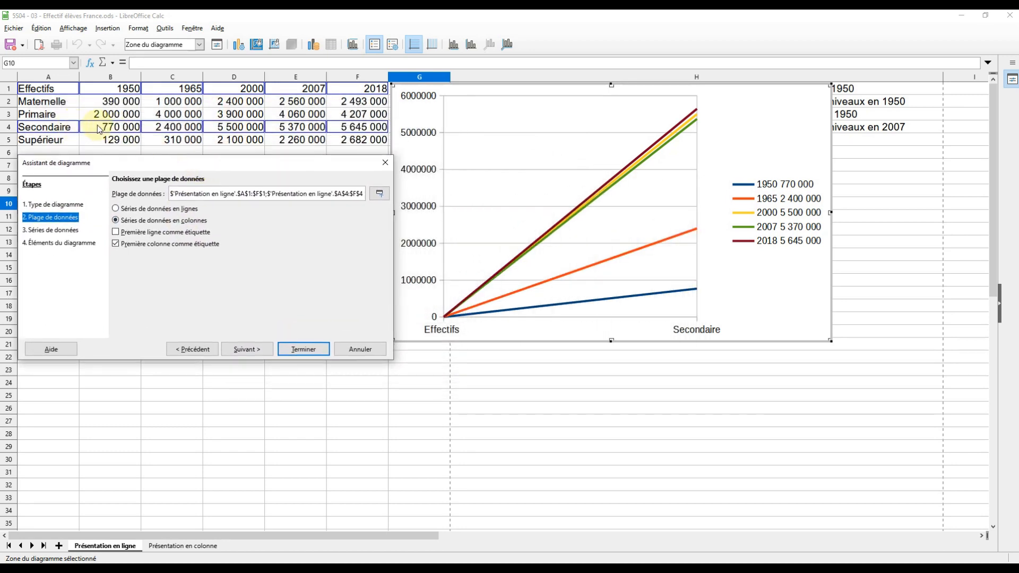
pyautogui.click(150, 210)
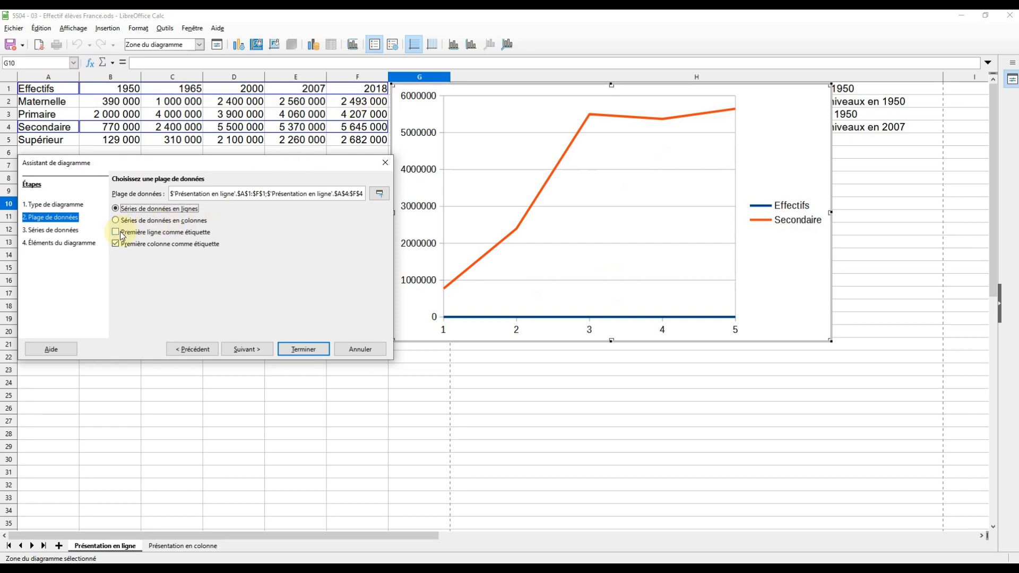
pyautogui.click(119, 234)
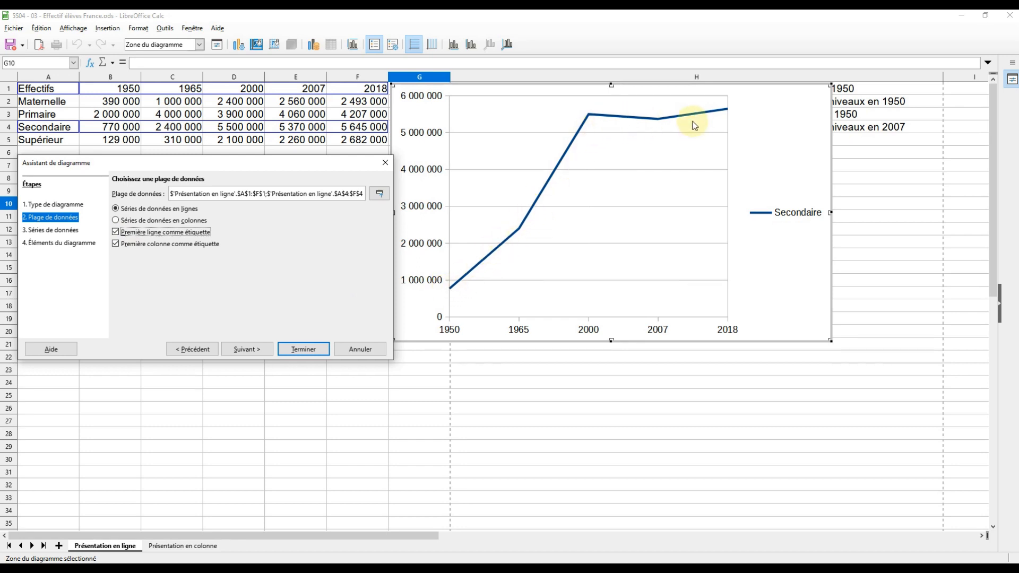
pyautogui.click(249, 348)
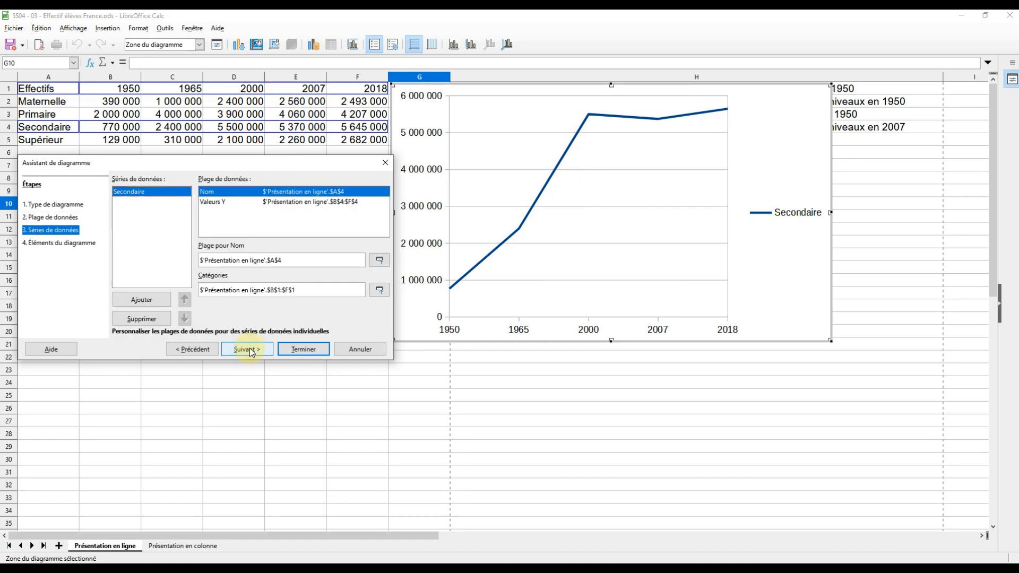
pyautogui.click(249, 349)
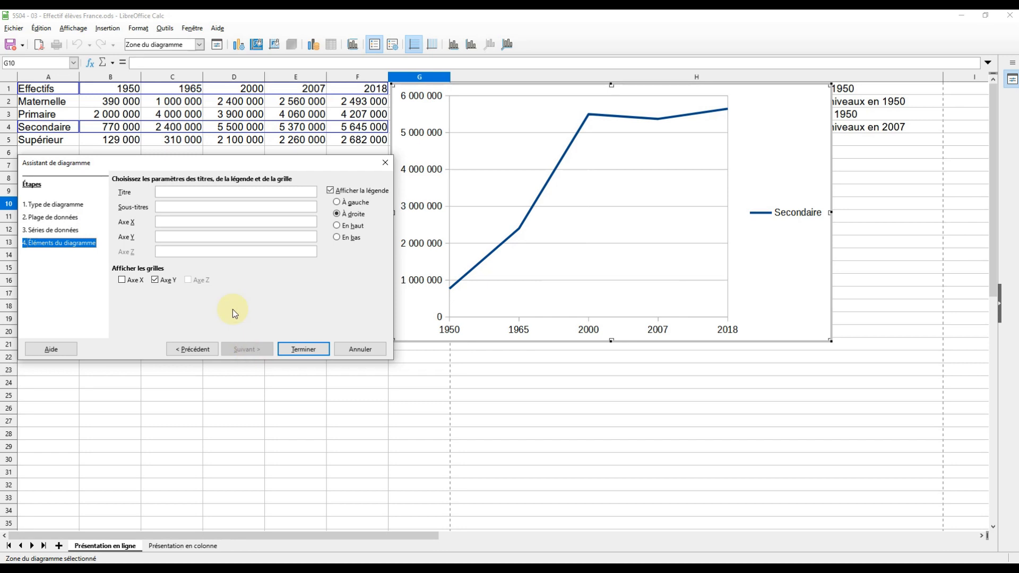
# - Title the chart "Evolution des effectifs en secondaire", label the X axis "Années" and the Y axis "Nombre d'élèves", and finish the chart
pyautogui.click(173, 194)
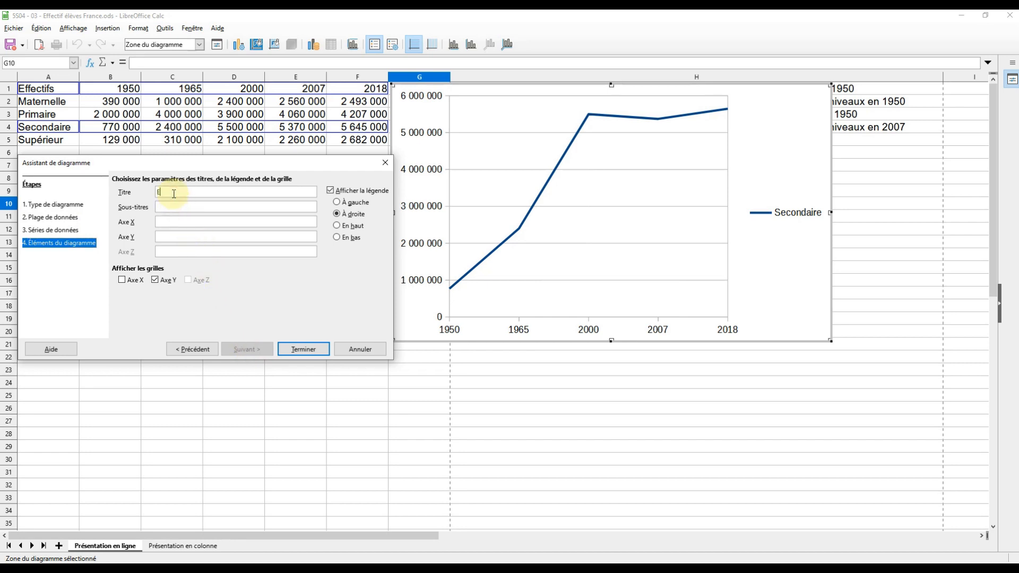
pyautogui.write('Ev')
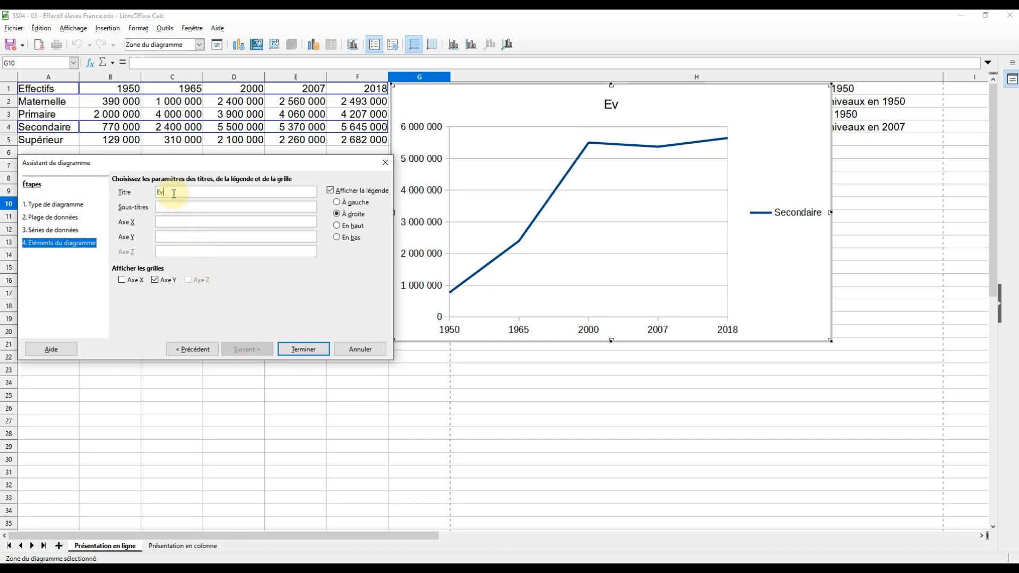
pyautogui.write('olution des effectifs en secondaire')
pyautogui.click(172, 223)
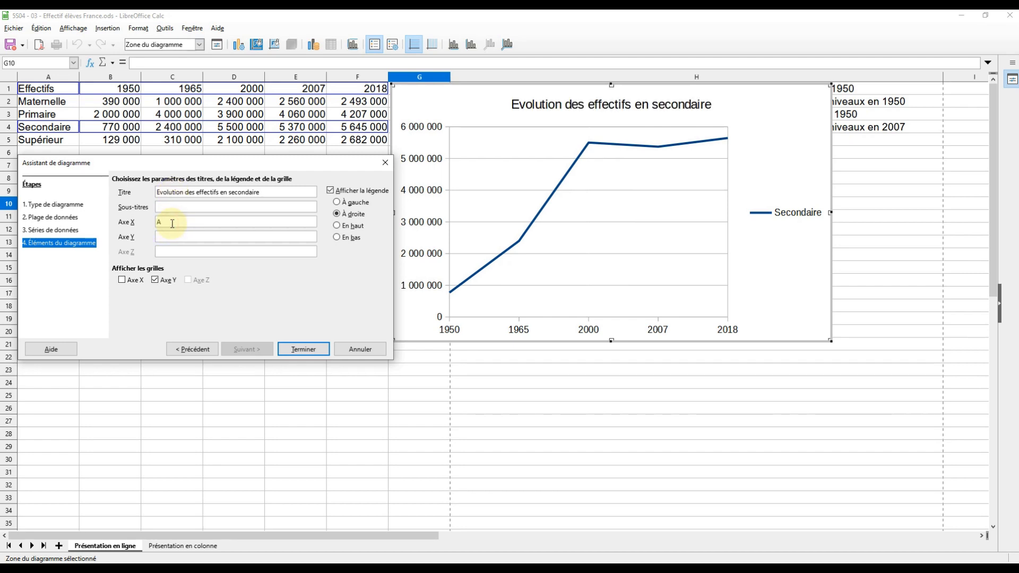
pyautogui.write('Années')
pyautogui.click(171, 236)
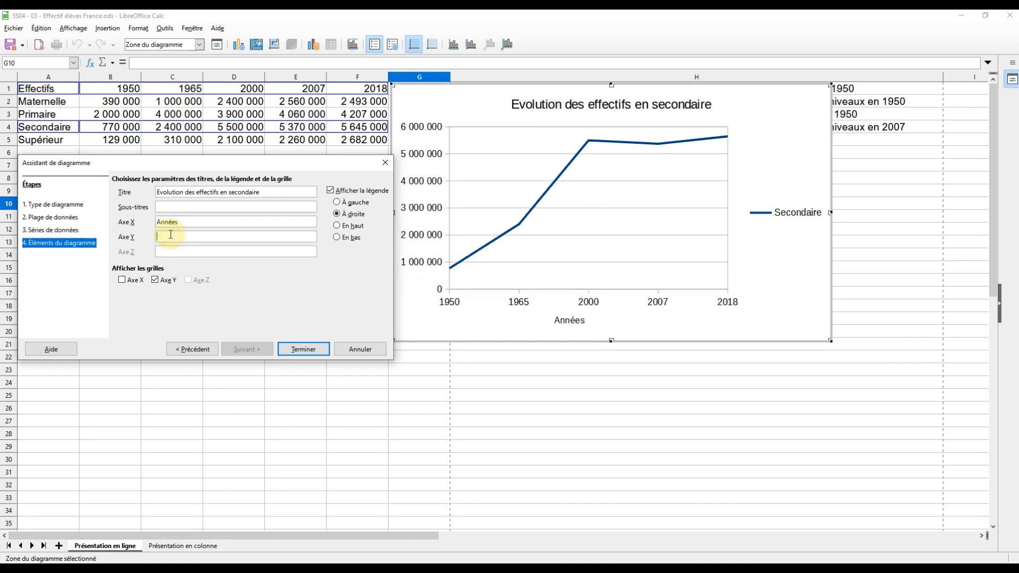
pyautogui.write("Nombre d'élèves")
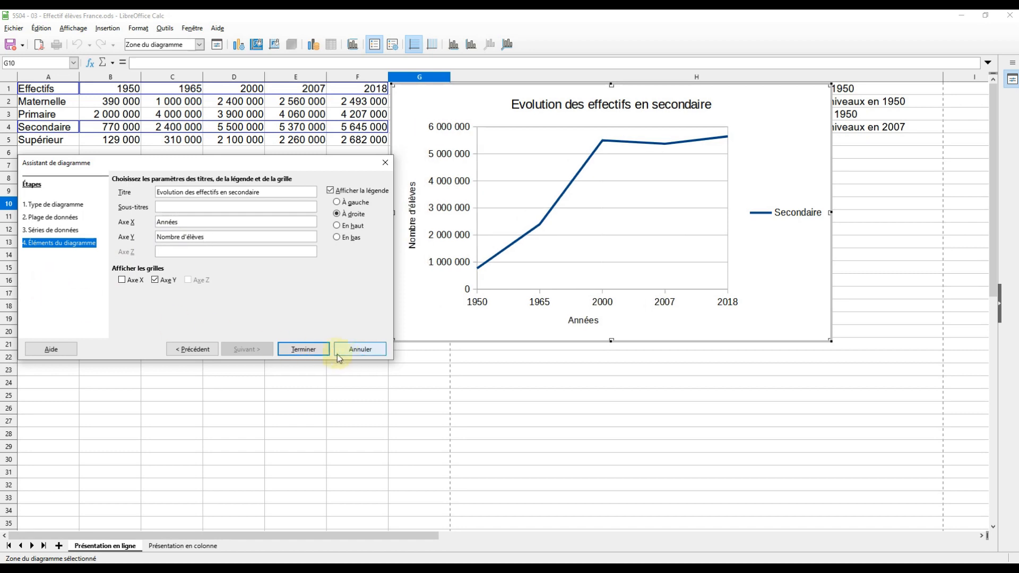
pyautogui.click(300, 349)
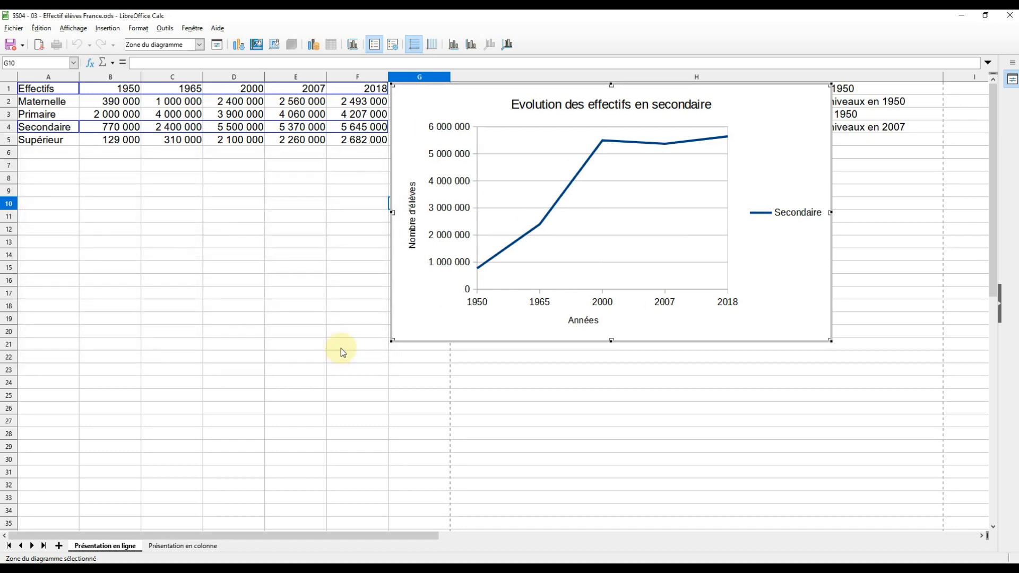
# - Move the Secondaire line chart below the data table so that the exercise instructions are uncovered, and deselect it
pyautogui.click(284, 345)
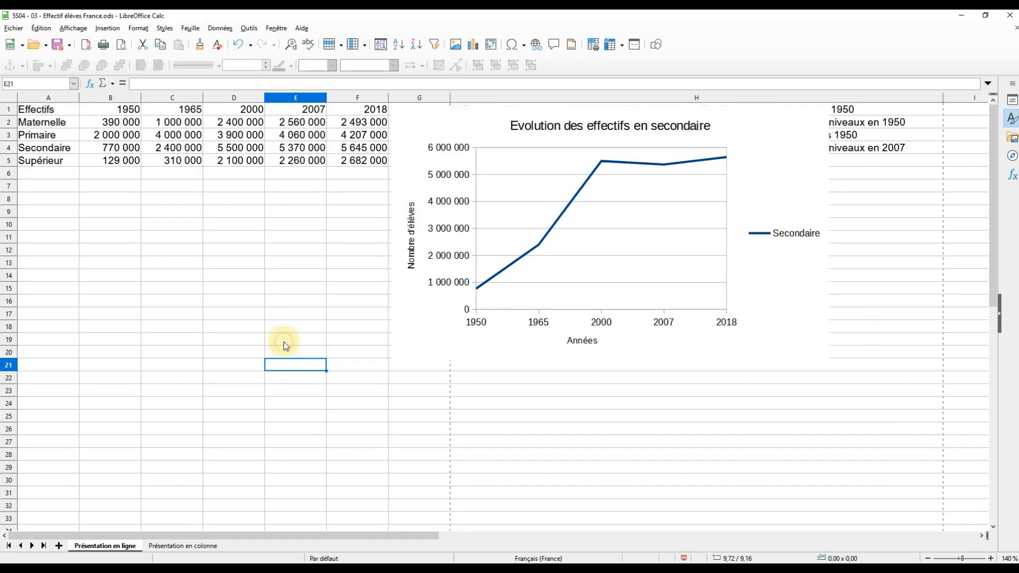
pyautogui.moveTo(474, 136)
pyautogui.mouseDown()
pyautogui.moveTo(409, 182)
pyautogui.moveTo(144, 219)
pyautogui.mouseUp()
pyautogui.click(622, 362)
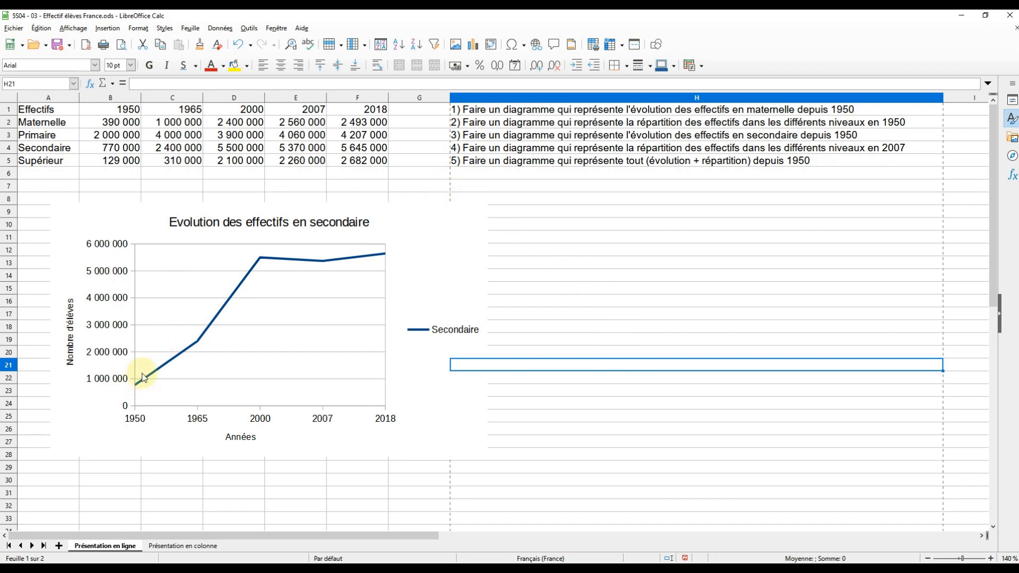
# - Set the 1950 Secondaire value in B4 to 2400000 to test the chart's response, and undo the change
pyautogui.click(109, 149)
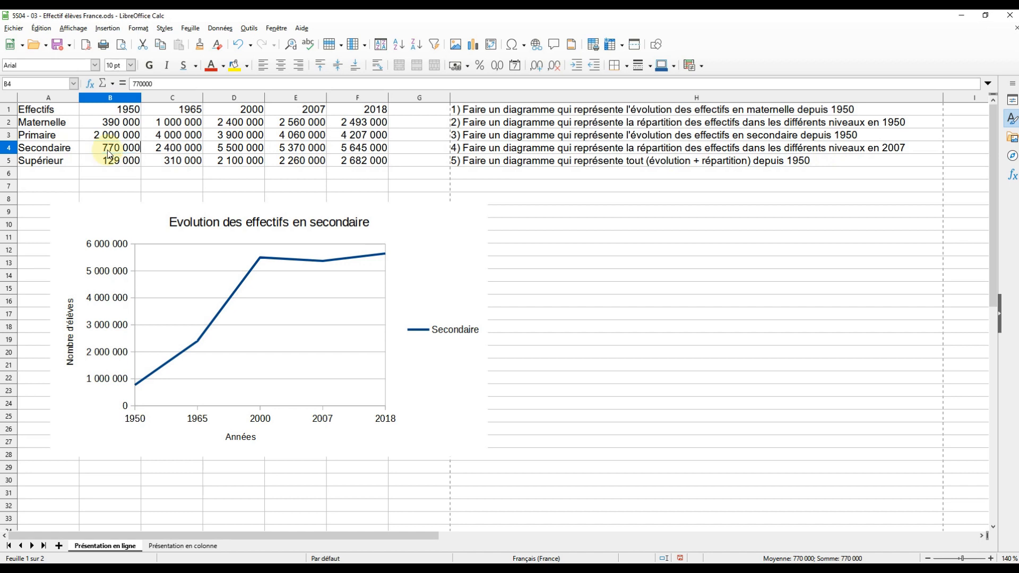
pyautogui.write('2400000')
pyautogui.press('Return')
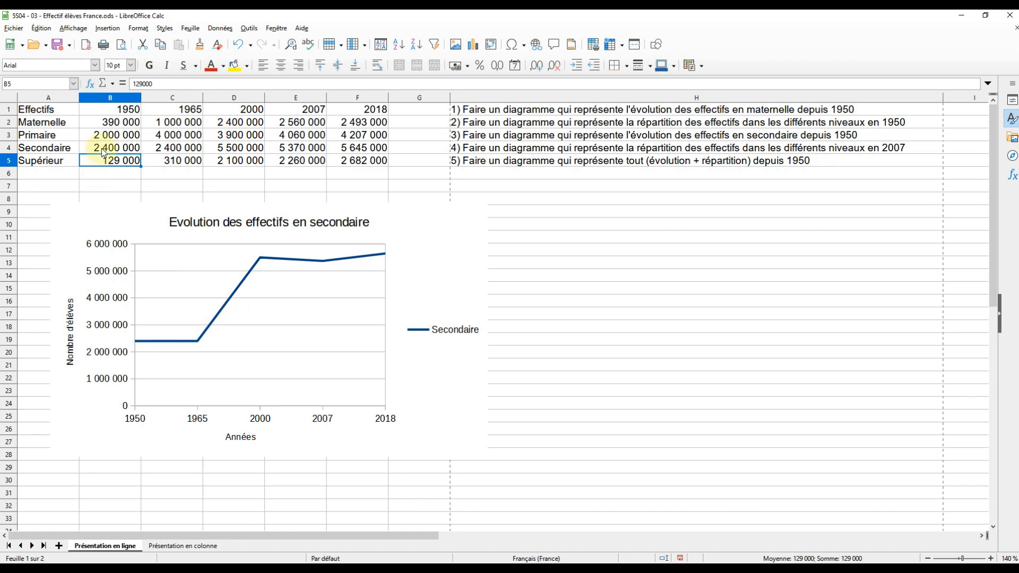
pyautogui.hotkey('ctrl', 'z')
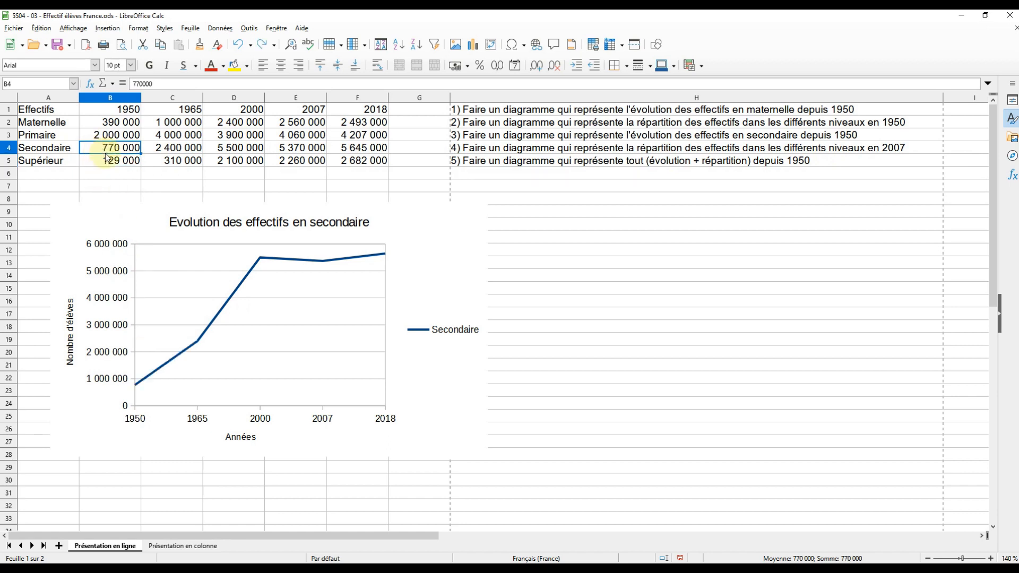
# - Delete the Secondaire evolution line chart from the sheet
pyautogui.click(449, 243)
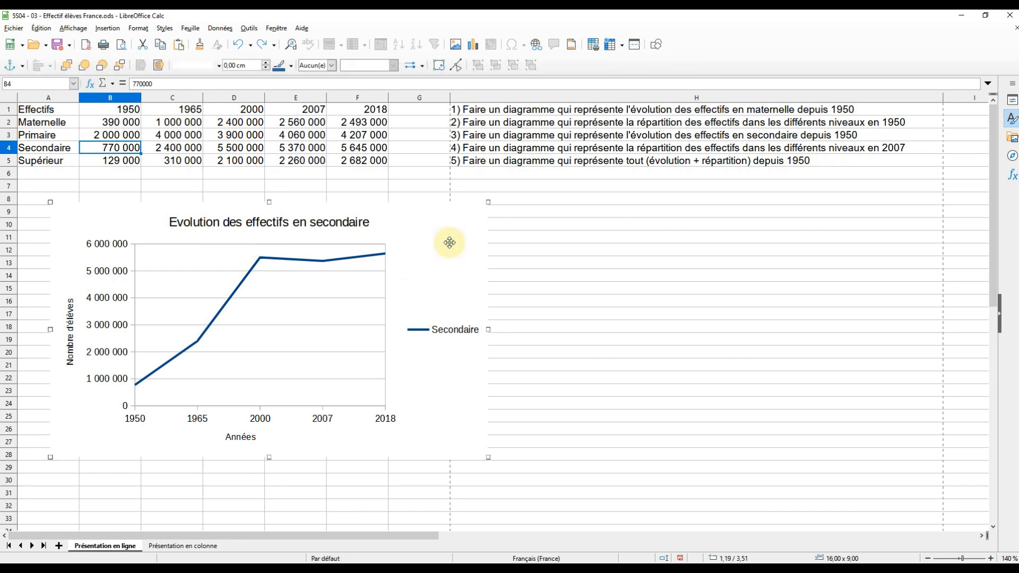
pyautogui.press('Delete')
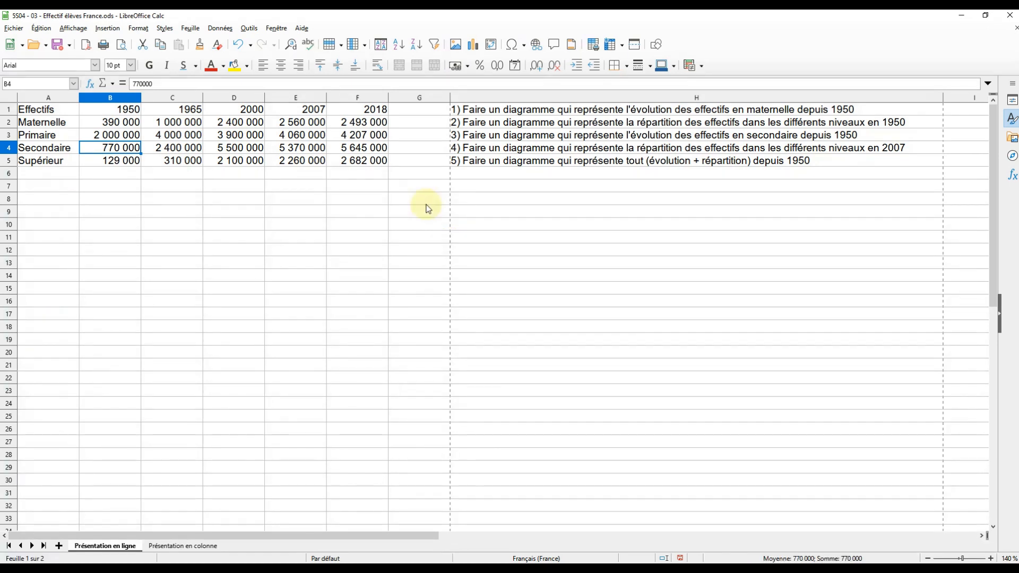
# - Start a Ligne chart with lines only from the whole table A1:F5
pyautogui.click(53, 111)
pyautogui.moveTo(56, 115); pyautogui.dragTo(347, 160)
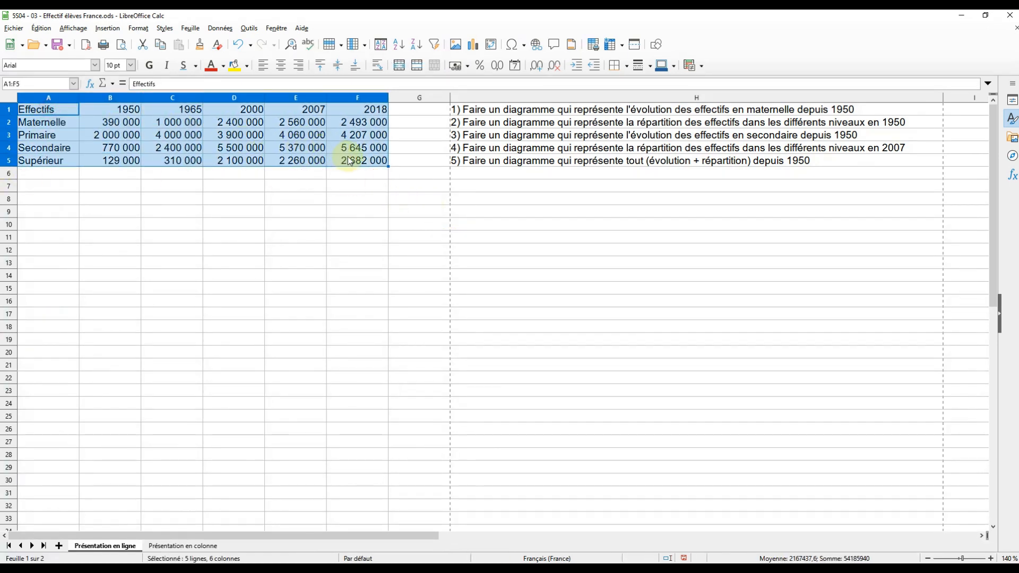
pyautogui.click(473, 52)
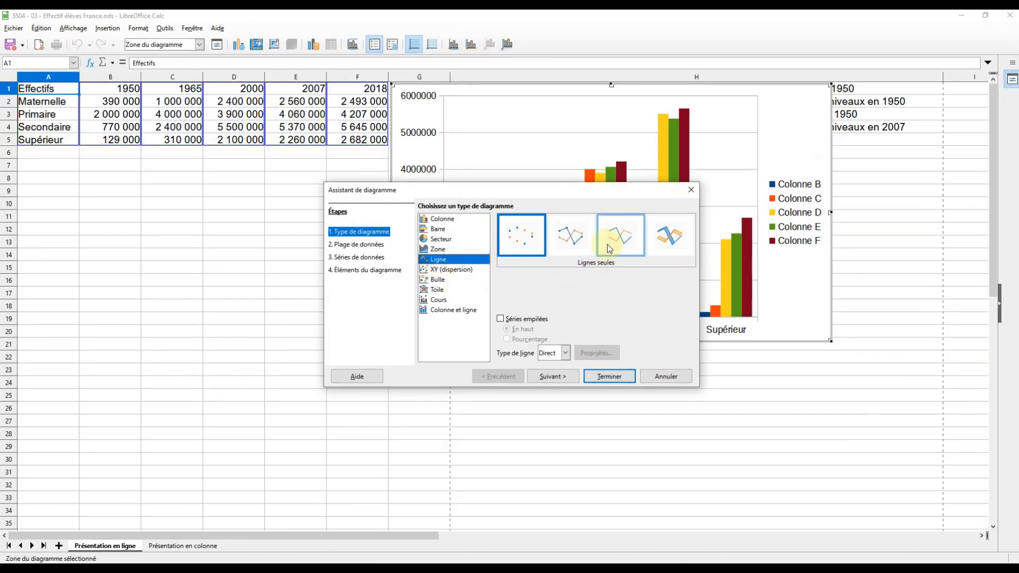
pyautogui.click(620, 235)
pyautogui.click(552, 376)
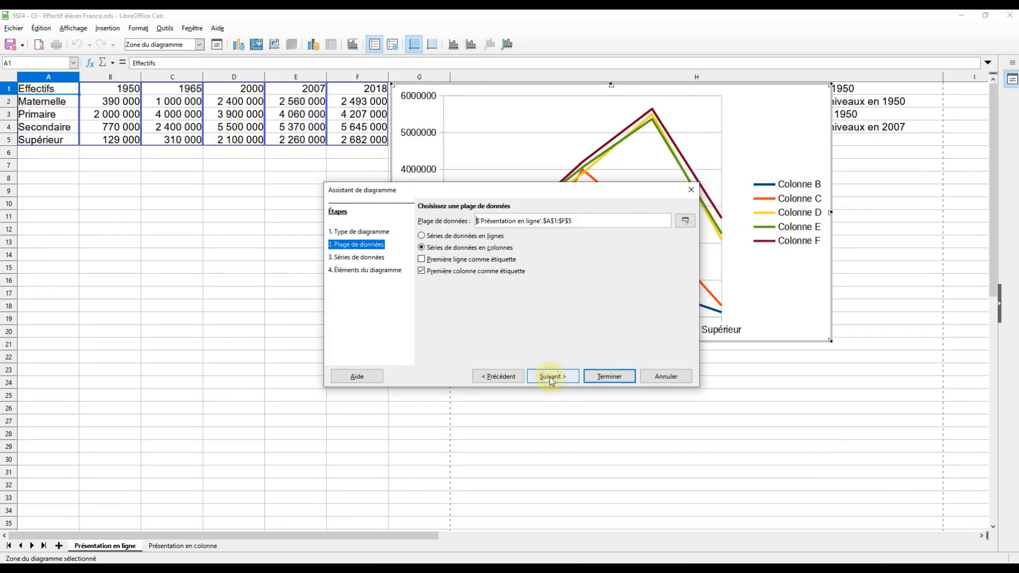
# - Put the full-table chart's data series in rows, use the first row as labels, and proceed to the individual data series
pyautogui.click(451, 237)
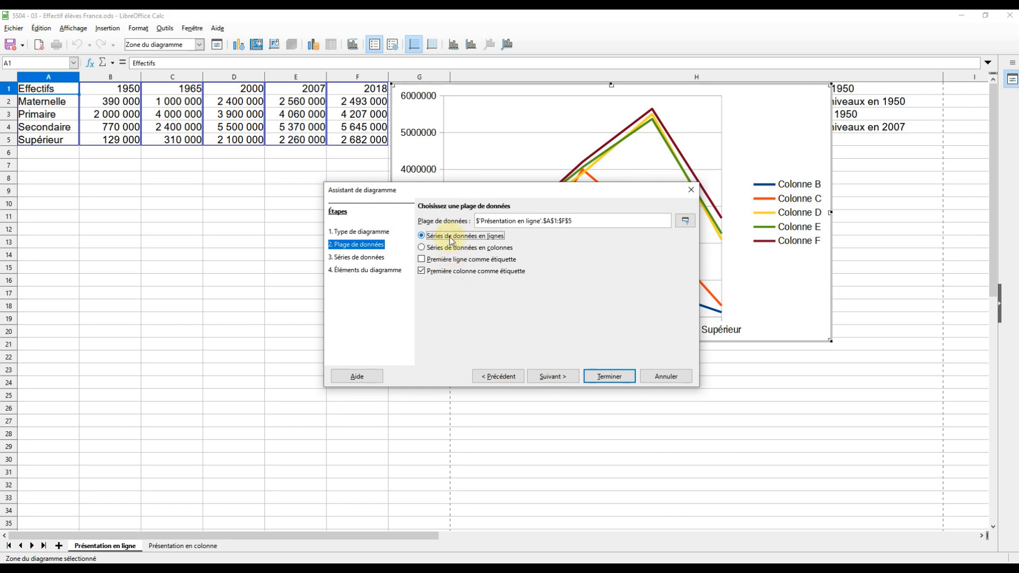
pyautogui.click(422, 260)
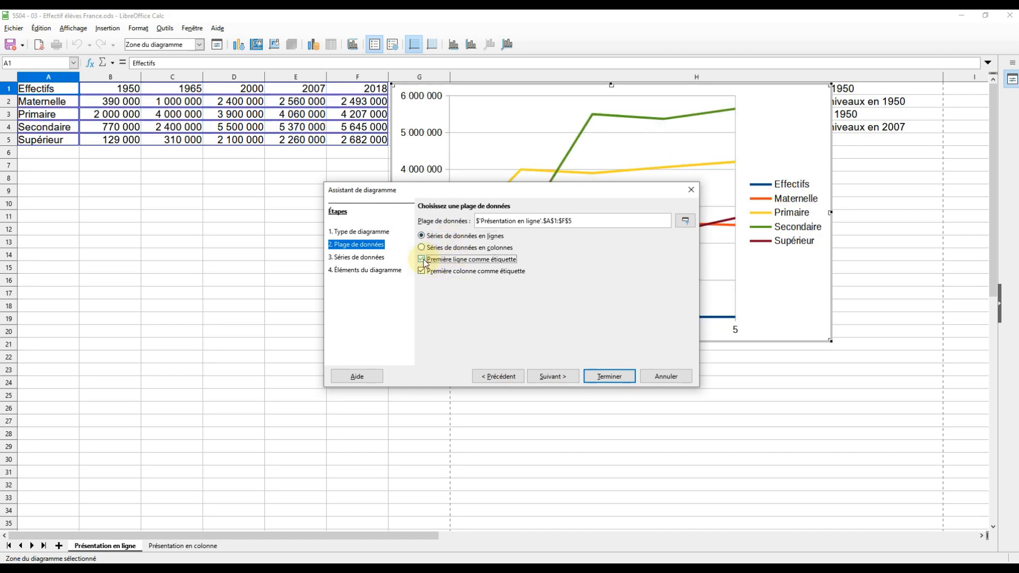
pyautogui.click(551, 376)
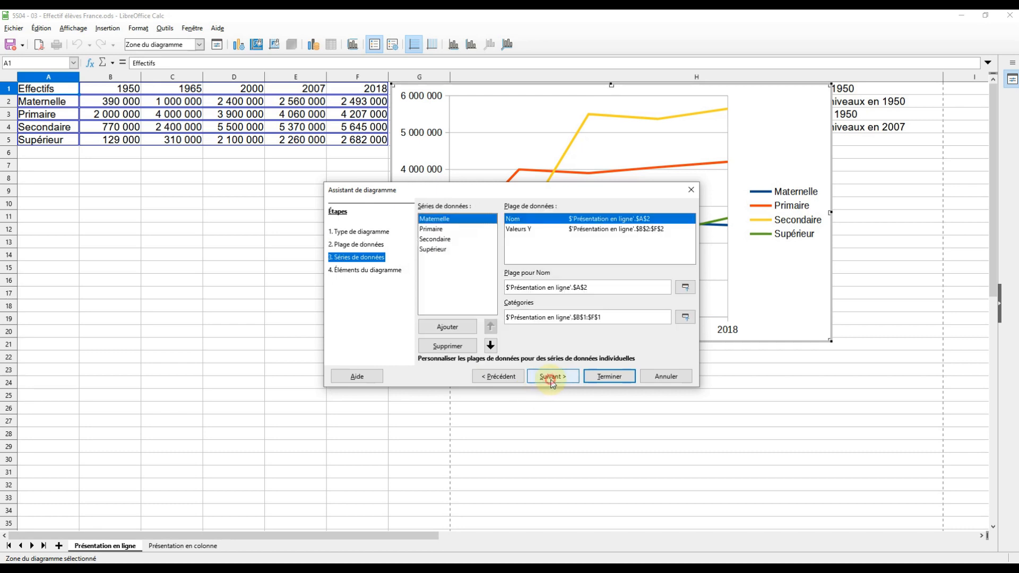
# - Remove the Maternelle, Primaire and Supérieur series so only Secondaire remains, and cancel the chart at the chart elements stage
pyautogui.moveTo(499, 191); pyautogui.dragTo(200, 113)
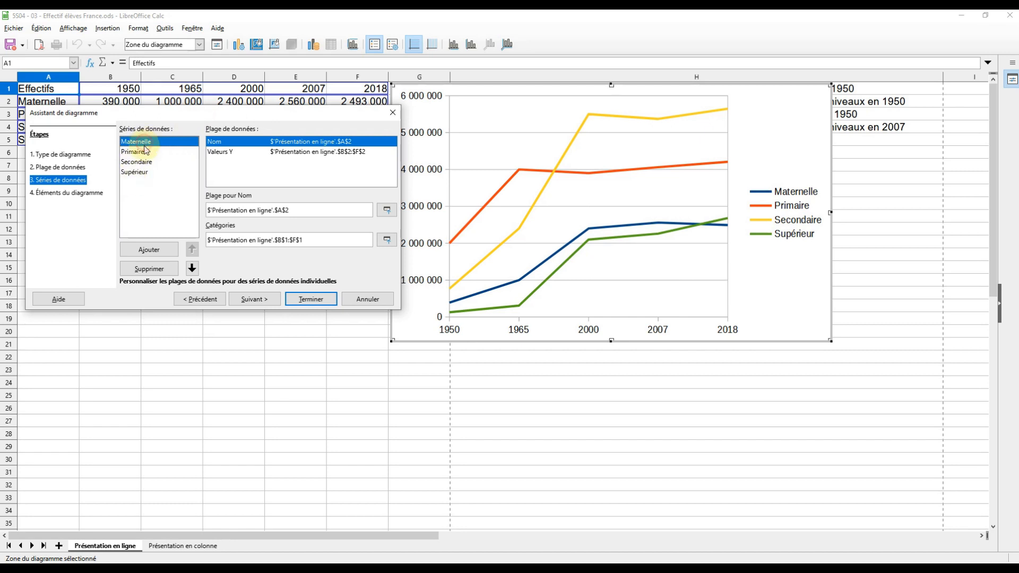
pyautogui.click(148, 269)
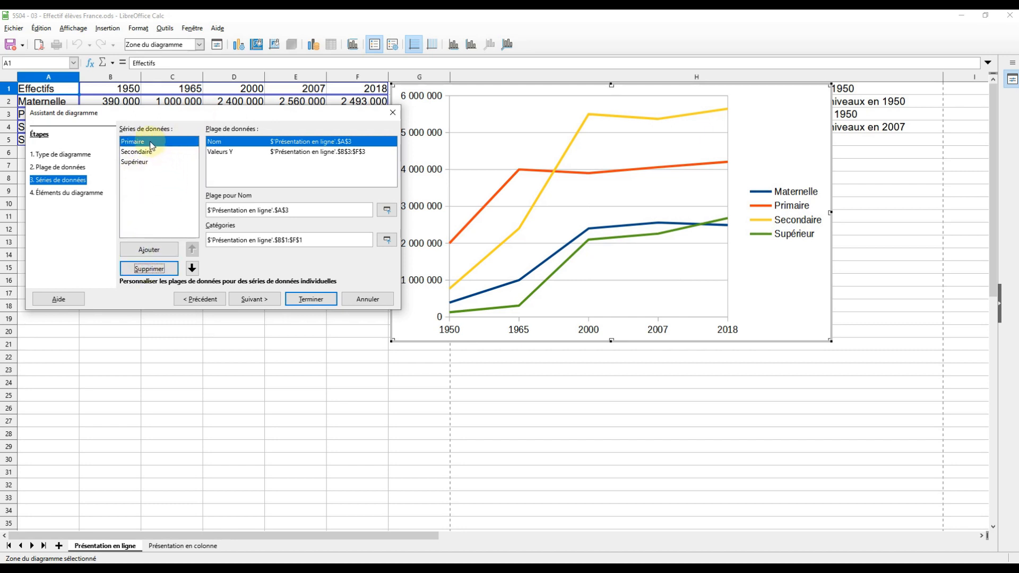
pyautogui.click(136, 268)
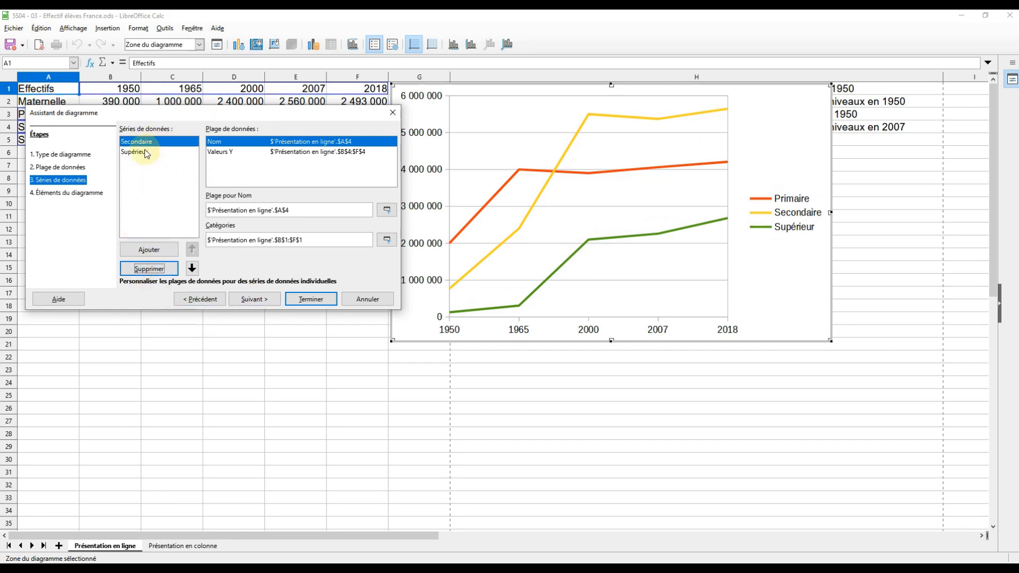
pyautogui.click(137, 152)
pyautogui.click(138, 270)
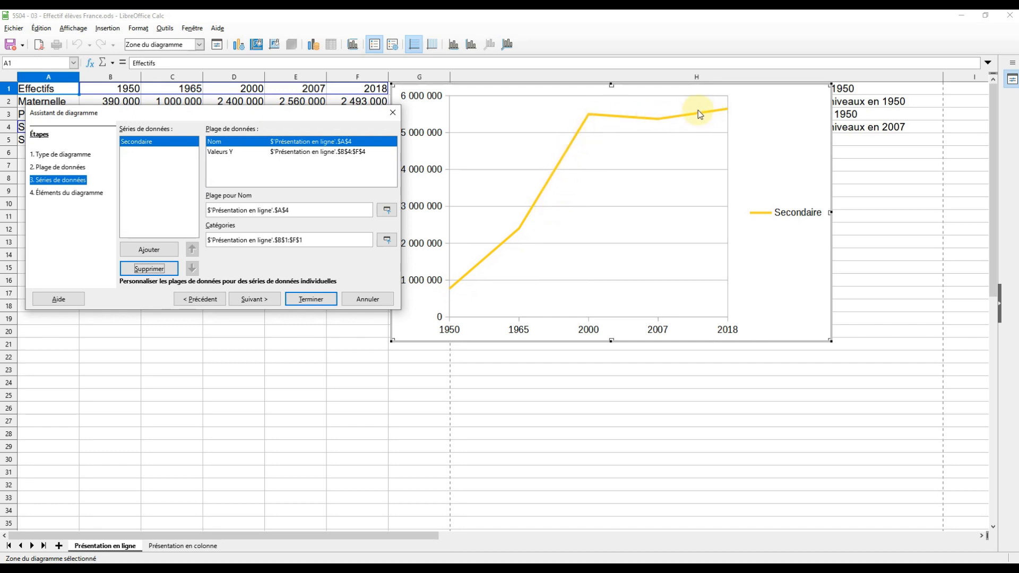
pyautogui.click(44, 194)
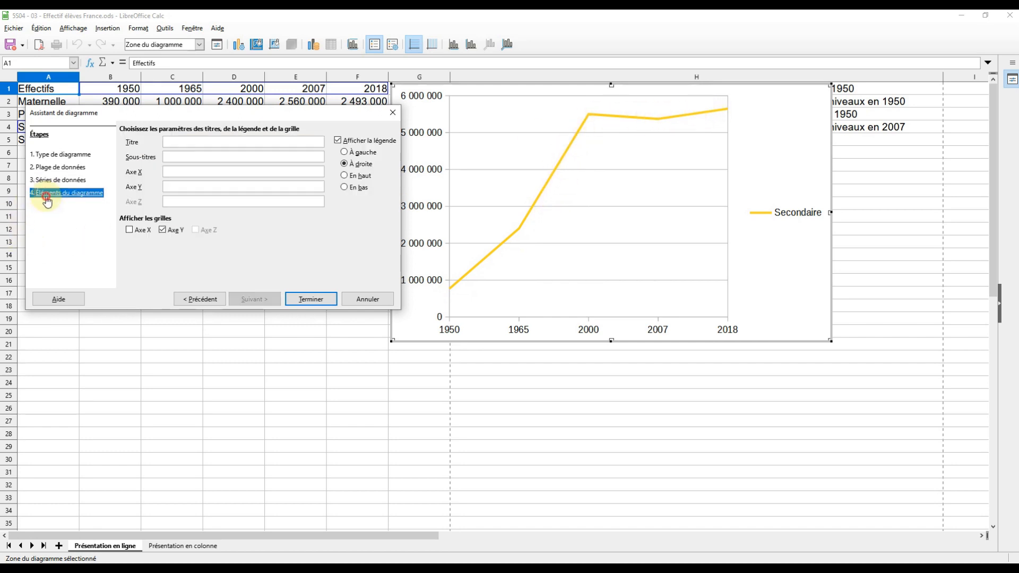
pyautogui.click(366, 301)
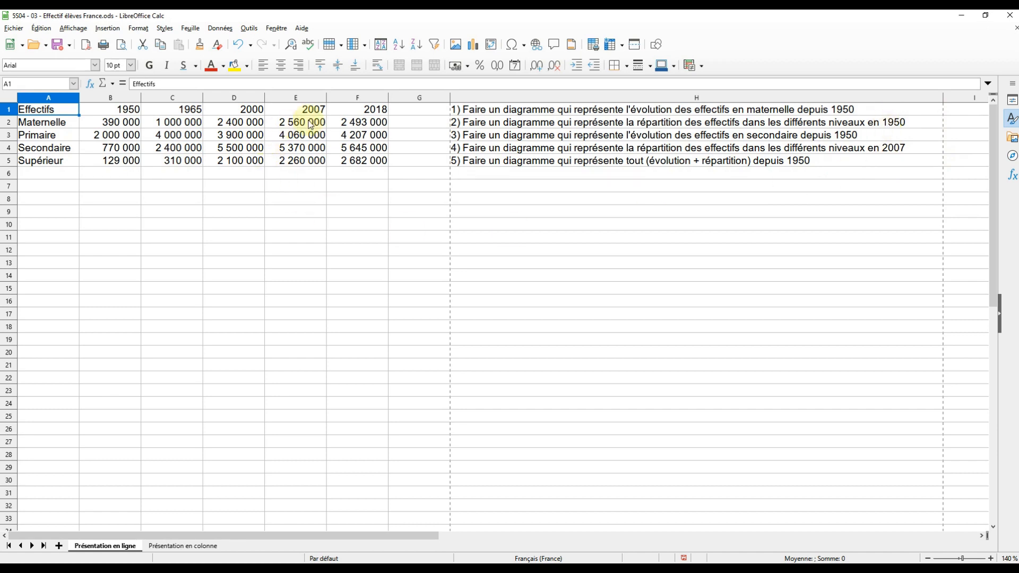
# - Start a normal Secteur chart from the level names in A1:A5 and the 2007 column in E1:E5
pyautogui.moveTo(313, 108); pyautogui.dragTo(305, 163)
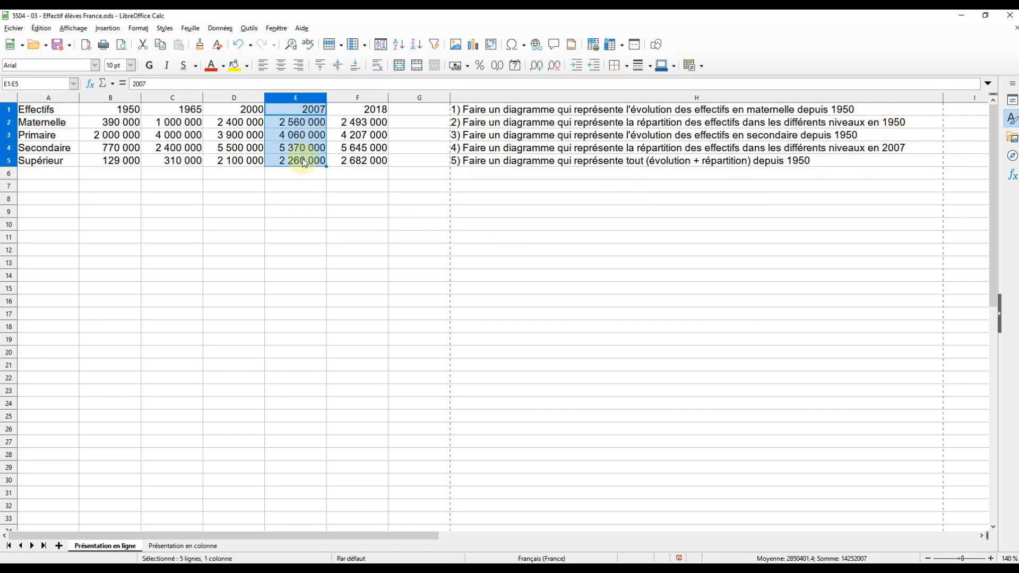
pyautogui.moveTo(55, 114); pyautogui.dragTo(47, 162)
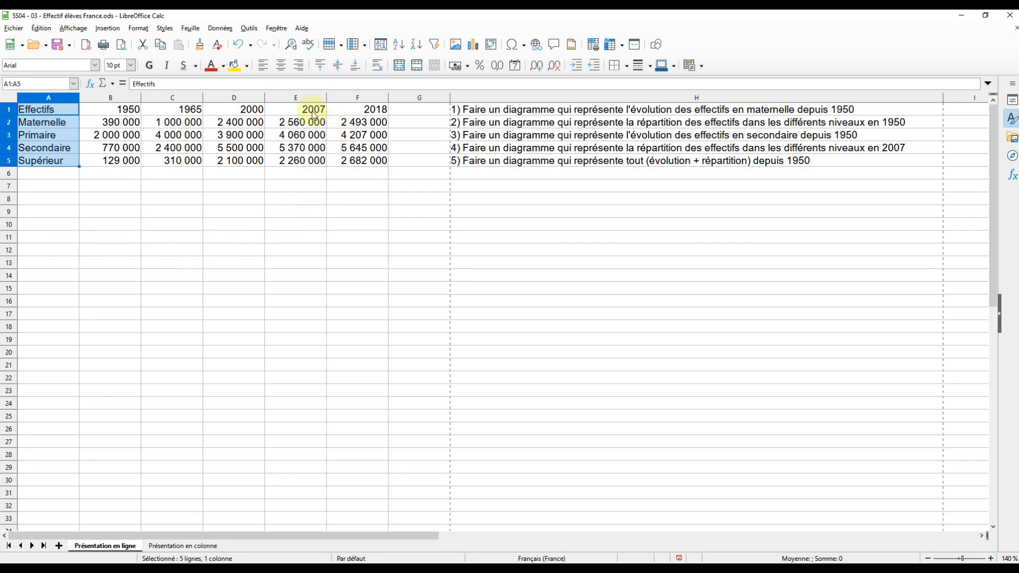
pyautogui.keyDown('ctrl'); pyautogui.moveTo(312, 108); pyautogui.dragTo(300, 162); pyautogui.keyUp('ctrl')
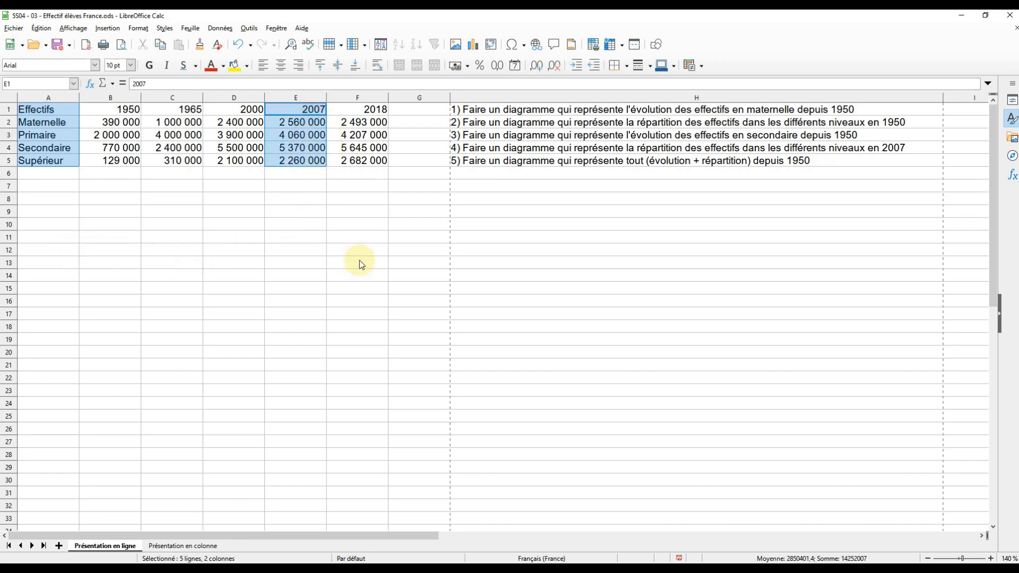
pyautogui.click(473, 44)
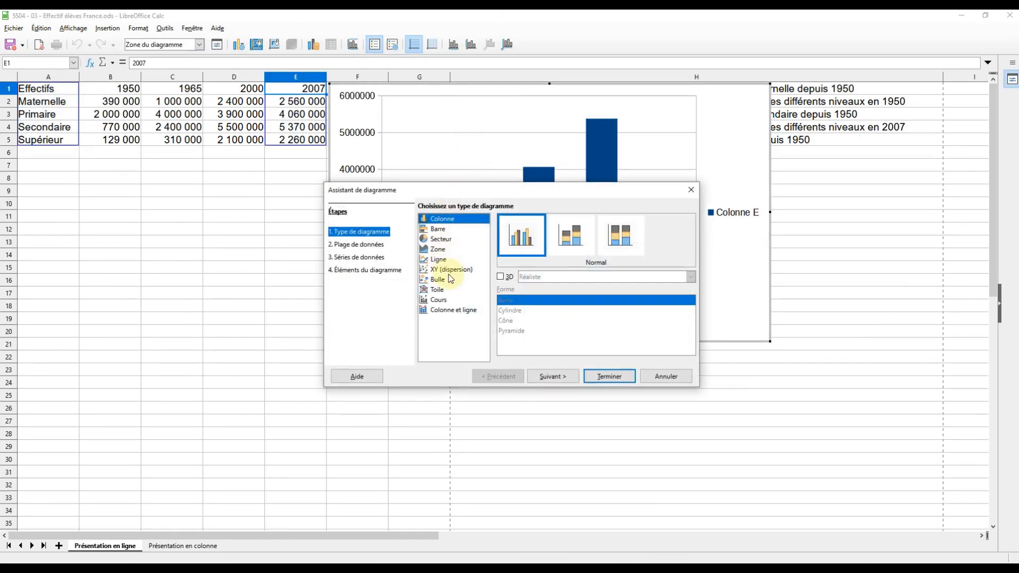
pyautogui.click(440, 243)
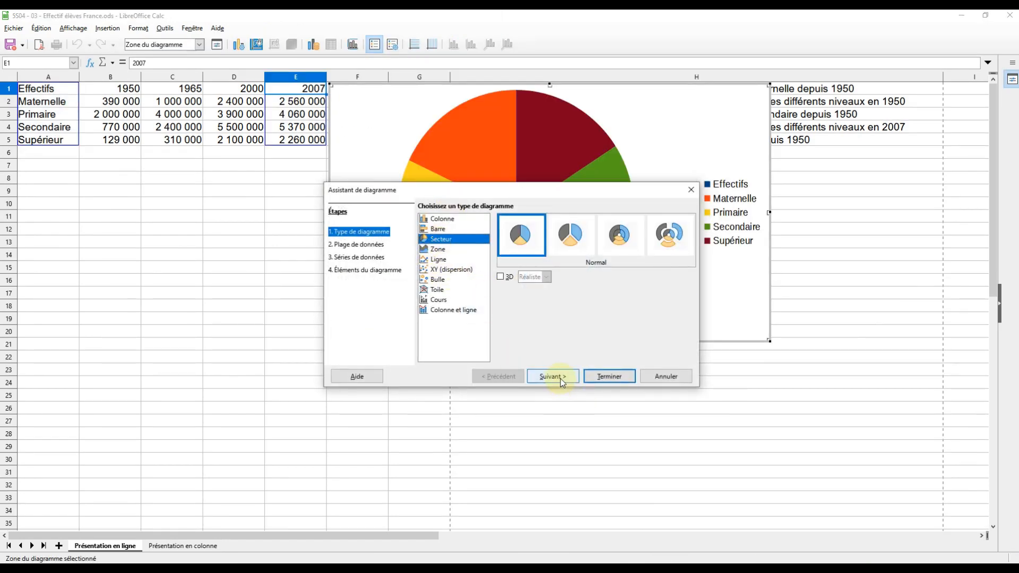
pyautogui.moveTo(509, 192); pyautogui.dragTo(208, 169)
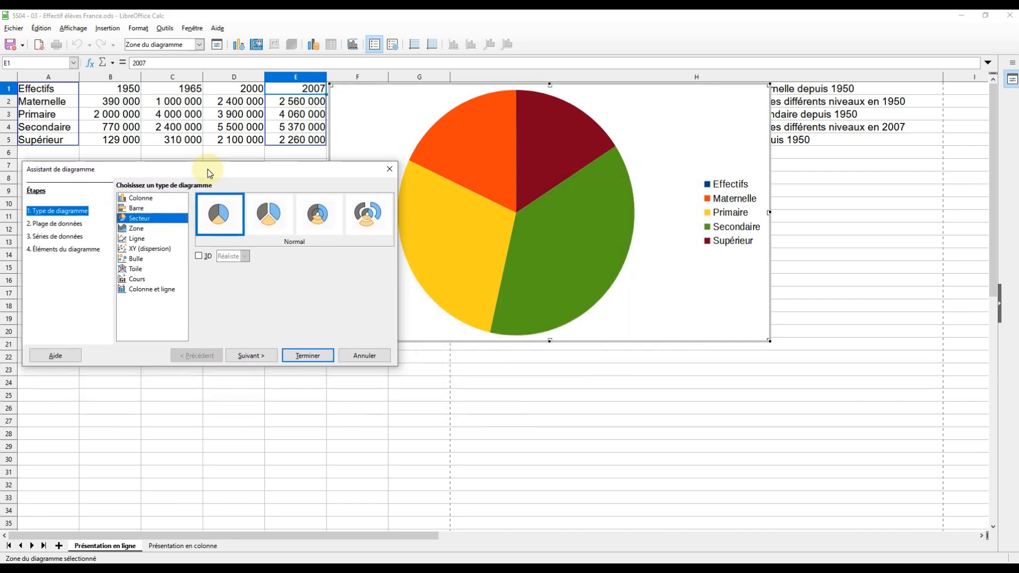
# - Use the first row as labels for the 2007 pie chart and finish creating it without titles
pyautogui.click(251, 356)
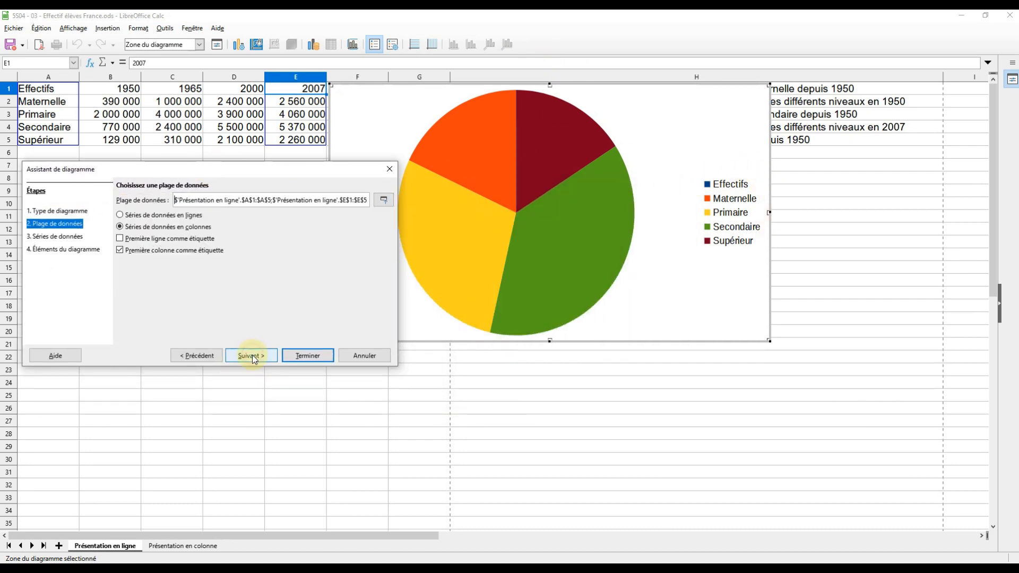
pyautogui.click(121, 241)
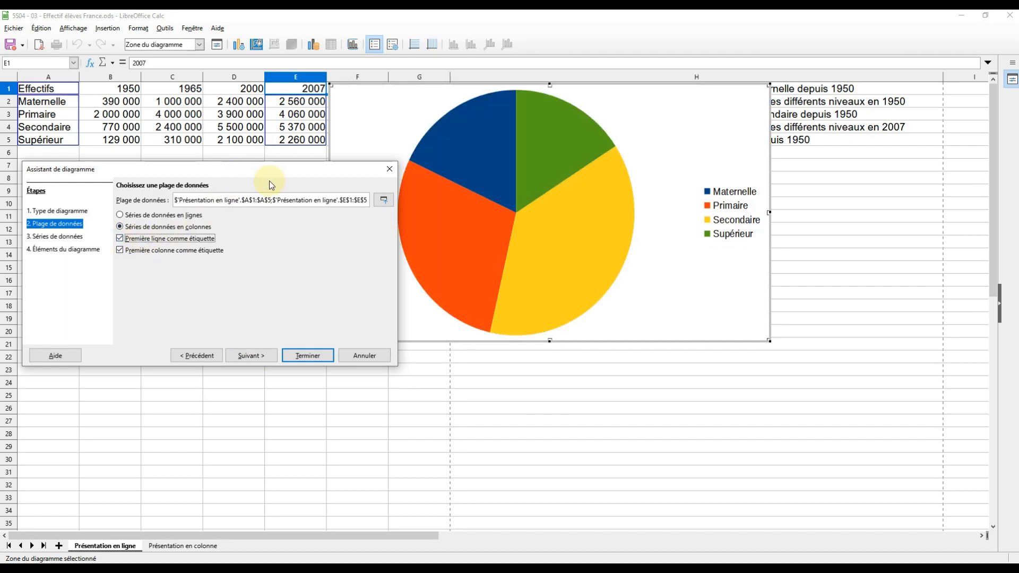
pyautogui.moveTo(269, 171); pyautogui.dragTo(261, 266)
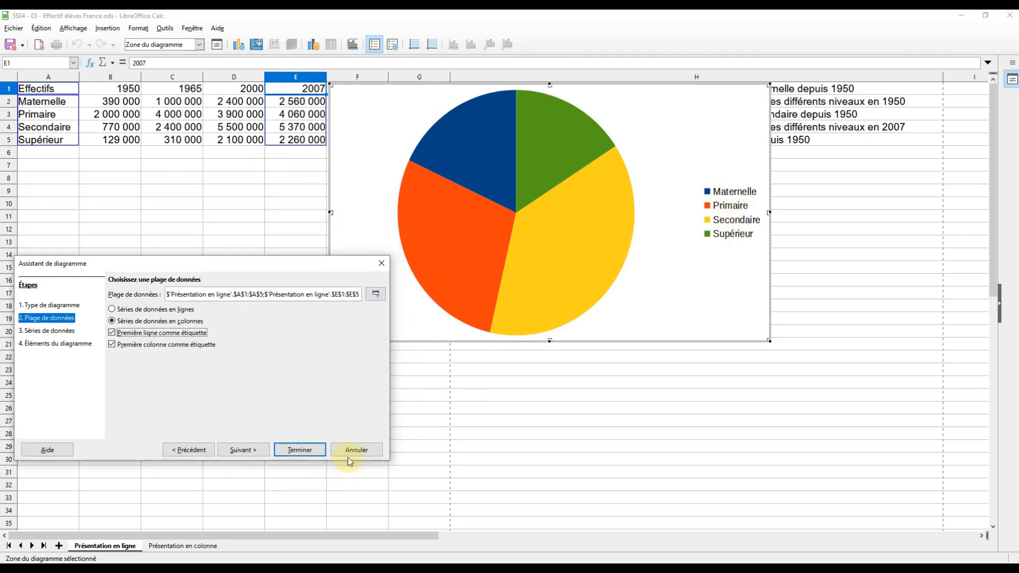
pyautogui.click(249, 450)
pyautogui.click(247, 450)
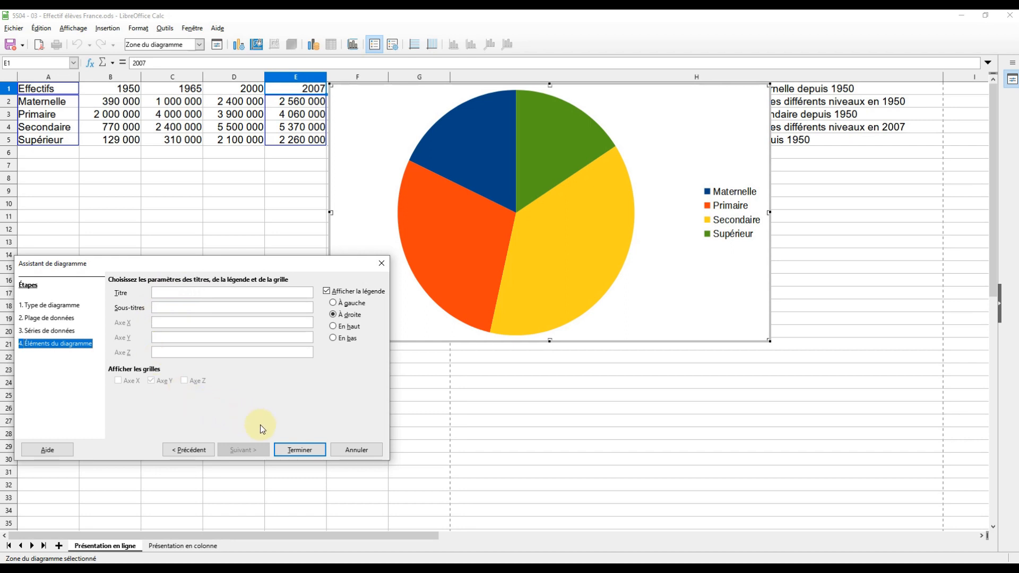
pyautogui.click(313, 454)
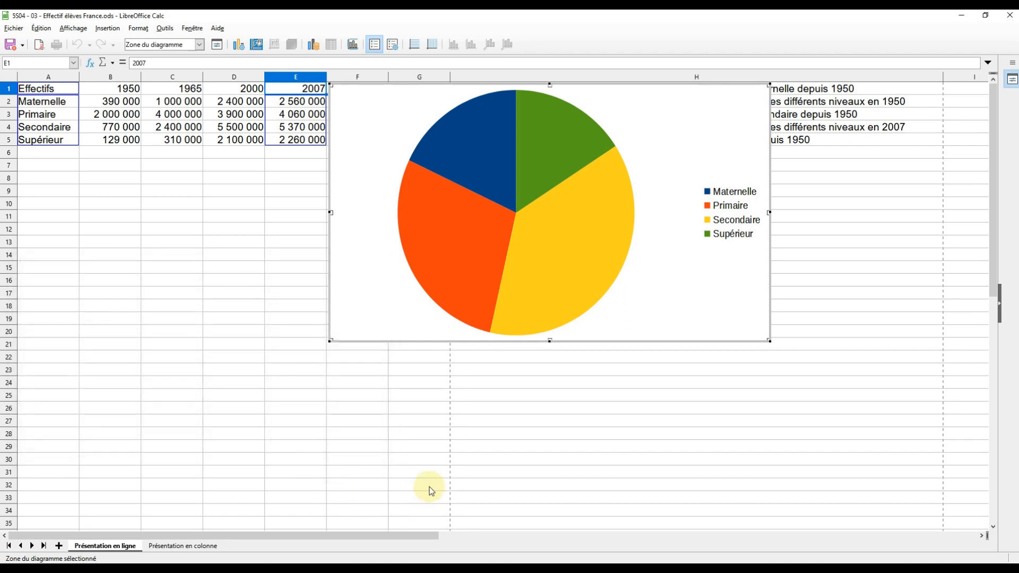
pyautogui.click(438, 466)
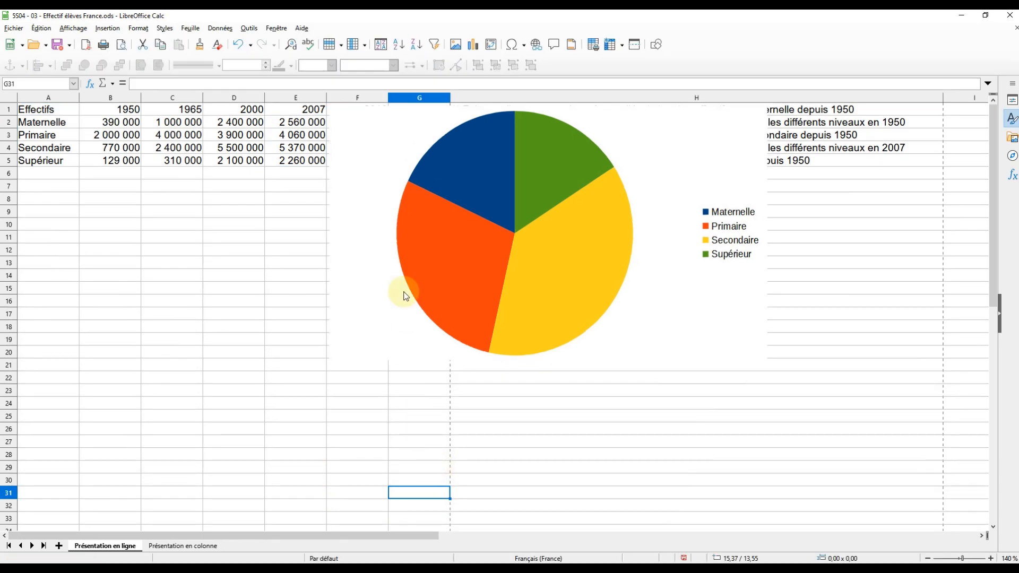
# - Move the 2007 pie chart below the enrolment table, and delete it from the sheet
pyautogui.moveTo(381, 148); pyautogui.dragTo(136, 287)
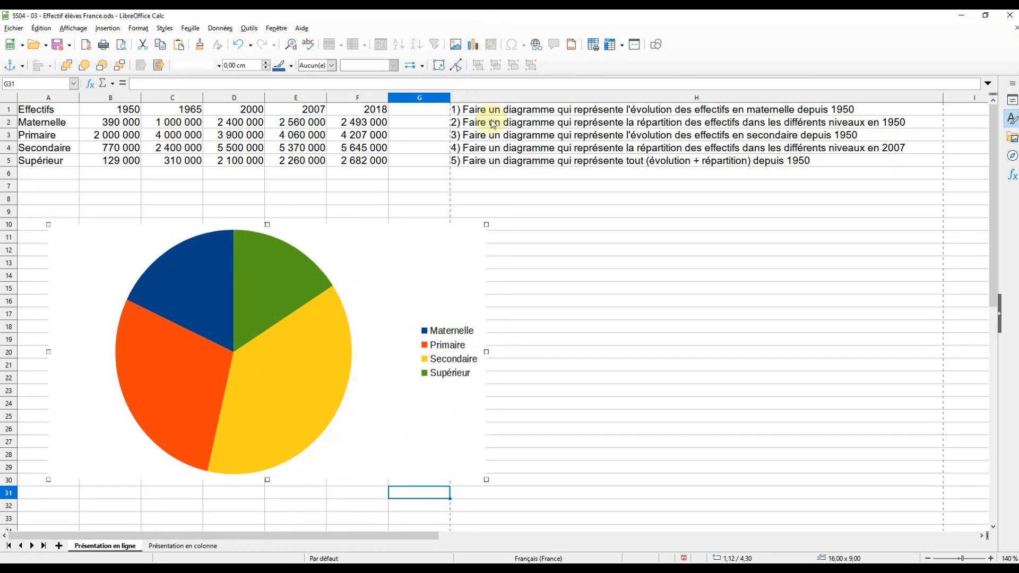
pyautogui.click(562, 234)
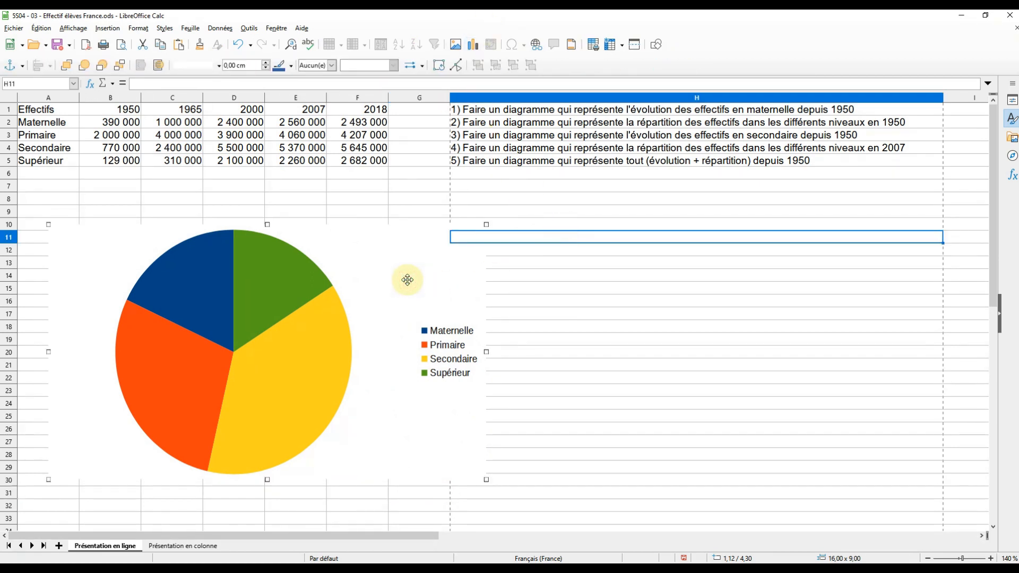
pyautogui.press('Delete')
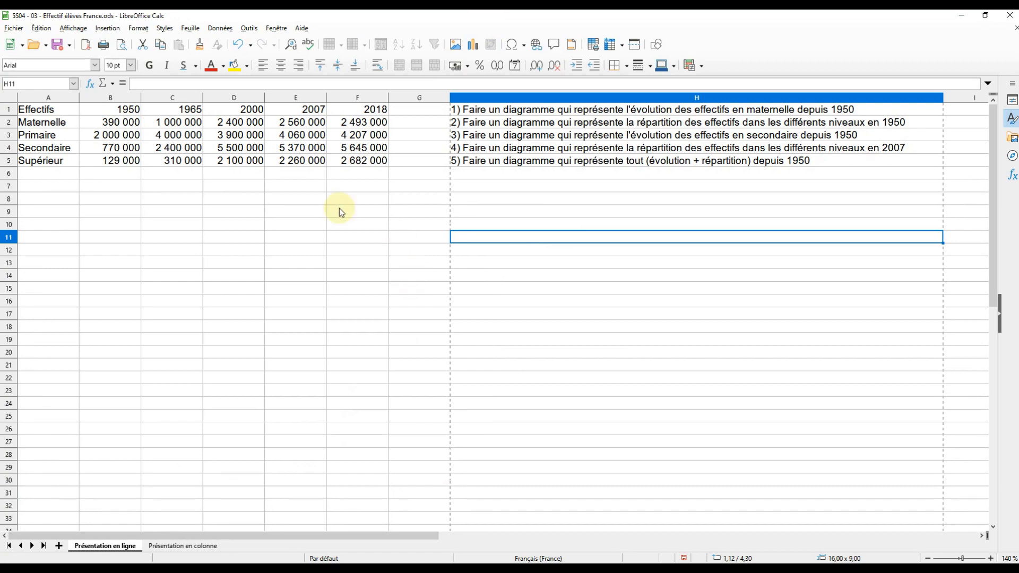
# - Start a Secteur chart from the whole table A1:F5 with the first row as labels, and proceed to the individual data series
pyautogui.moveTo(37, 109); pyautogui.dragTo(348, 161)
pyautogui.click(472, 44)
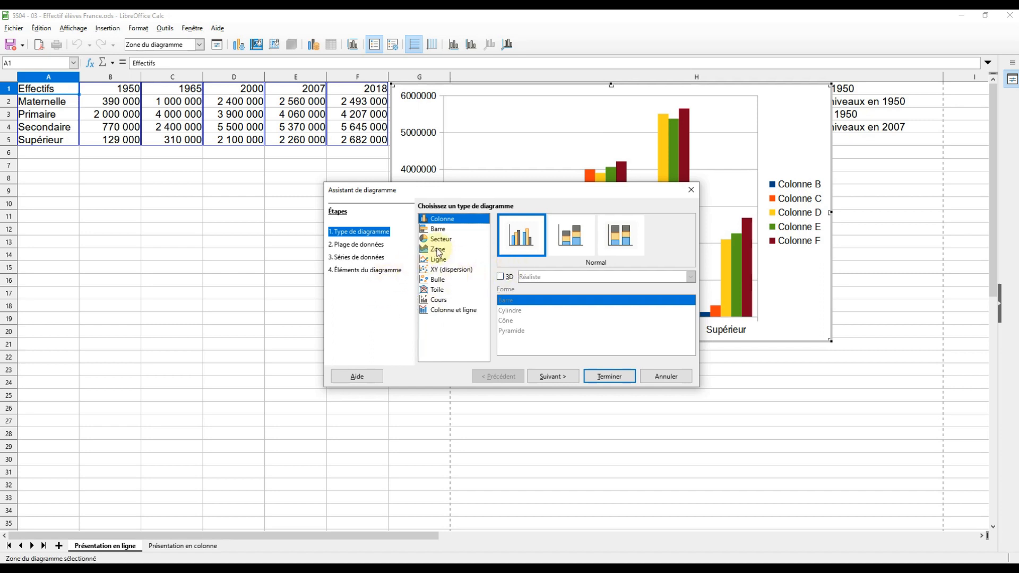
pyautogui.click(438, 242)
pyautogui.click(569, 378)
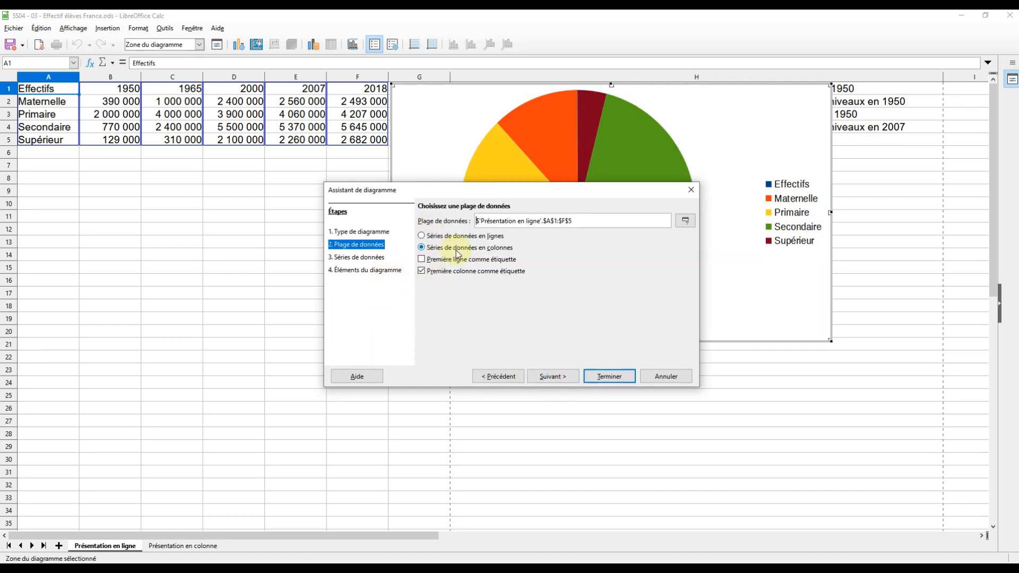
pyautogui.click(422, 259)
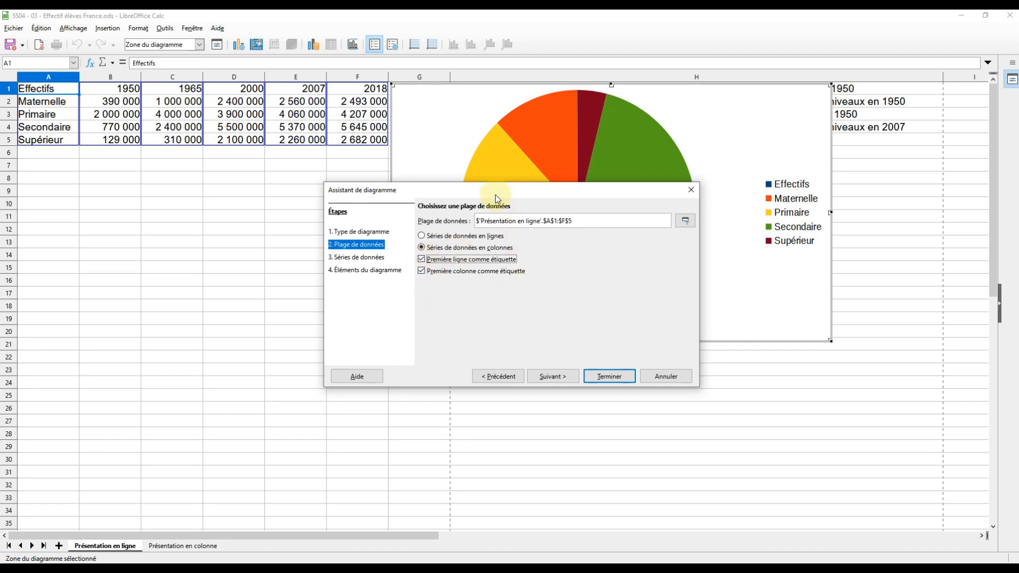
pyautogui.moveTo(498, 195); pyautogui.dragTo(268, 163)
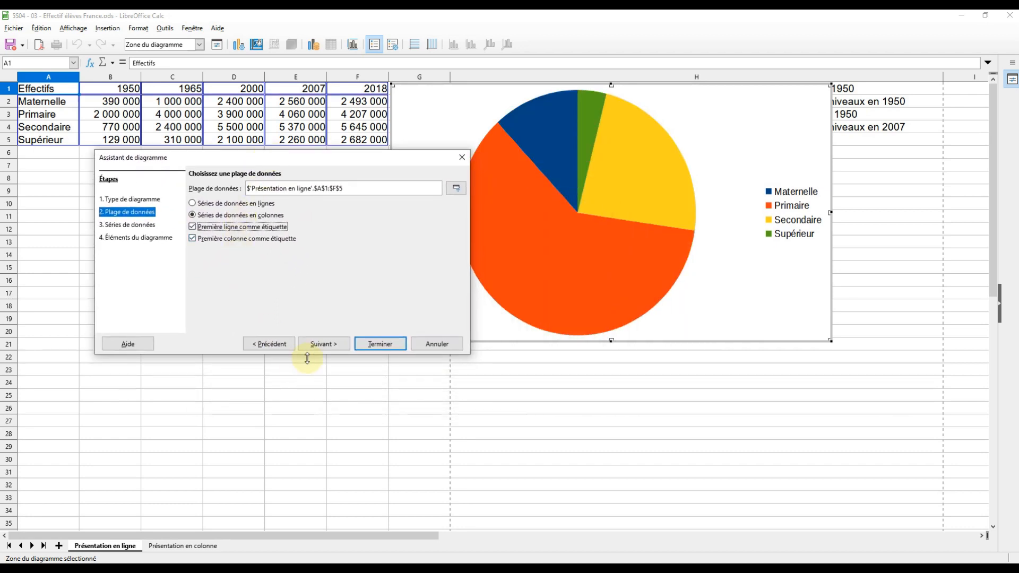
pyautogui.click(324, 344)
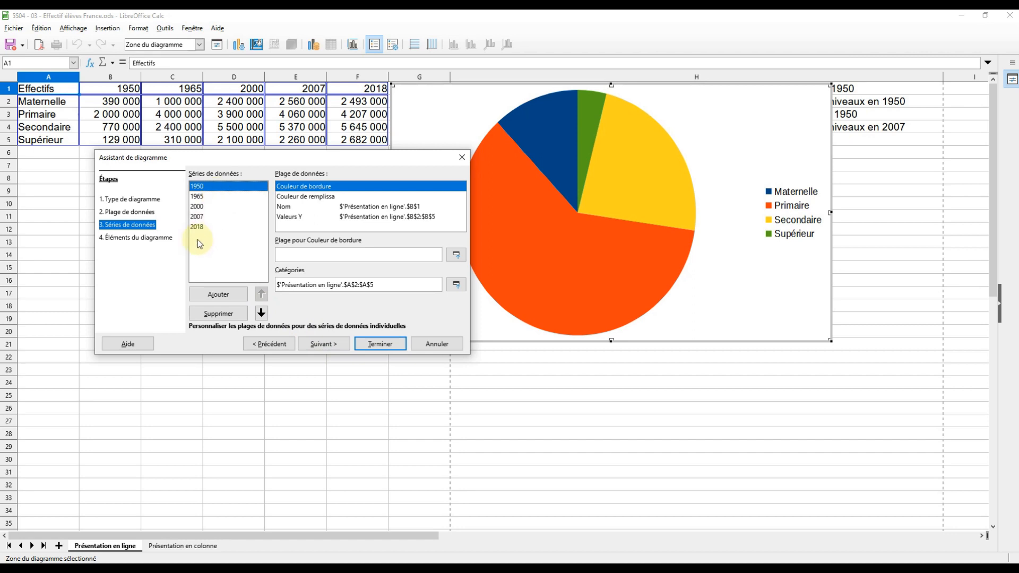
# - Remove the 1950, 1965, 2000 and 2018 series so only 2007 remains, and cancel the chart
pyautogui.click(219, 314)
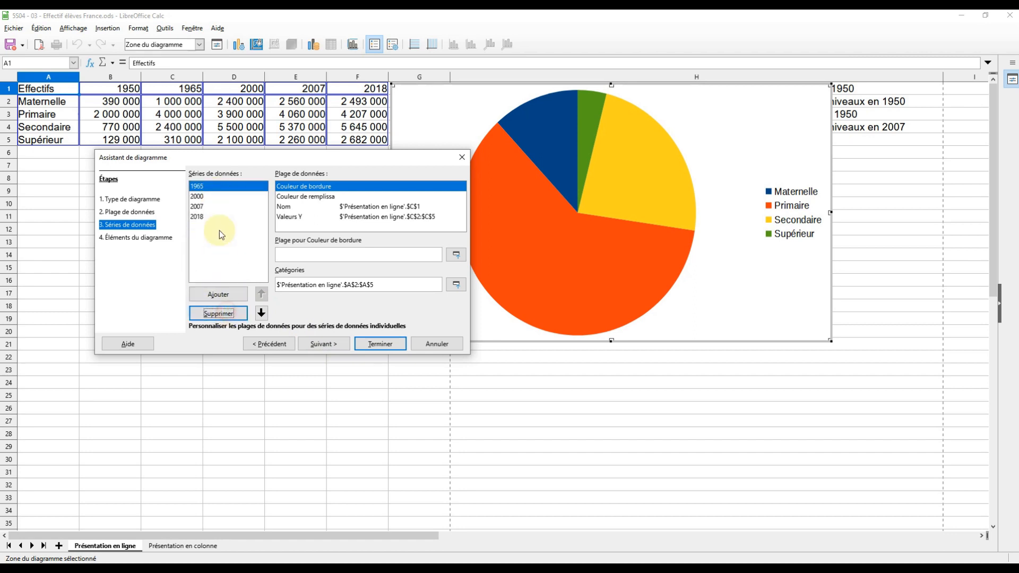
pyautogui.click(218, 313)
pyautogui.click(220, 313)
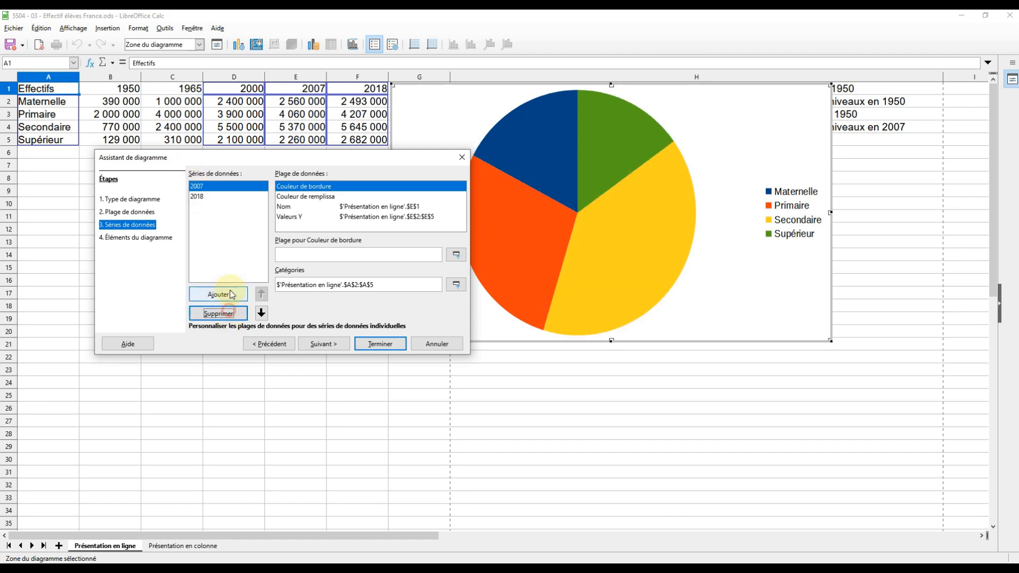
pyautogui.click(204, 197)
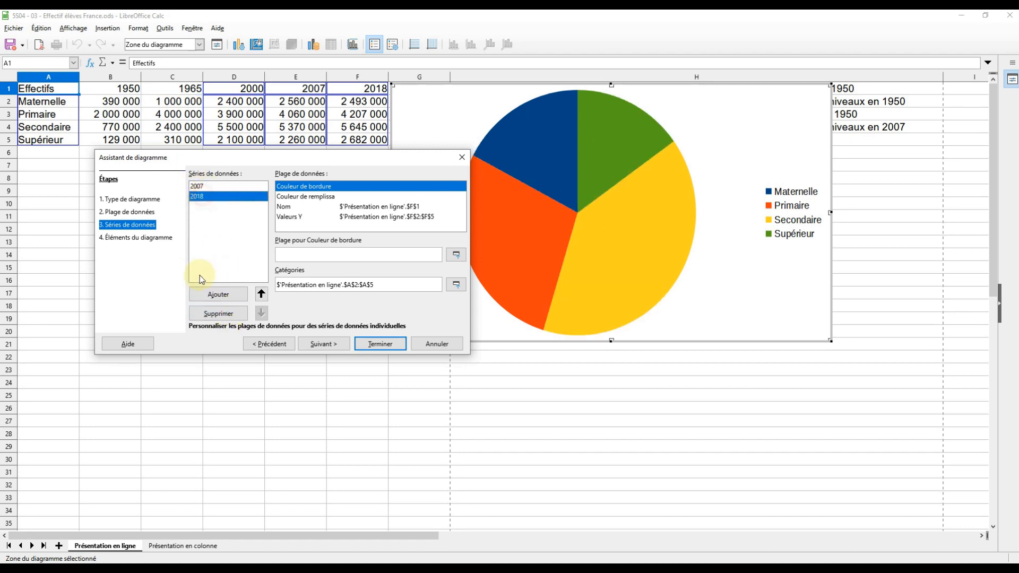
pyautogui.click(204, 315)
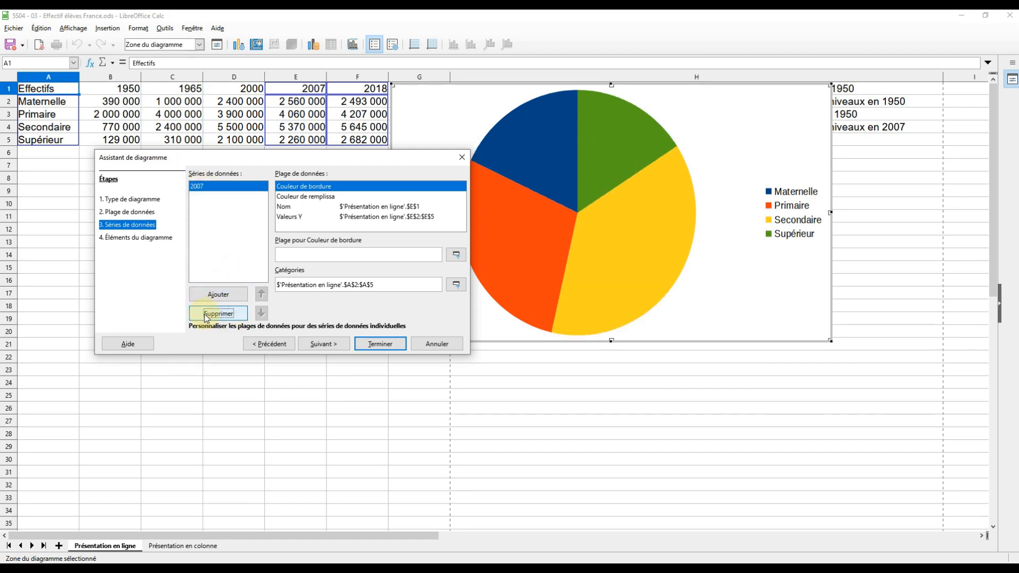
pyautogui.moveTo(279, 159); pyautogui.dragTo(212, 314)
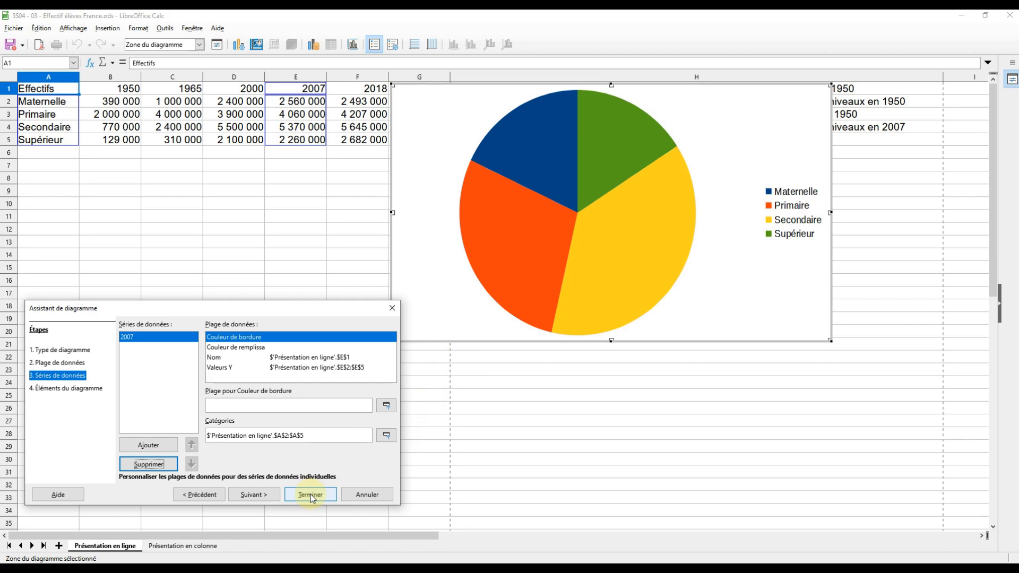
pyautogui.click(368, 495)
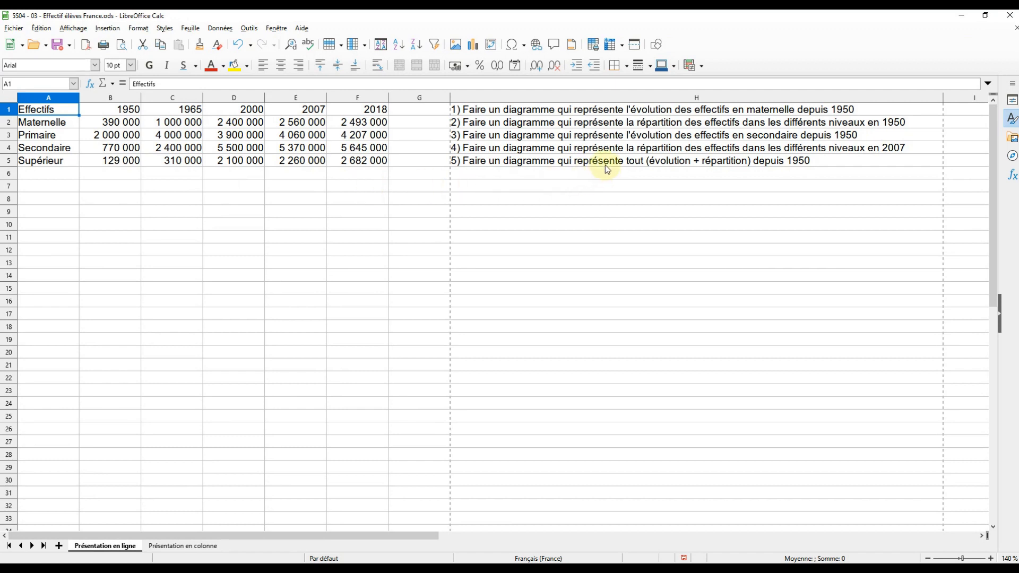
# - Start a stacked (Empilé) Colonne chart from the whole table A1:F5
pyautogui.moveTo(57, 110); pyautogui.dragTo(371, 161)
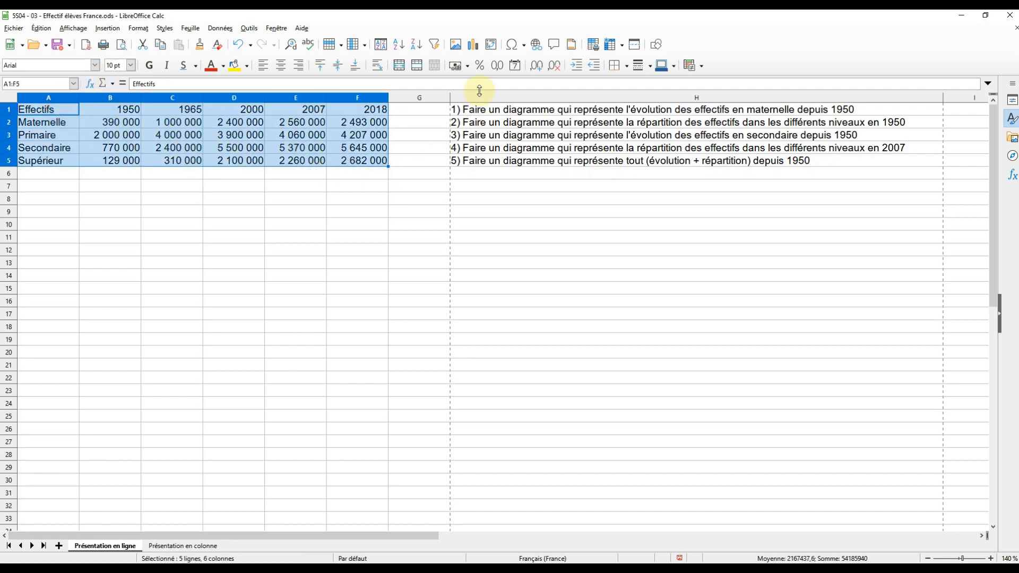
pyautogui.click(473, 44)
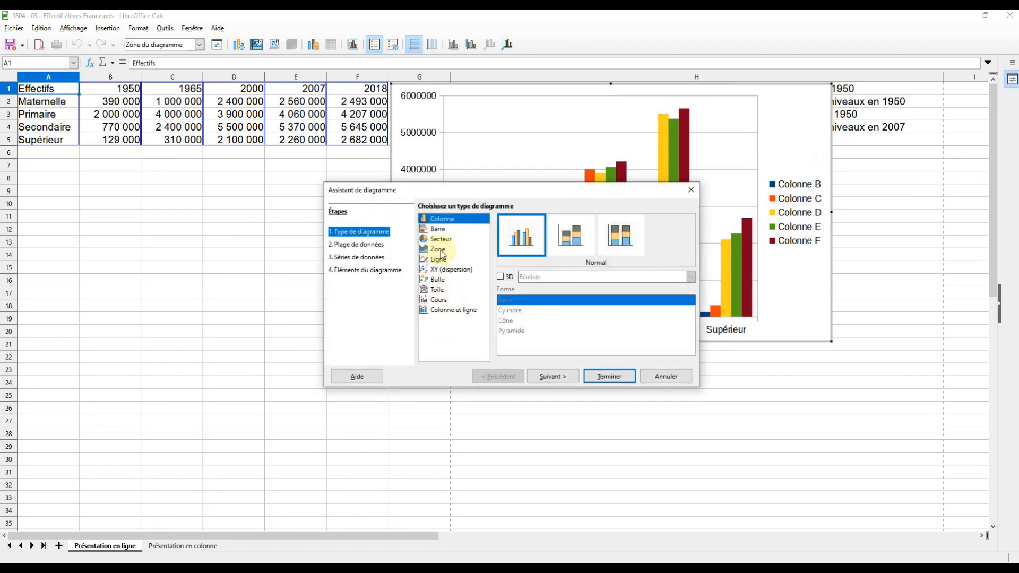
pyautogui.click(570, 237)
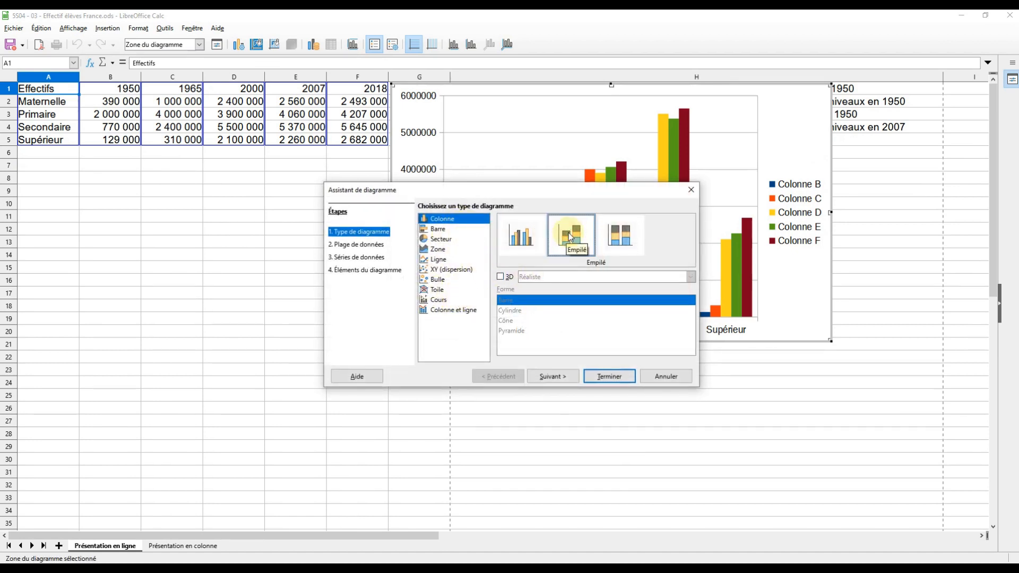
pyautogui.moveTo(565, 189); pyautogui.dragTo(224, 210)
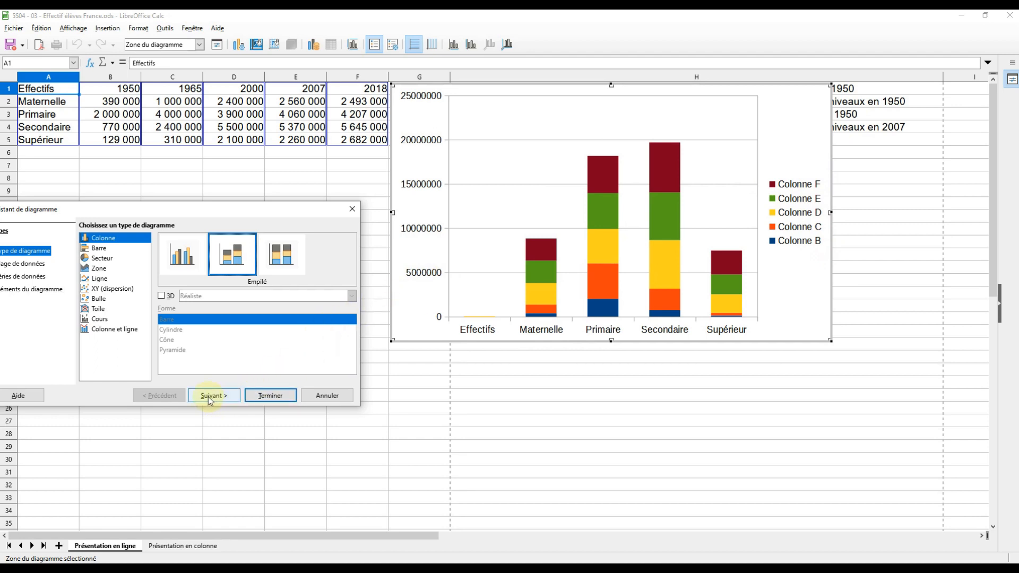
pyautogui.moveTo(183, 214); pyautogui.dragTo(210, 211)
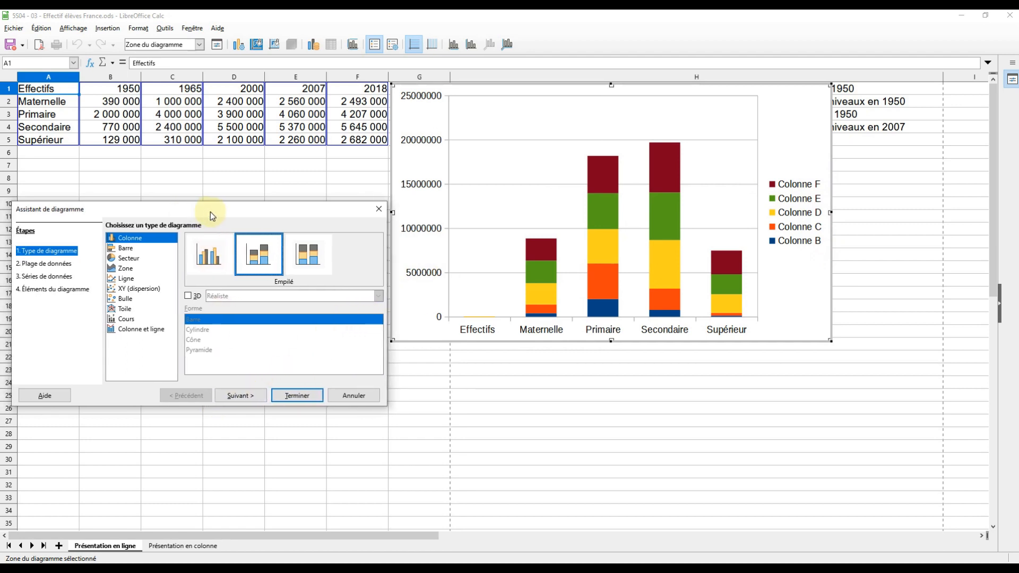
# - Put the stacked chart's data series in rows, use the first row as labels, and proceed to the individual data series
pyautogui.click(241, 396)
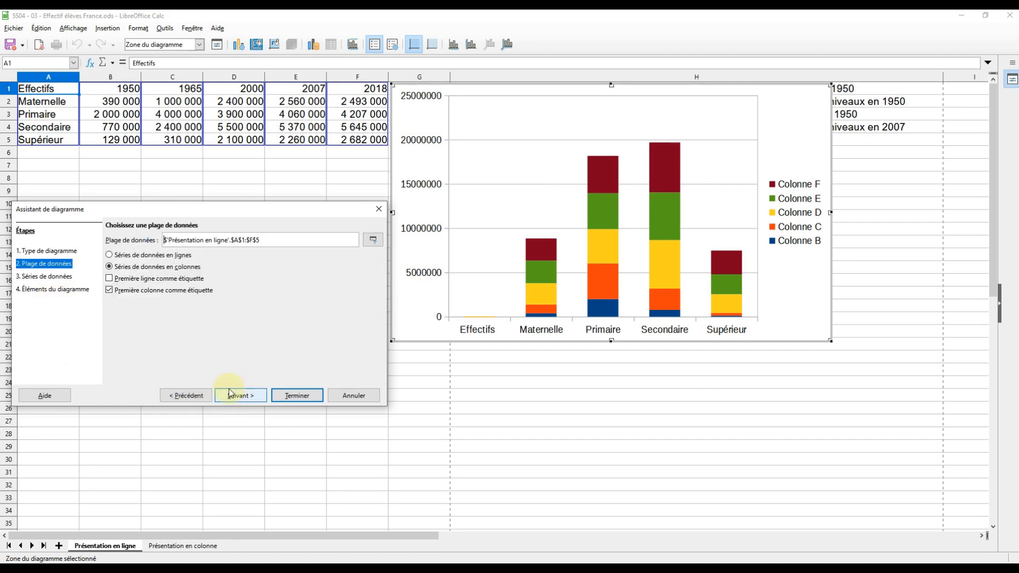
pyautogui.click(112, 255)
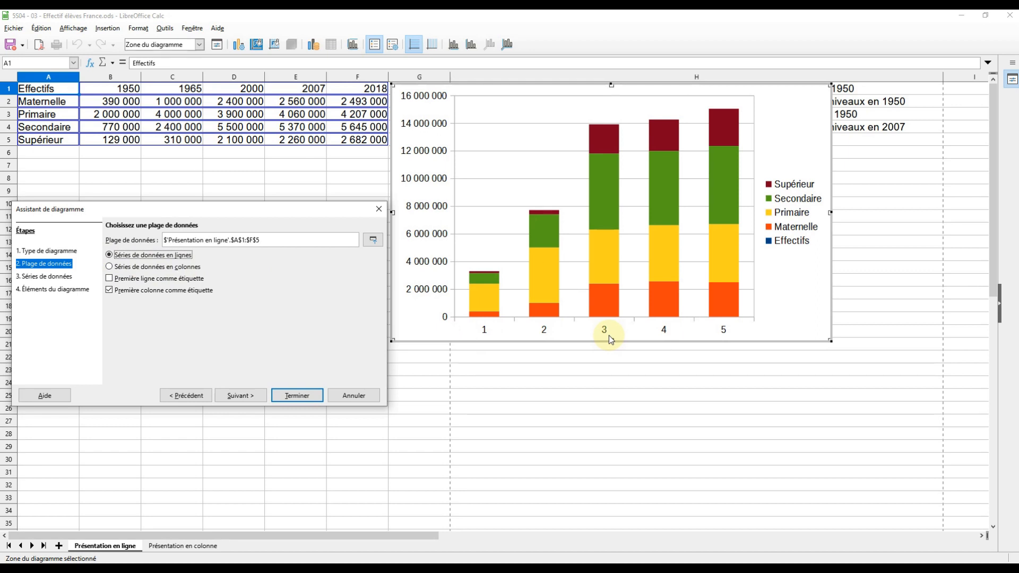
pyautogui.click(109, 279)
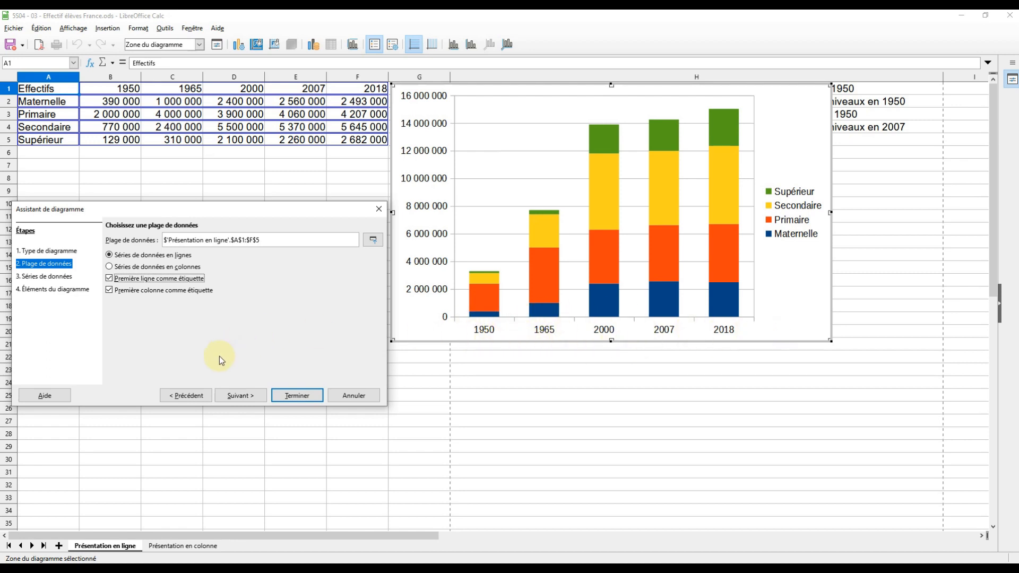
pyautogui.click(246, 395)
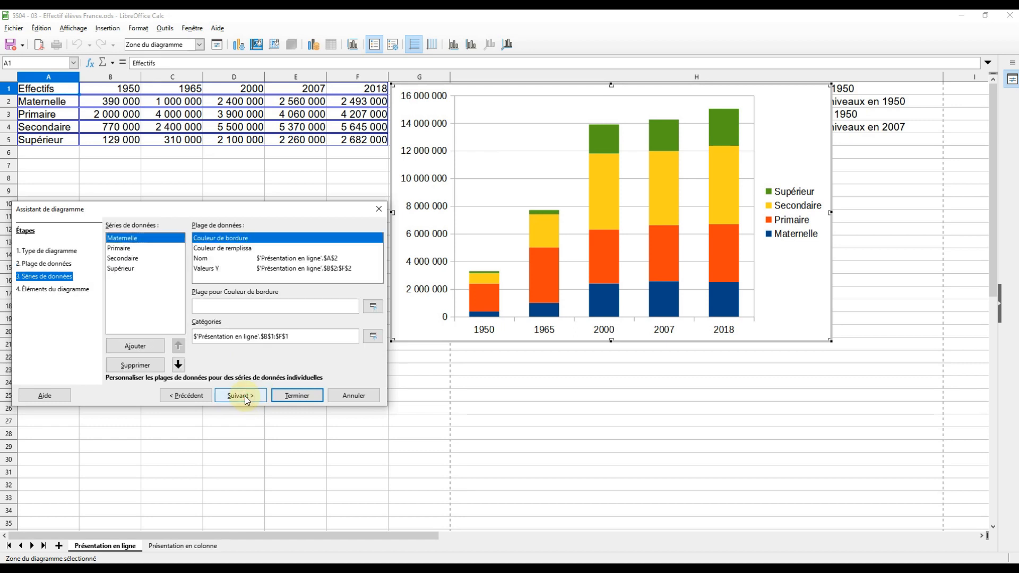
# - Finish the stacked column chart without titles and move it below the enrolment table
pyautogui.click(240, 397)
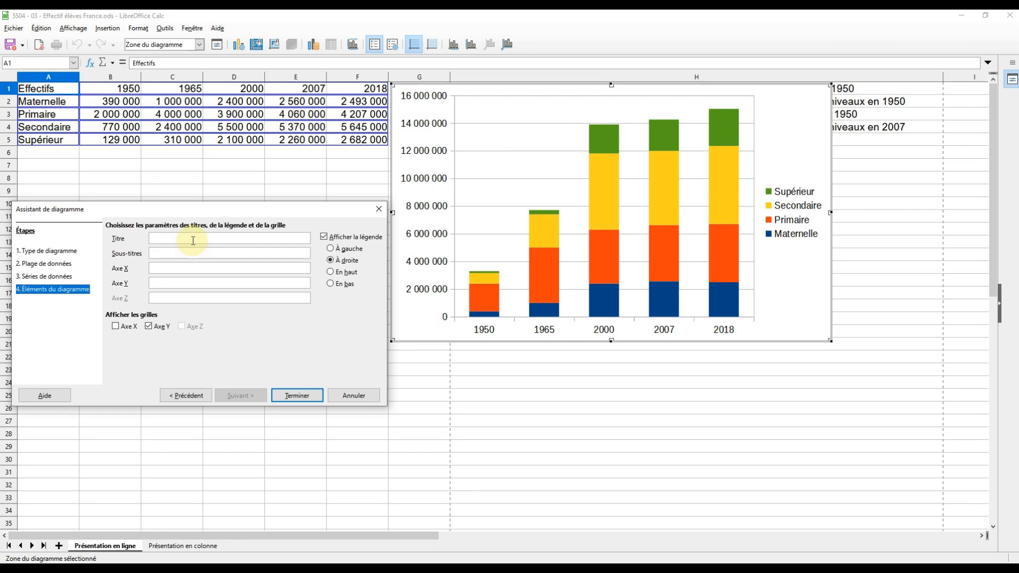
pyautogui.click(299, 396)
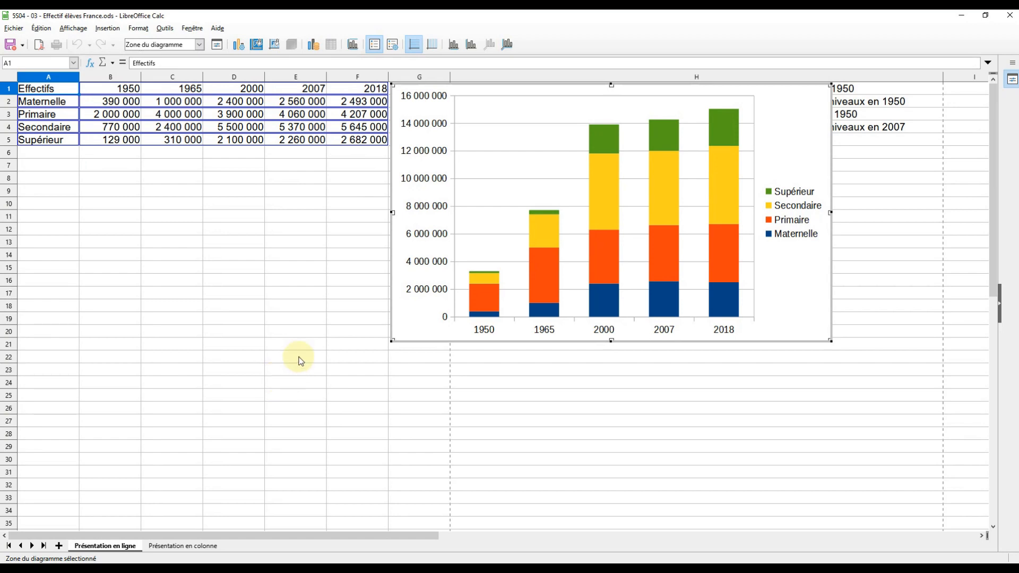
pyautogui.click(301, 308)
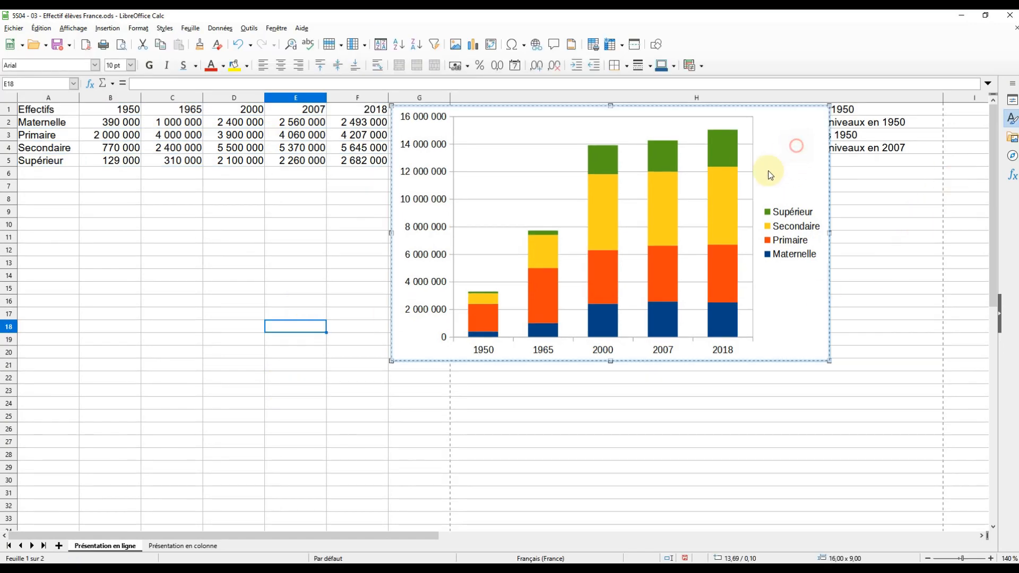
pyautogui.moveTo(796, 144); pyautogui.dragTo(527, 225)
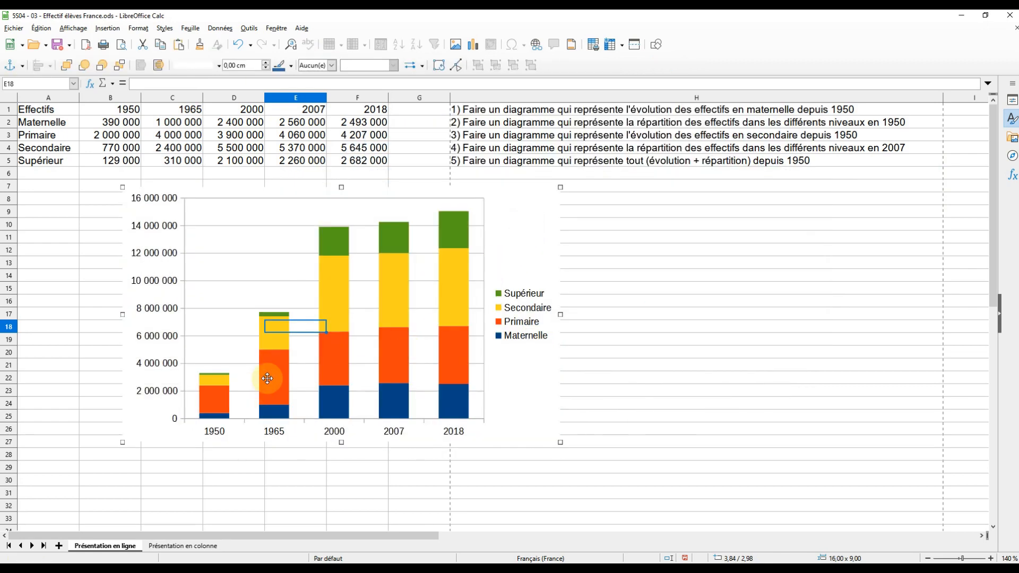
pyautogui.click(43, 112)
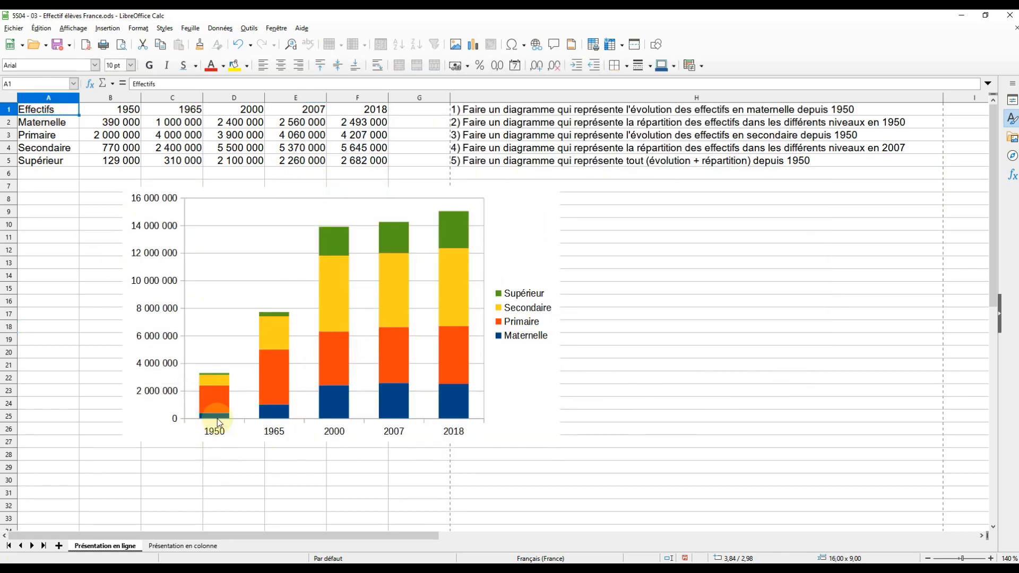
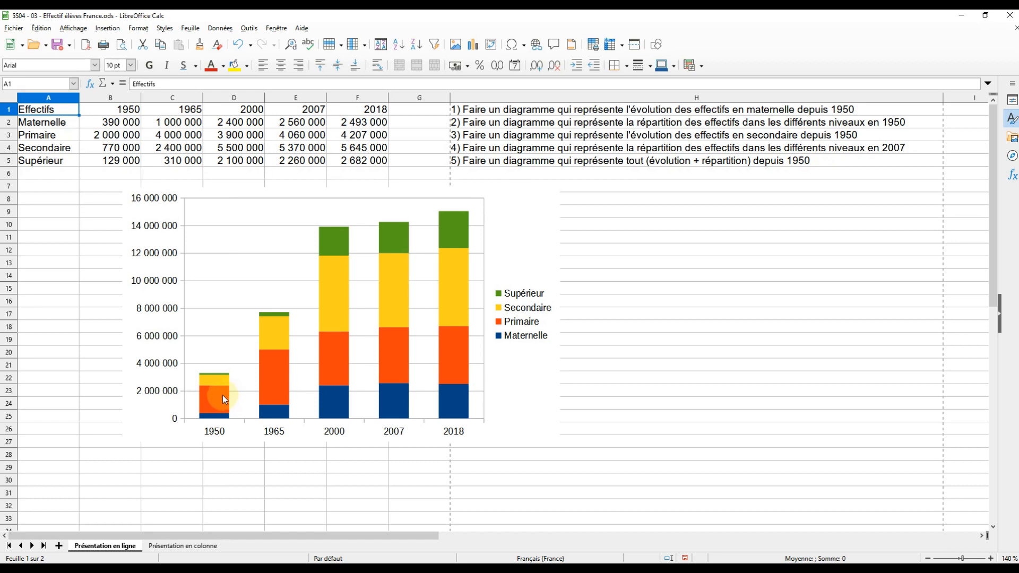
# - Set the 1950 values of Maternelle, Secondaire and Supérieur (B2, B4 and B5) to 2000000
pyautogui.click(117, 122)
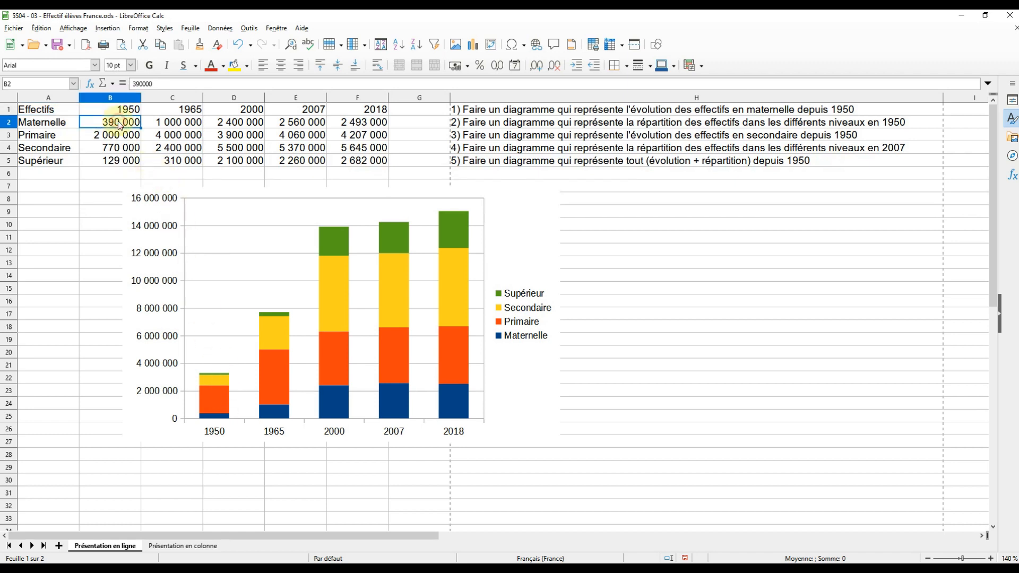
pyautogui.write('20')
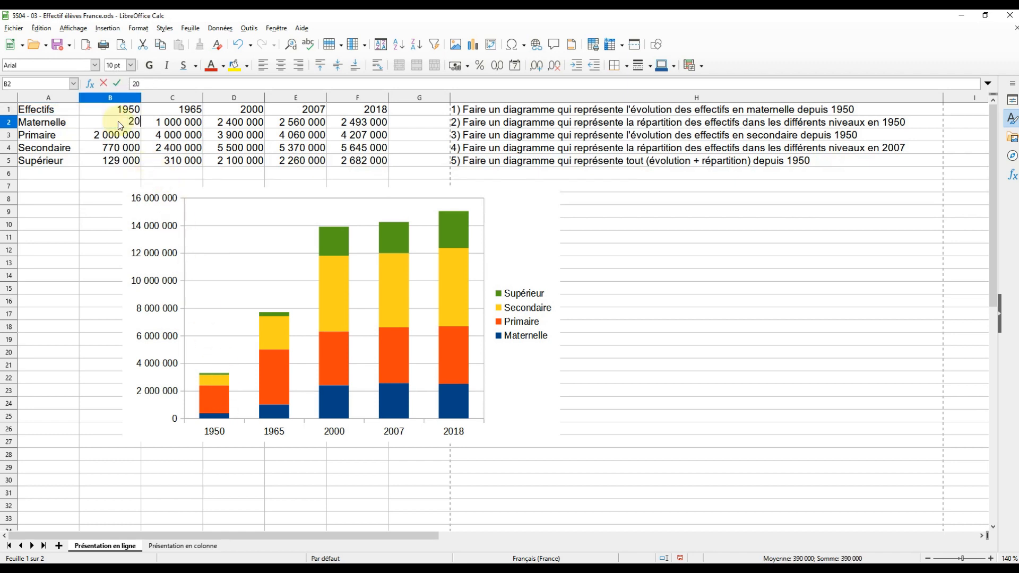
pyautogui.write('00000')
pyautogui.press('Return')
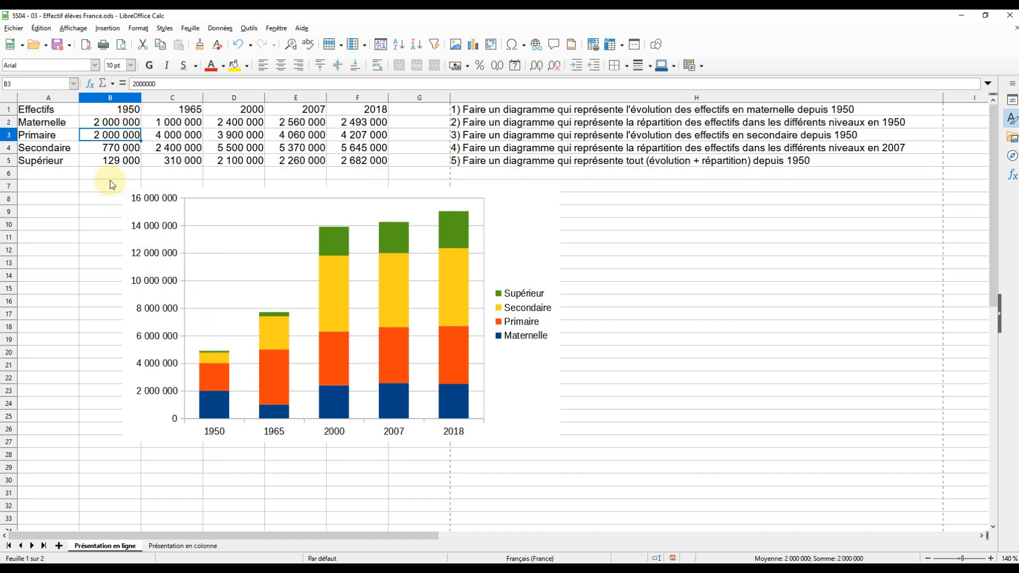
pyautogui.click(113, 151)
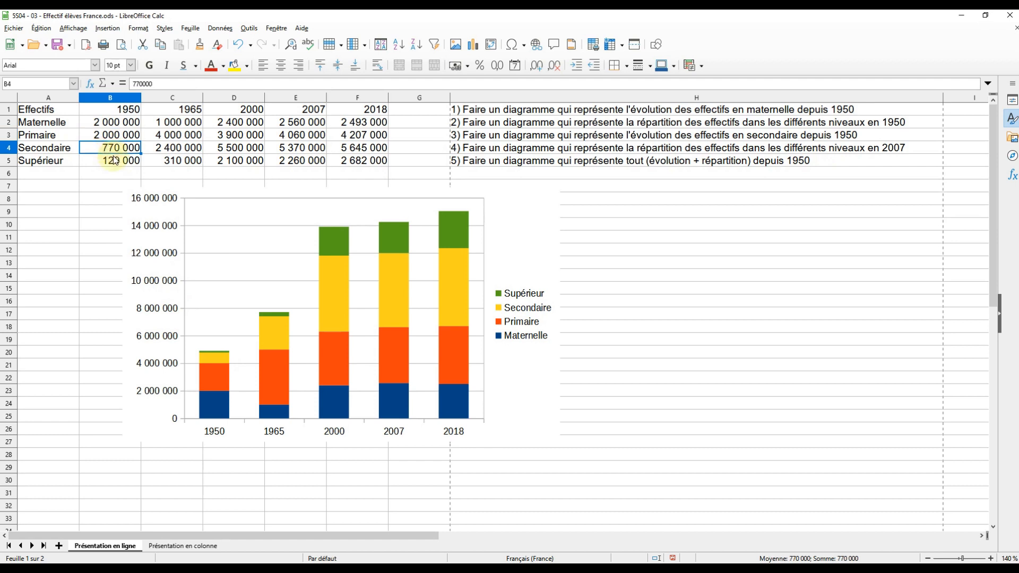
pyautogui.write('2000')
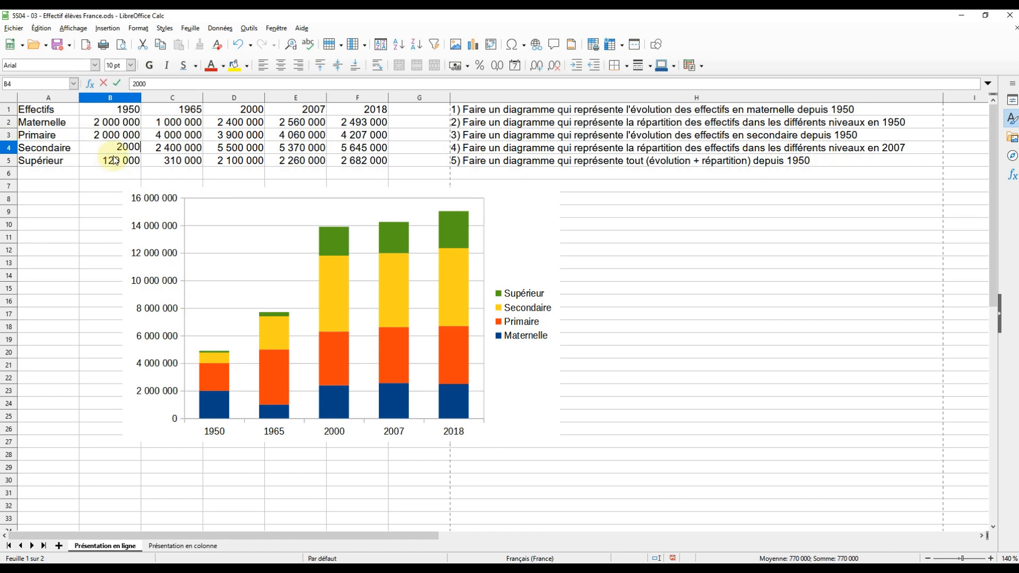
pyautogui.write('000')
pyautogui.press('Return')
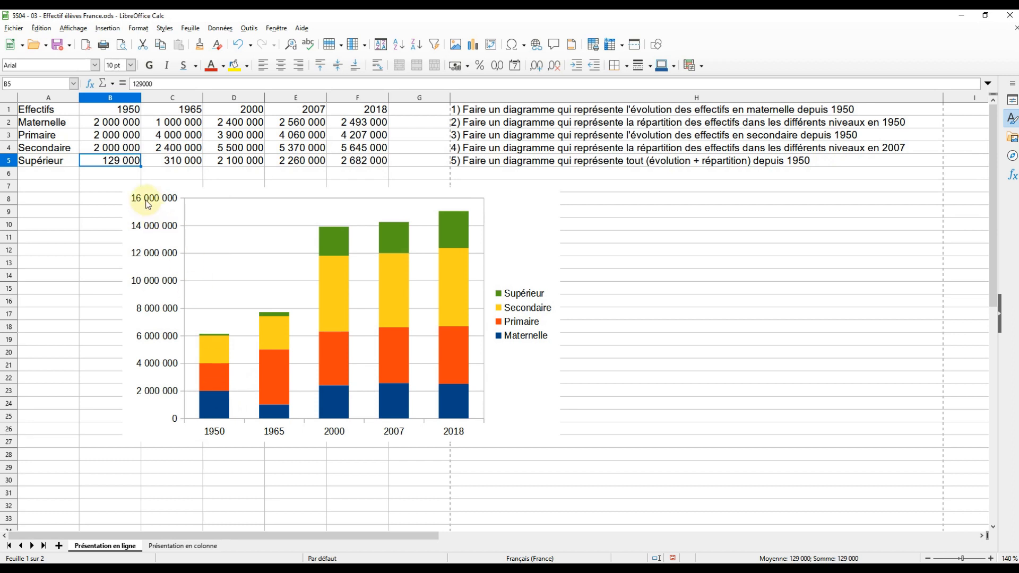
pyautogui.write('2000000')
pyautogui.press('Return')
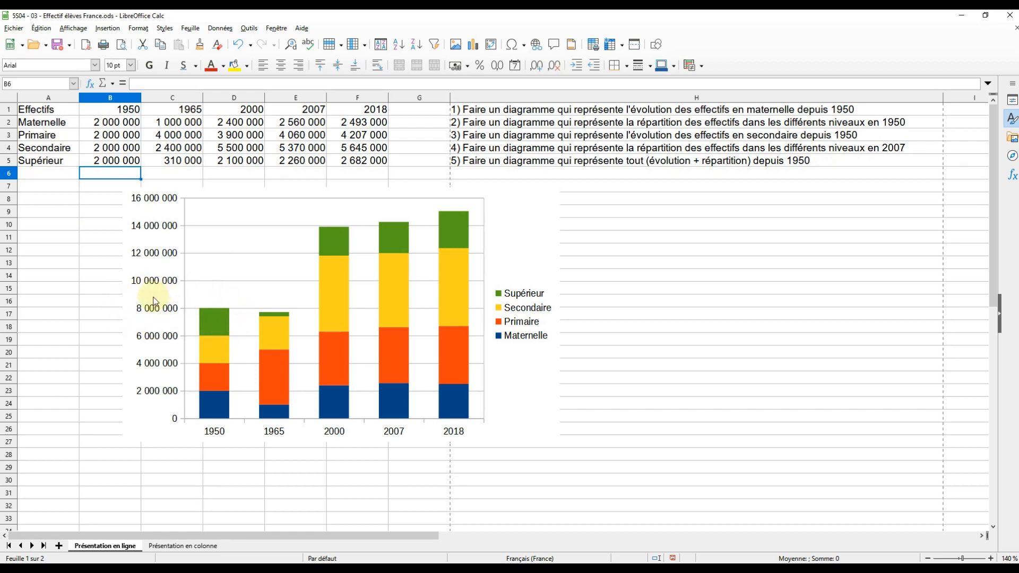
# - Undo the changes made to the 1950 enrolment values
pyautogui.hotkey('ctrl', 'z')
pyautogui.hotkey('ctrl', 'z')
pyautogui.hotkey('ctrl', 'z')
pyautogui.hotkey('ctrl', 'z')
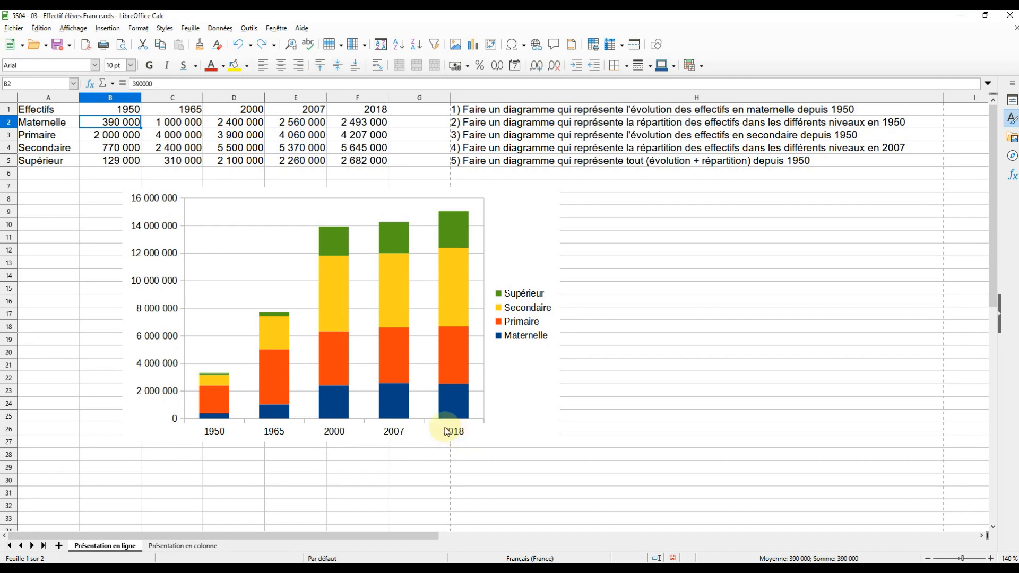
# - On the Présentation en colonne sheet, start a lines-only Ligne chart from A1:B6 with the first column as labels
pyautogui.click(163, 546)
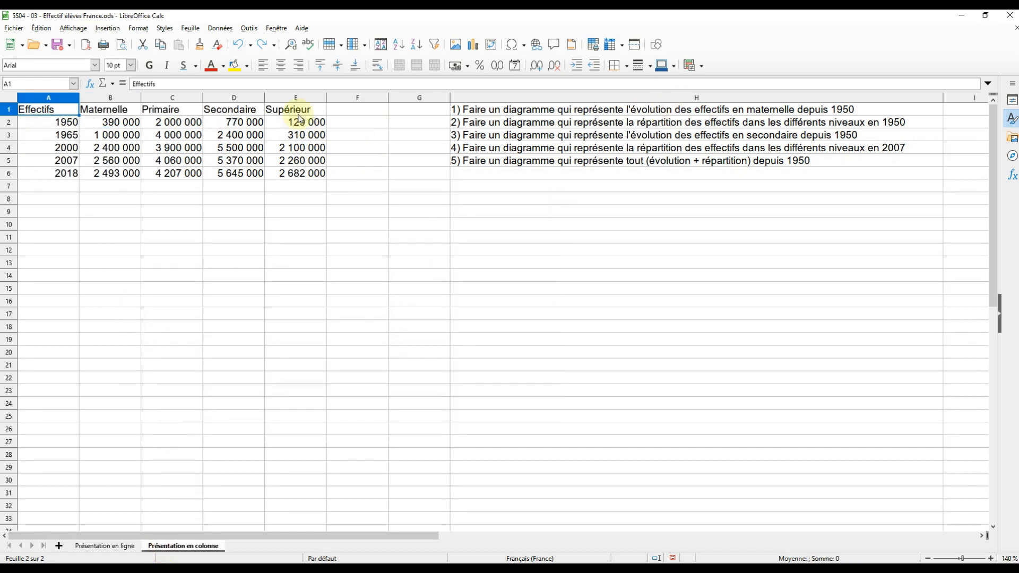
pyautogui.moveTo(53, 116); pyautogui.dragTo(97, 176)
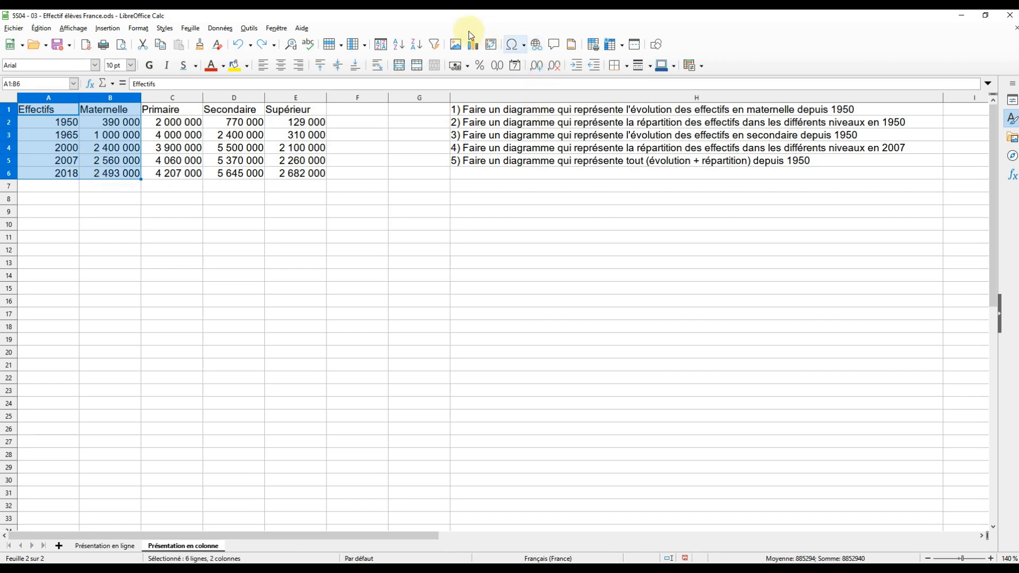
pyautogui.click(473, 44)
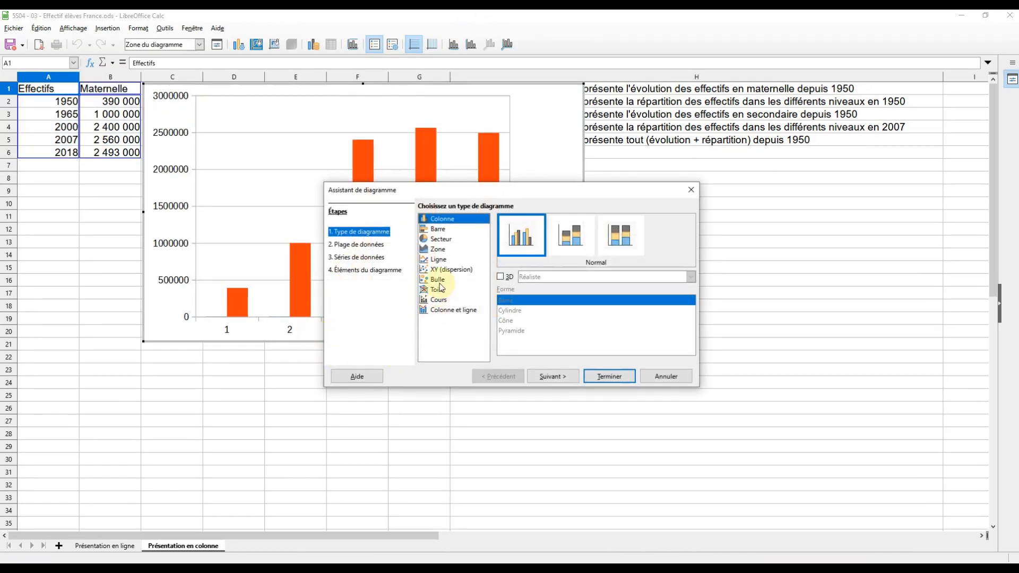
pyautogui.click(438, 259)
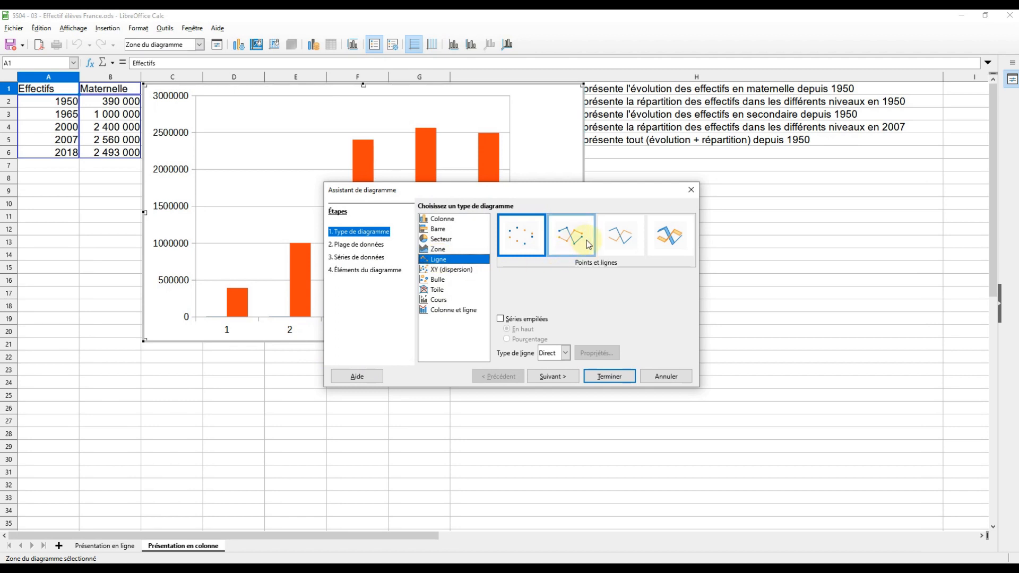
pyautogui.click(620, 235)
pyautogui.click(550, 380)
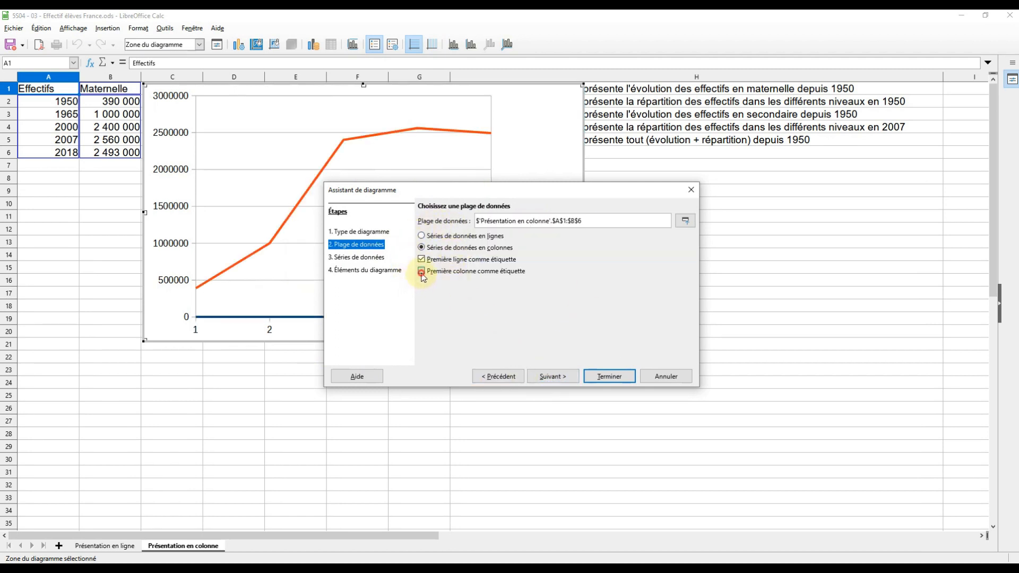
pyautogui.click(421, 272)
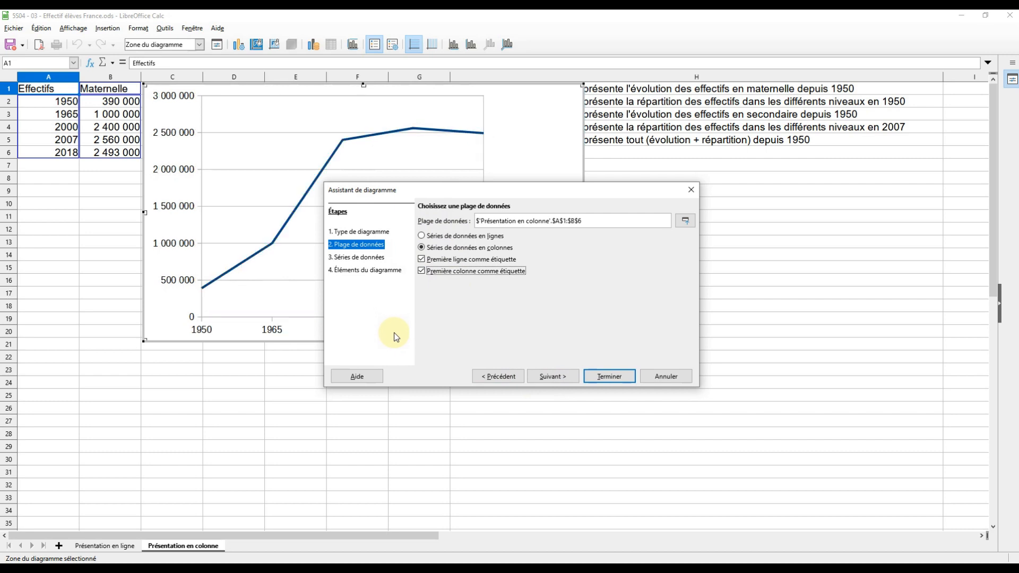
# - Title the chart "Evolution des effectifs en maternelle", name the X axis "Années" and the Y axis "Nombre d'élèves", and finish it
pyautogui.click(564, 379)
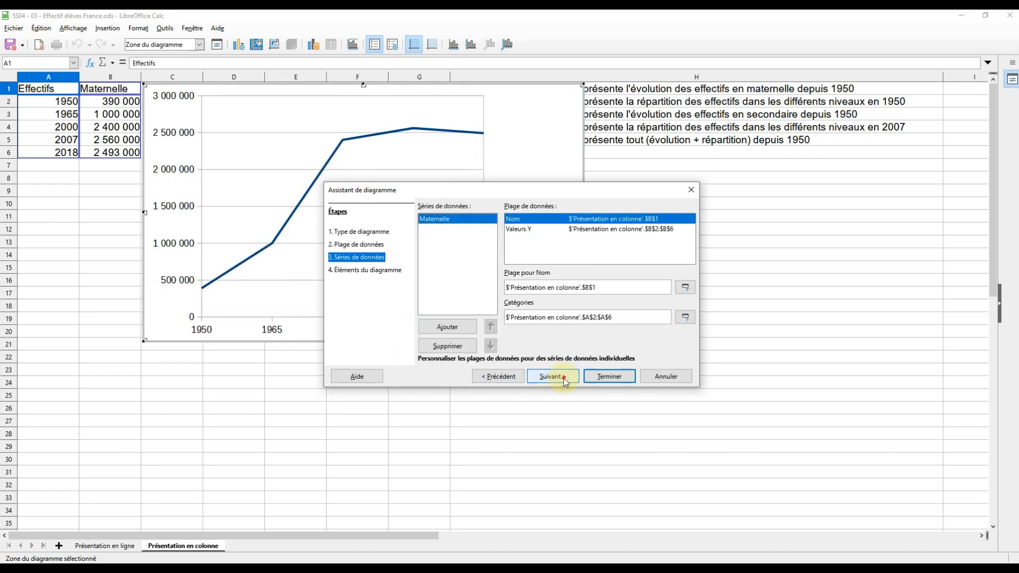
pyautogui.click(564, 378)
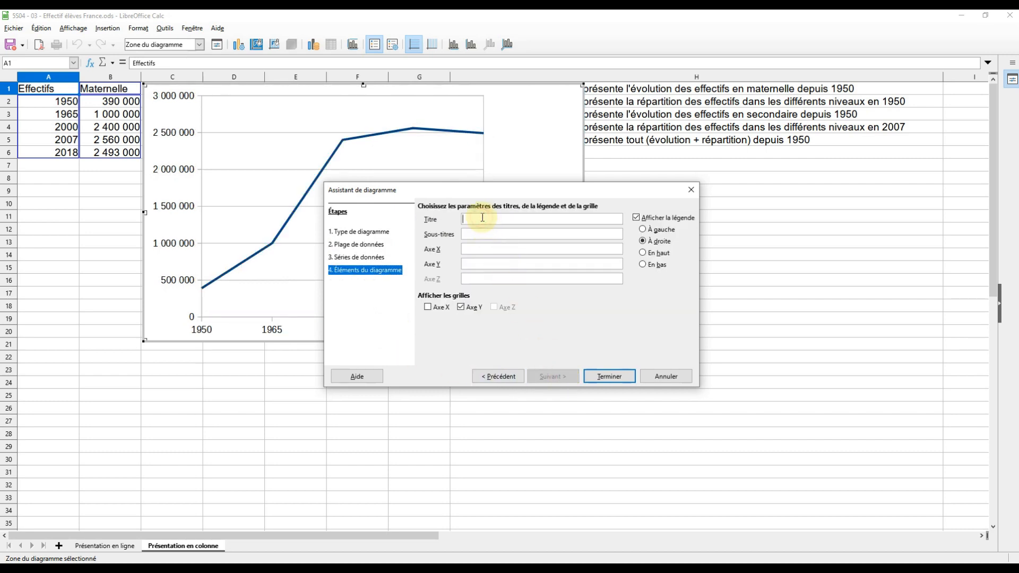
pyautogui.click(482, 218)
pyautogui.write('Evolution des effectifs en maternelle')
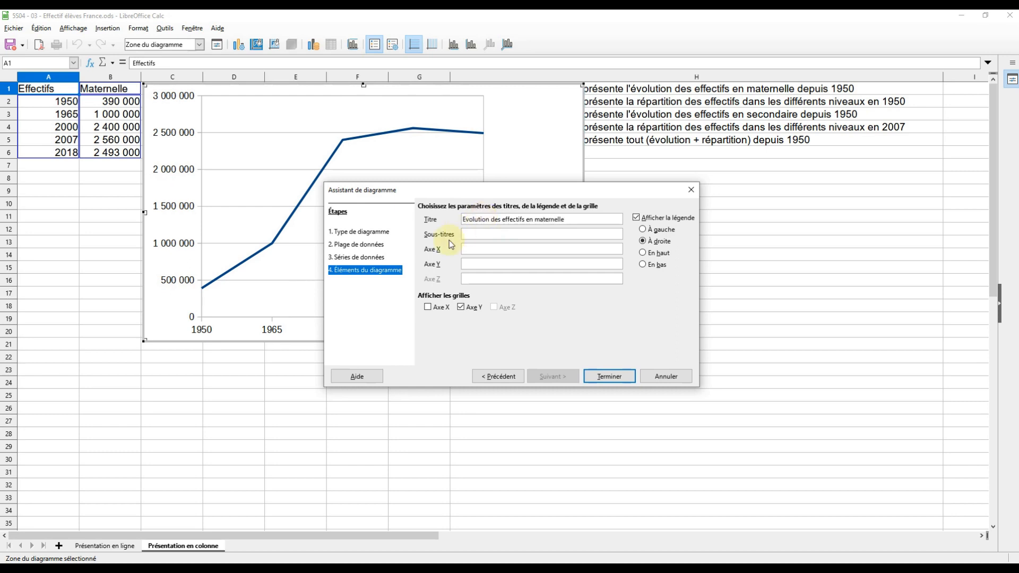
pyautogui.click(470, 249)
pyautogui.write('Ann')
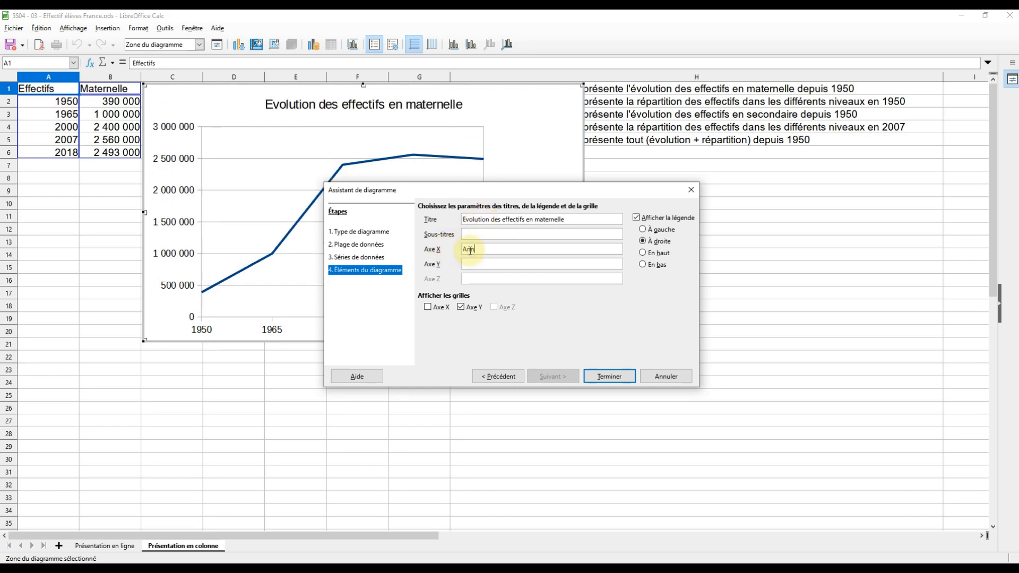
pyautogui.write('ées')
pyautogui.click(474, 263)
pyautogui.write('No')
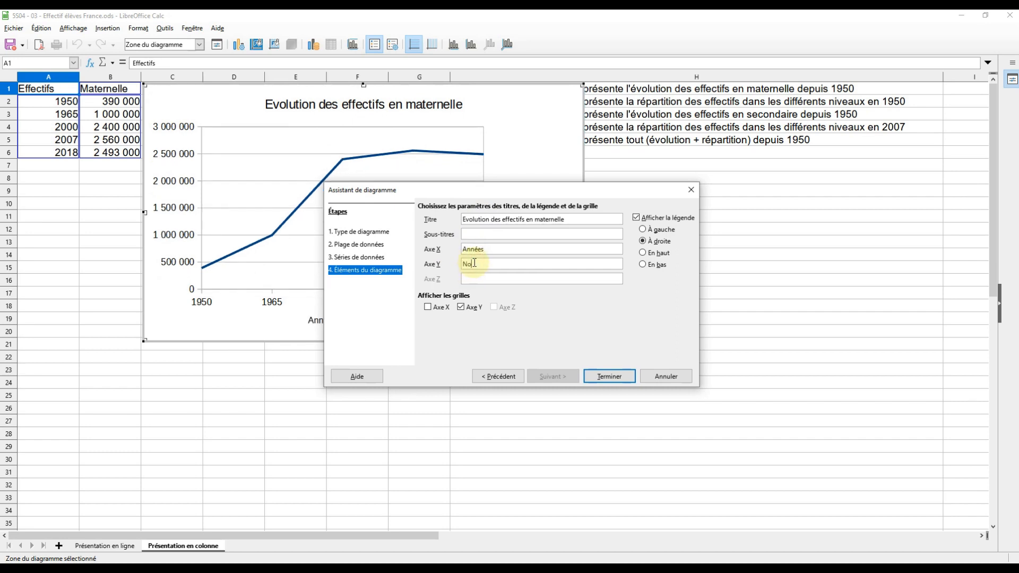
pyautogui.write("mbre d'élèves")
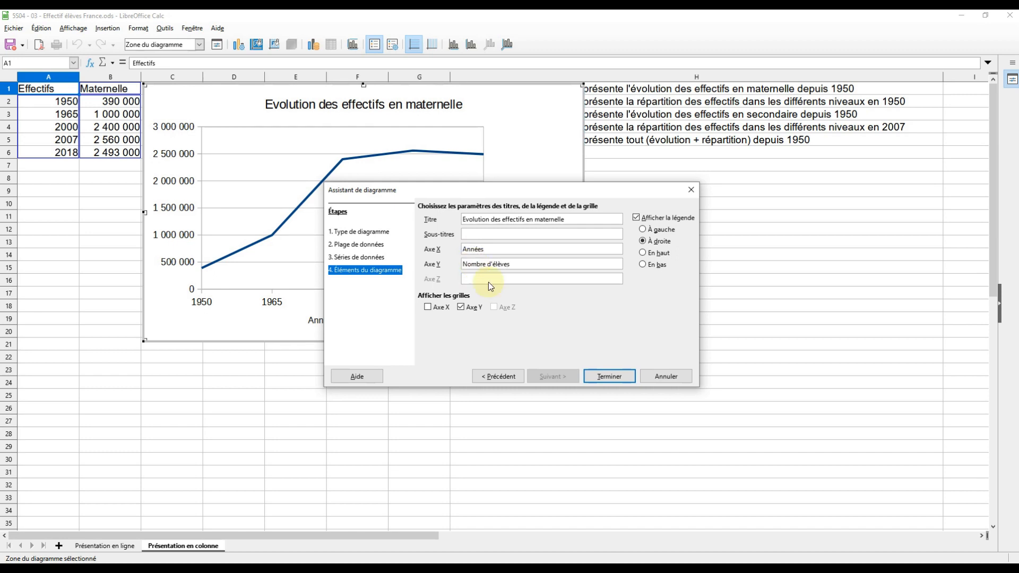
pyautogui.click(605, 376)
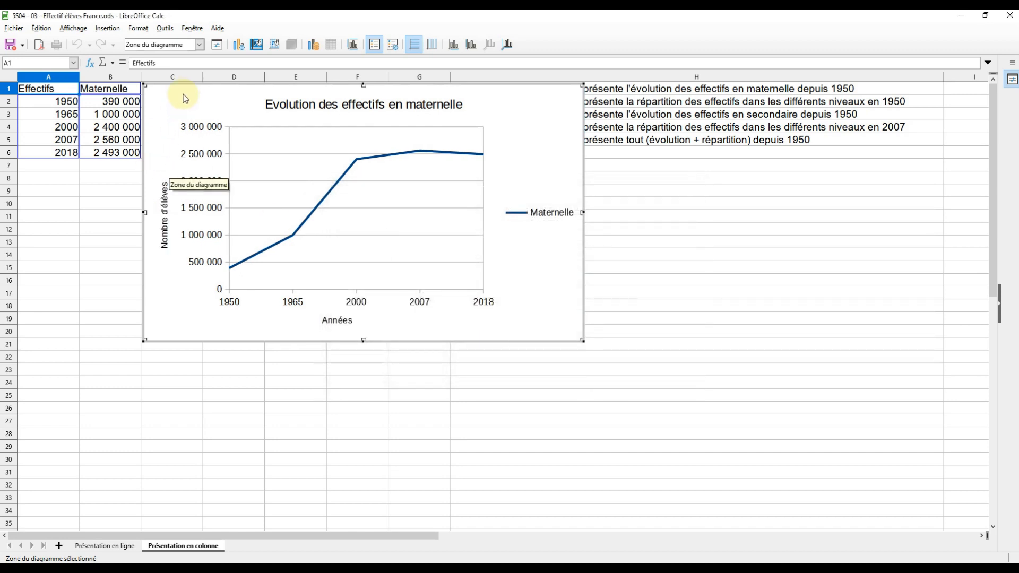
# - Move the Maternelle line chart below the enrolment table
pyautogui.click(677, 358)
pyautogui.click(513, 153)
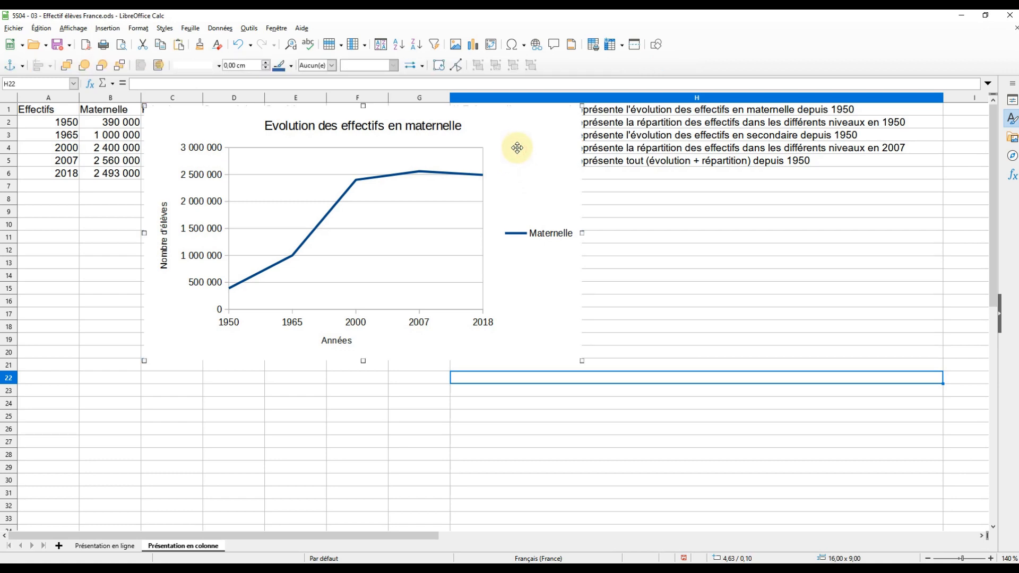
pyautogui.moveTo(519, 145)
pyautogui.mouseDown()
pyautogui.moveTo(485, 211)
pyautogui.moveTo(401, 275)
pyautogui.mouseUp()
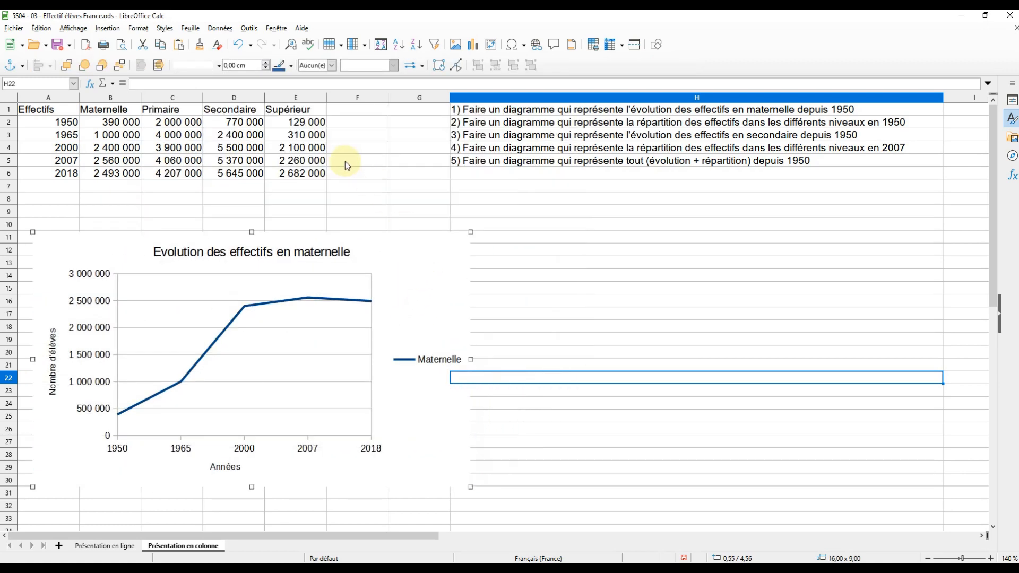
# - Start a normal Secteur chart from A1:E2 with the first column as labels, and proceed to the individual data series
pyautogui.click(471, 127)
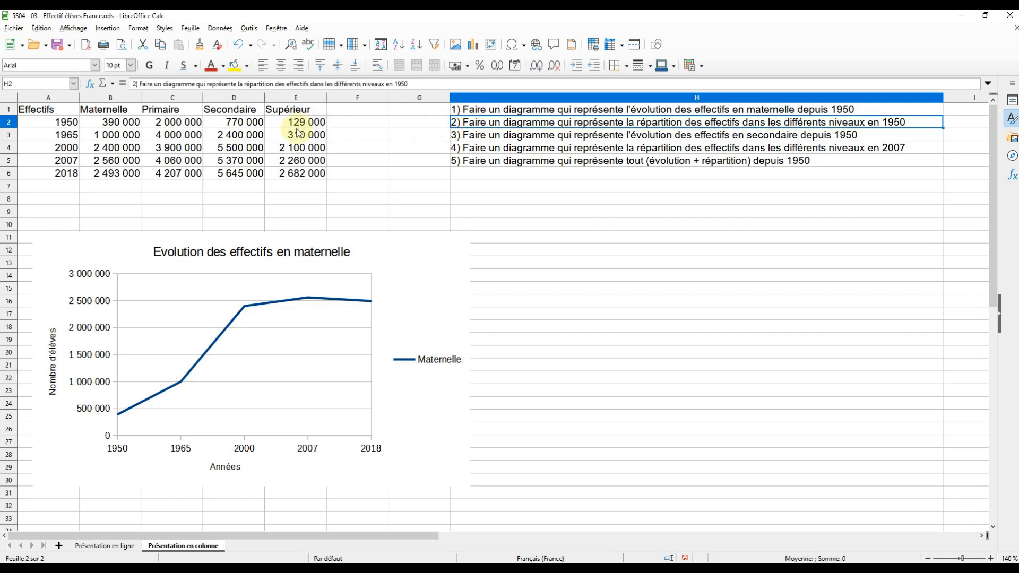
pyautogui.moveTo(53, 111); pyautogui.dragTo(306, 126)
pyautogui.click(470, 46)
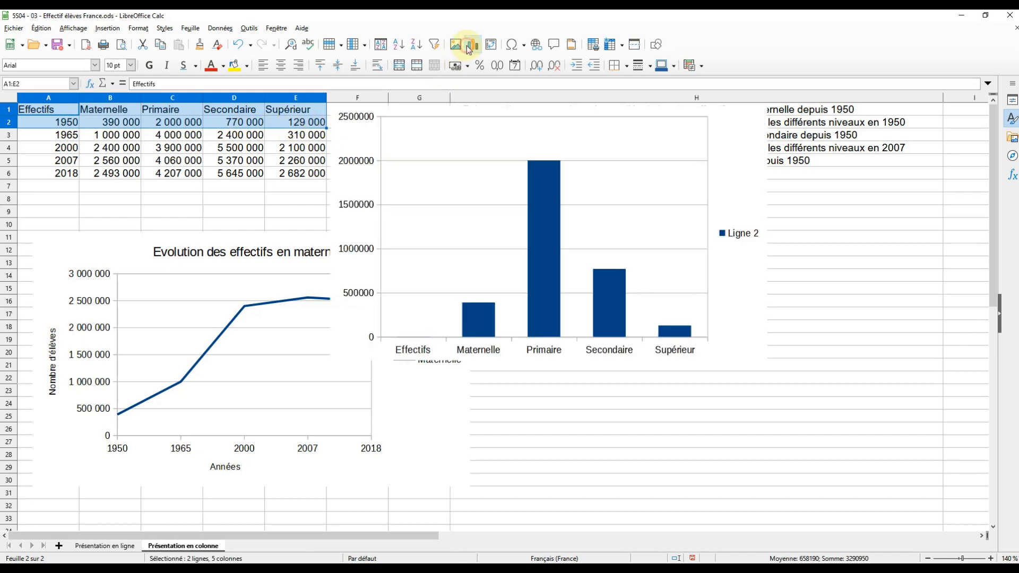
pyautogui.click(442, 239)
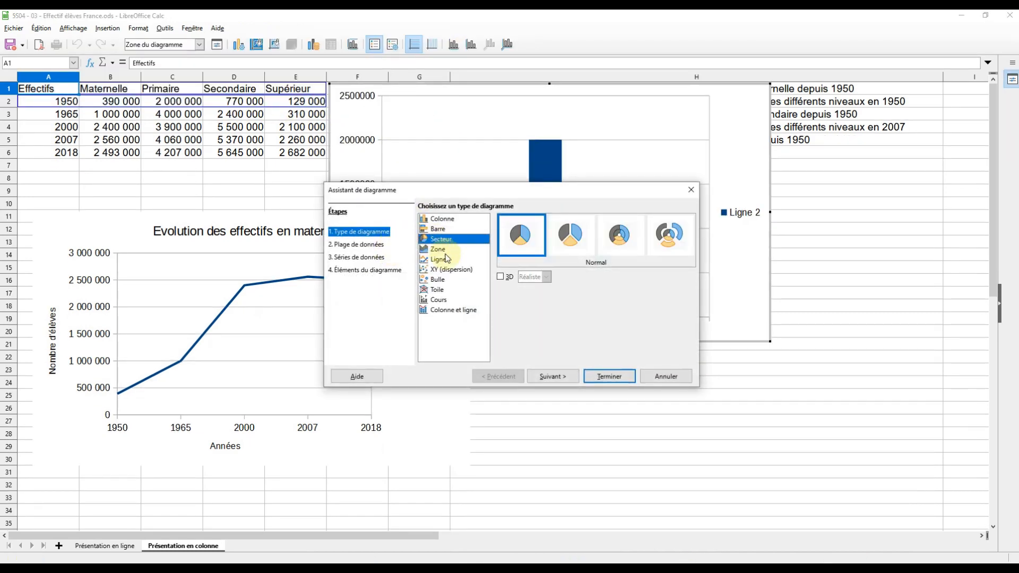
pyautogui.click(549, 377)
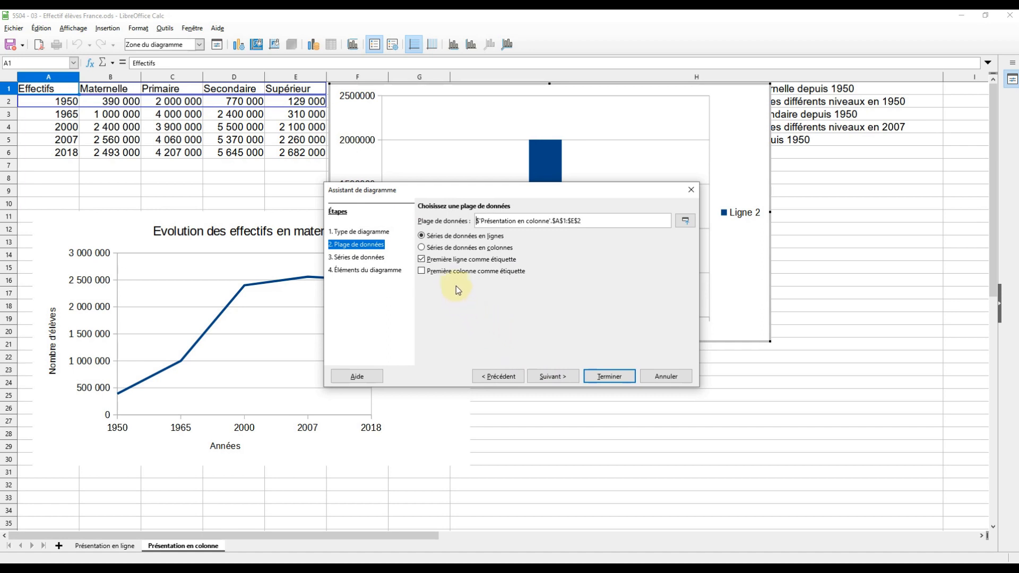
pyautogui.moveTo(434, 189); pyautogui.dragTo(565, 238)
pyautogui.click(567, 319)
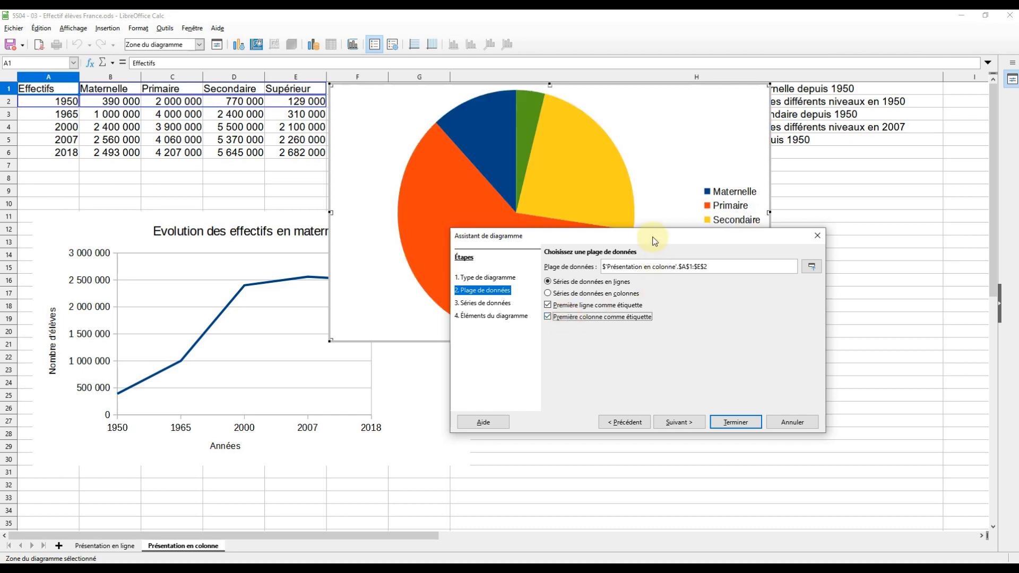
pyautogui.moveTo(655, 242); pyautogui.dragTo(633, 293)
pyautogui.click(652, 472)
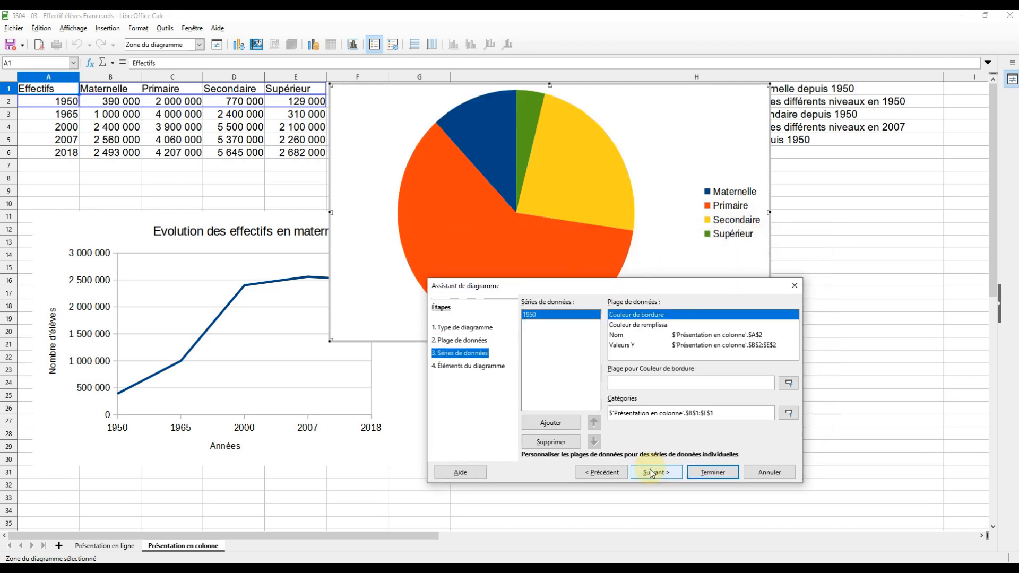
# - Title the pie chart "Répartition dans les niveaux scolaires", subtitle it "En 1950", and finish it
pyautogui.click(652, 472)
pyautogui.click(590, 316)
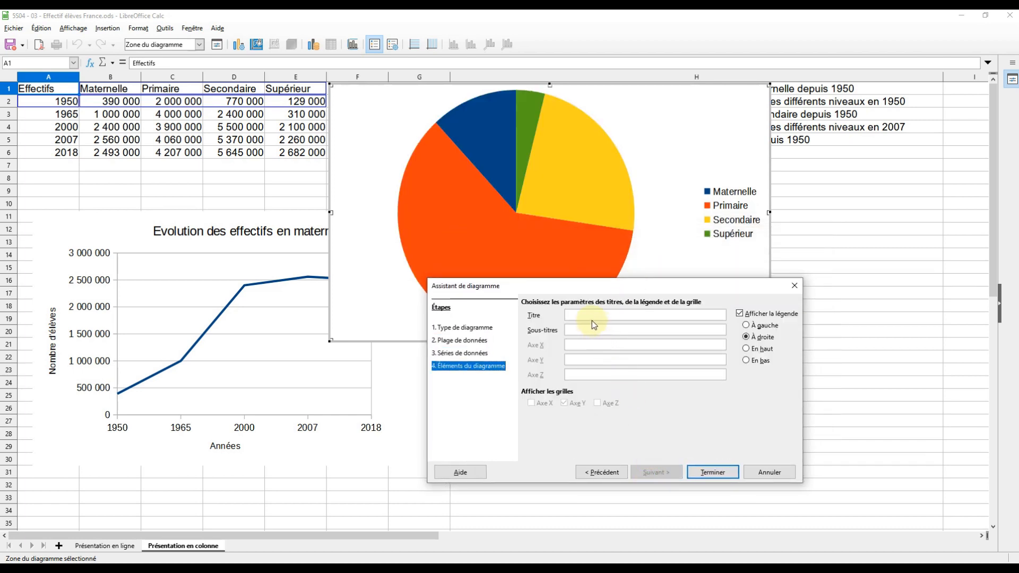
pyautogui.write('Répartition dans les niveaux scol')
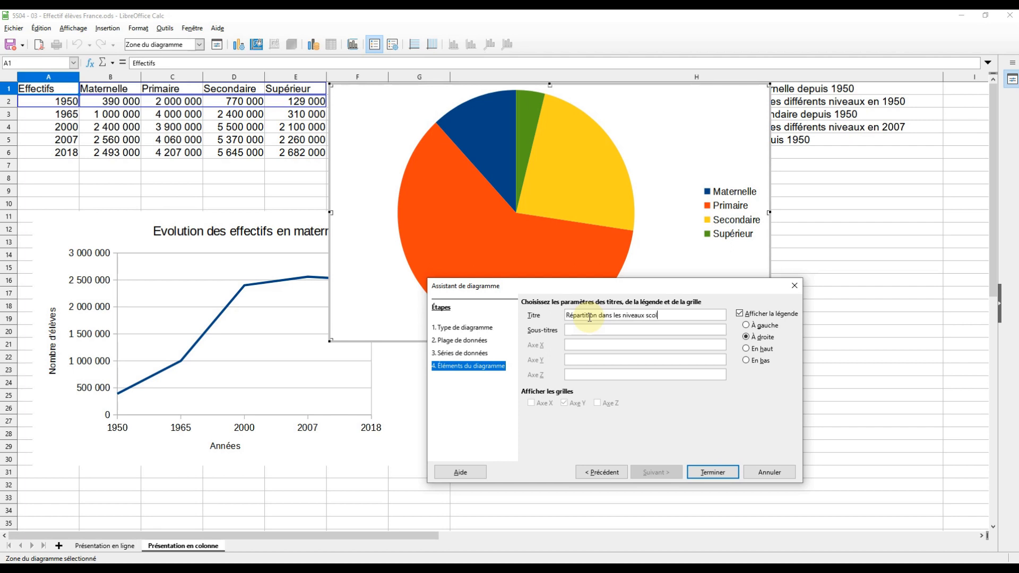
pyautogui.write('aires')
pyautogui.click(589, 331)
pyautogui.write('En')
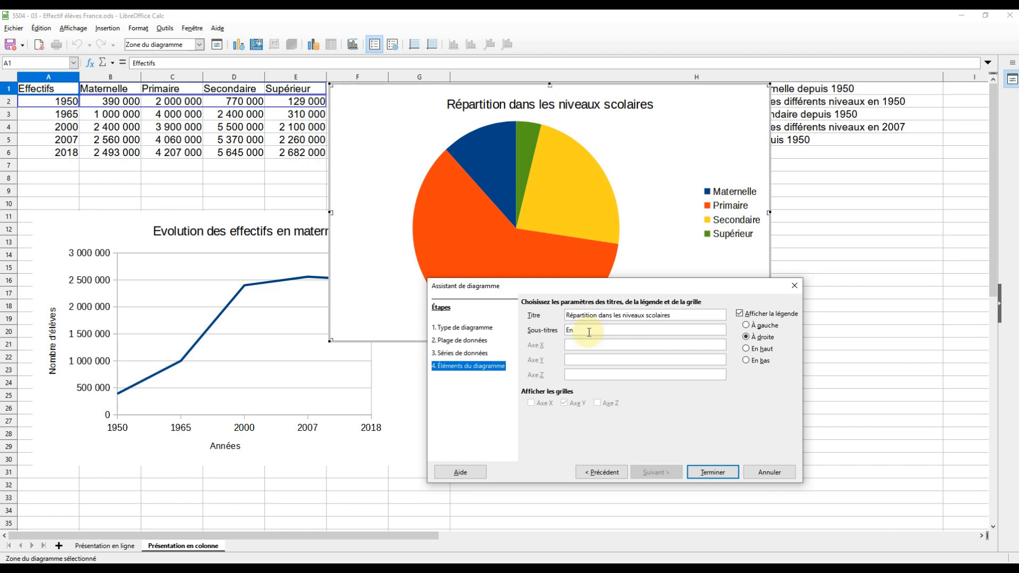
pyautogui.write(' 1950')
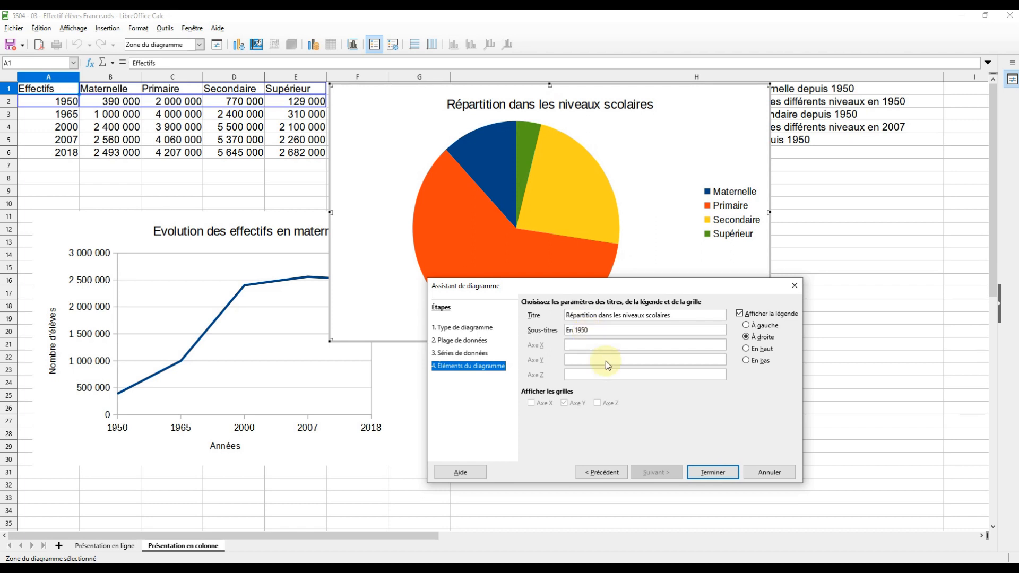
pyautogui.click(711, 471)
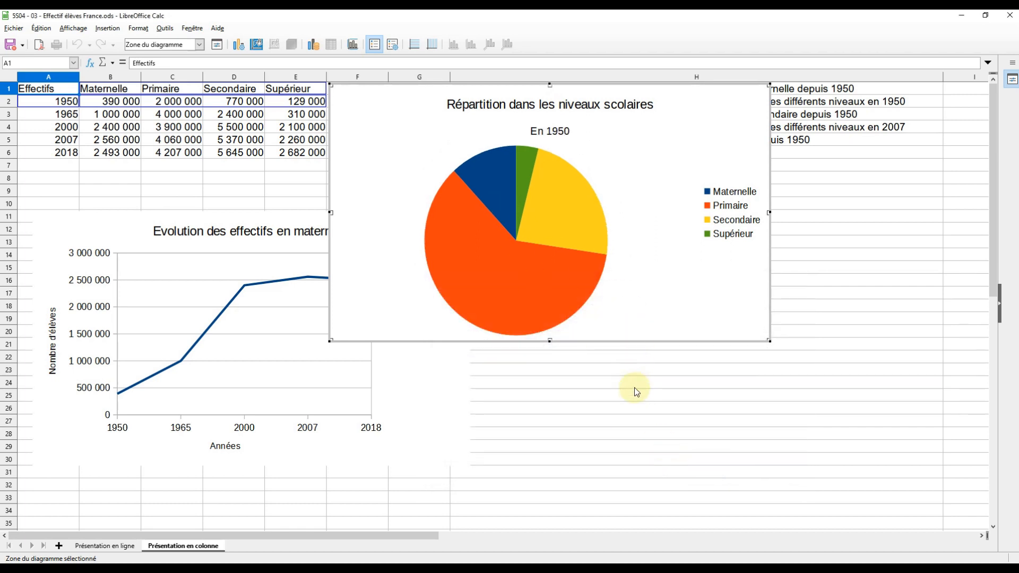
# - Move the 1950 pie chart below the Maternelle line chart
pyautogui.click(634, 393)
pyautogui.moveTo(402, 143); pyautogui.dragTo(110, 393)
pyautogui.scroll(4, 380, 277)
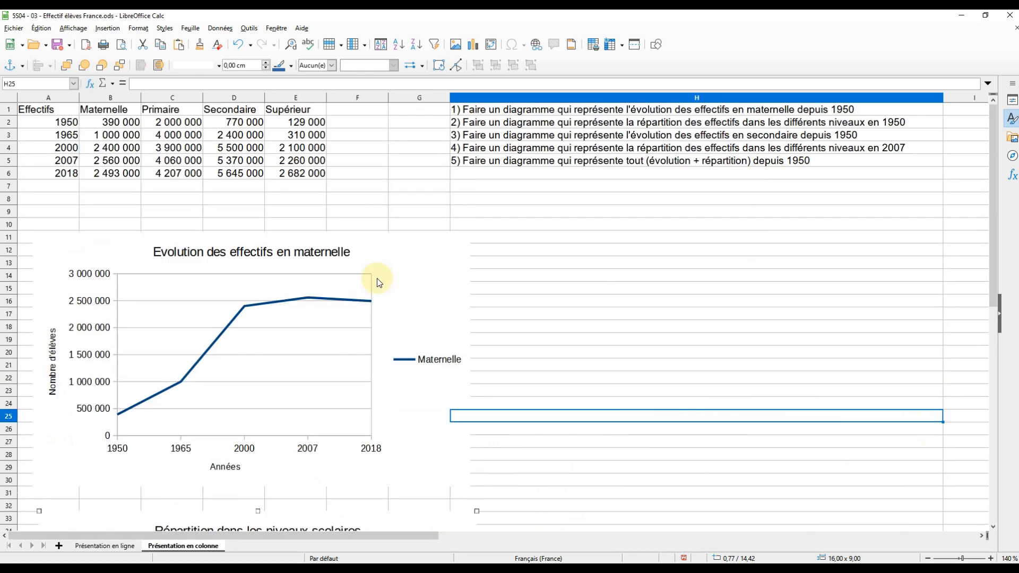
# - Create a lines-only Ligne chart from A1:A6 and D1:D6, using the first column as labels
pyautogui.click(479, 136)
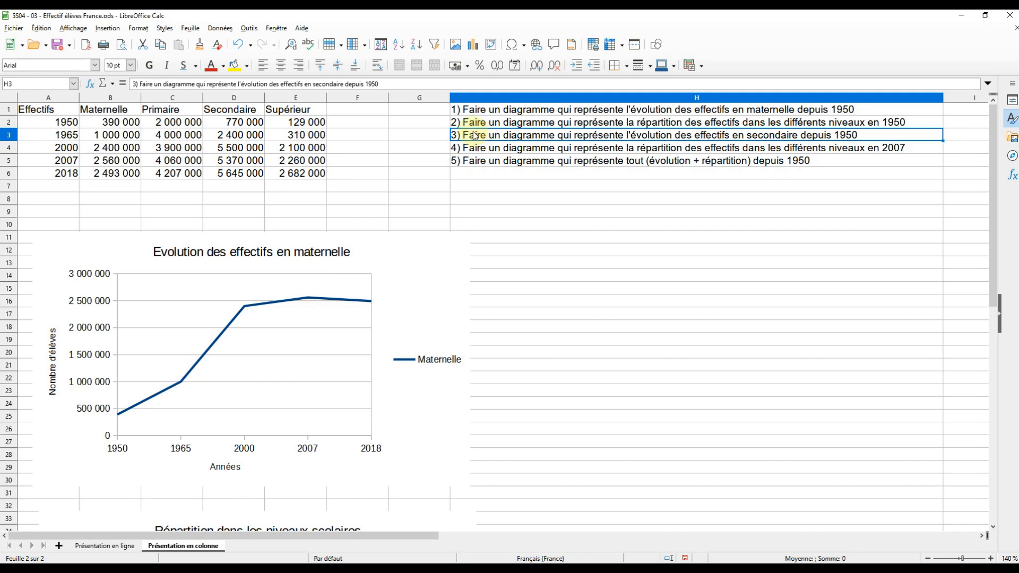
pyautogui.moveTo(59, 109); pyautogui.dragTo(59, 175)
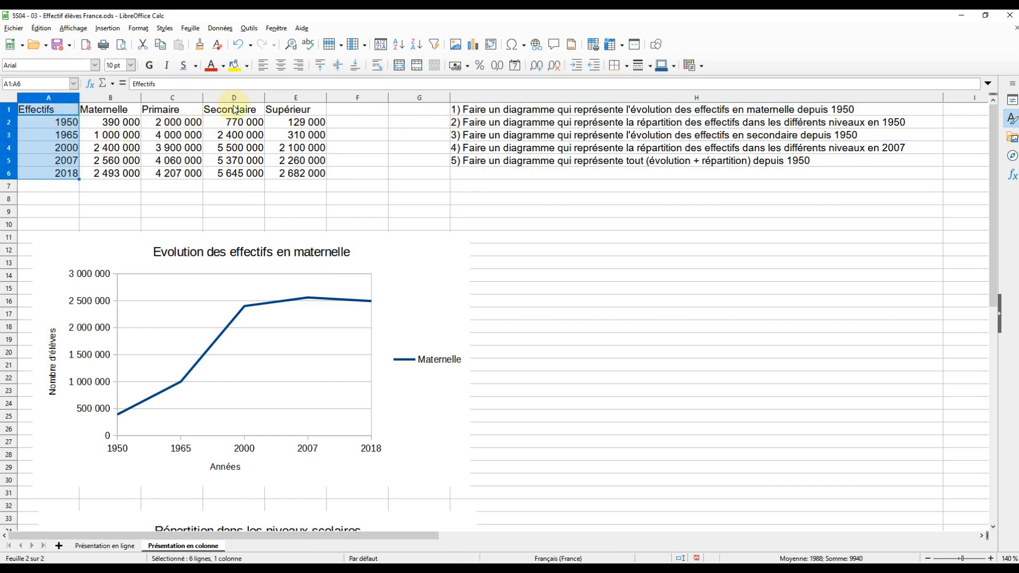
pyautogui.moveTo(235, 110); pyautogui.dragTo(228, 175)
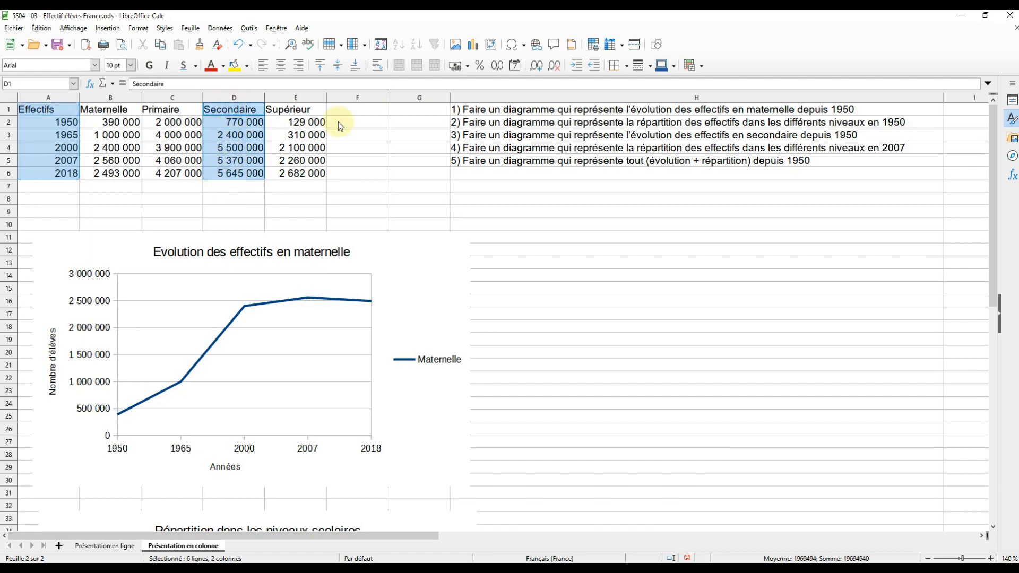
pyautogui.click(472, 44)
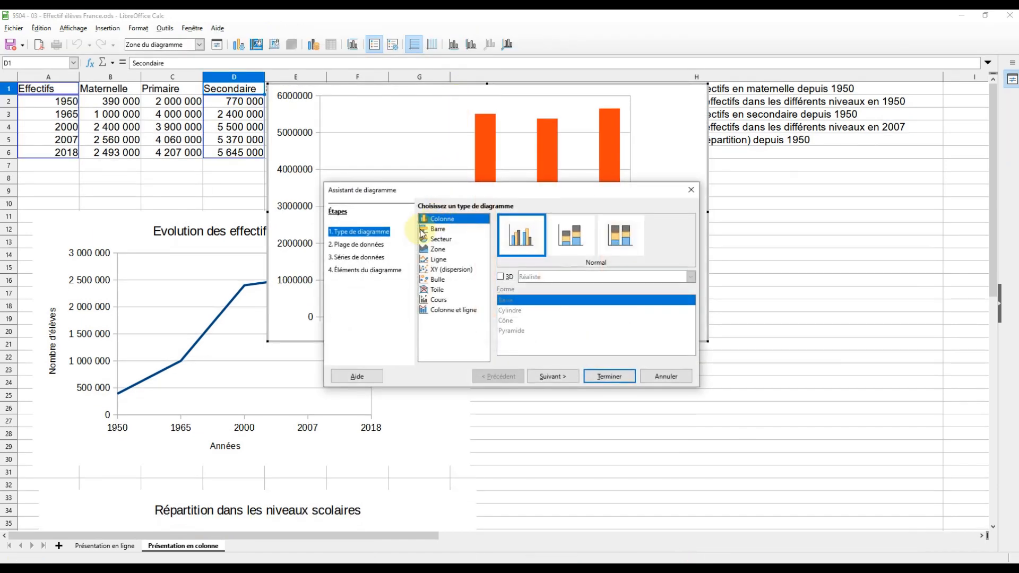
pyautogui.click(438, 259)
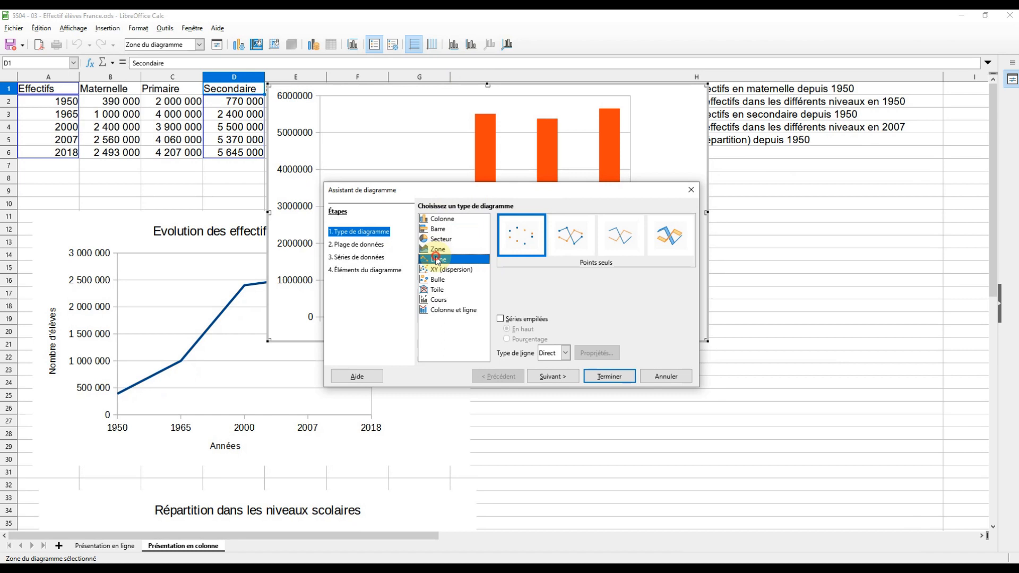
pyautogui.click(622, 240)
pyautogui.click(552, 377)
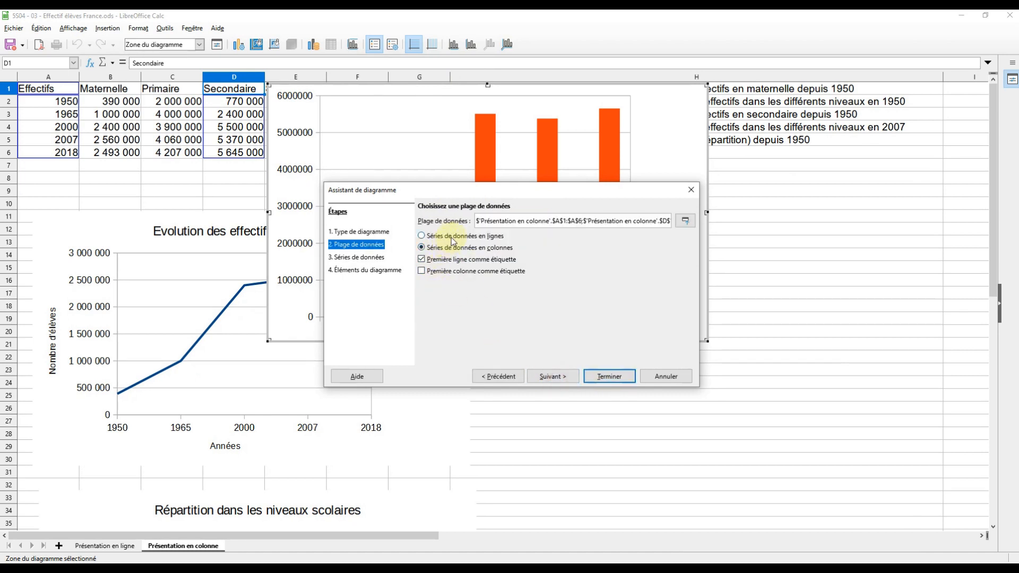
pyautogui.click(435, 271)
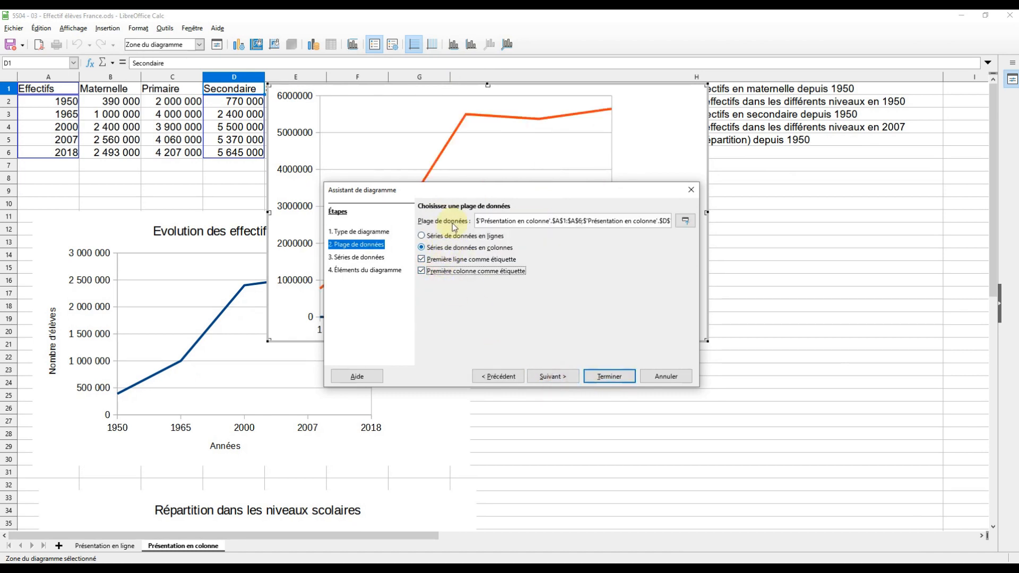
pyautogui.moveTo(465, 193); pyautogui.dragTo(555, 305)
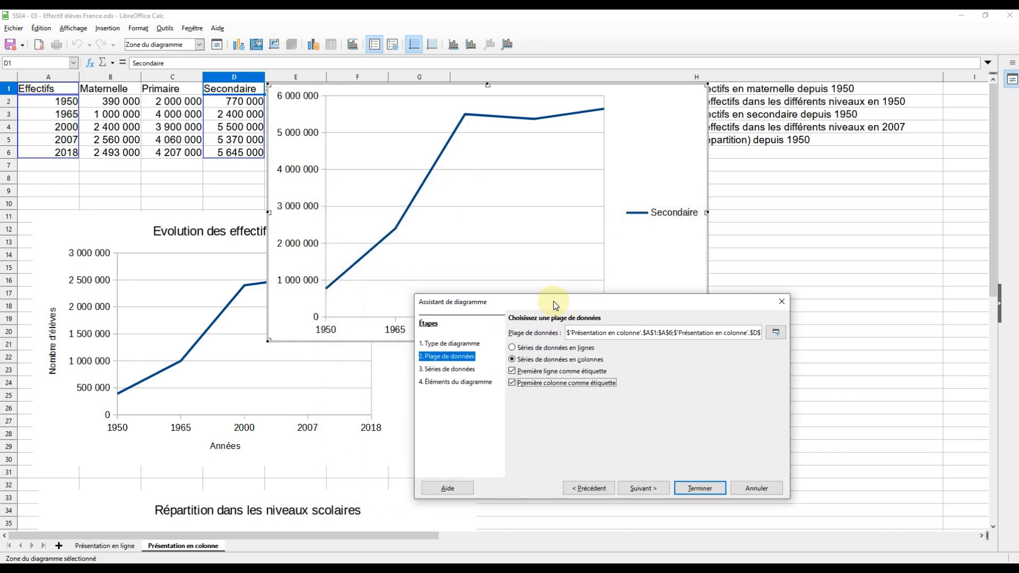
pyautogui.click(638, 494)
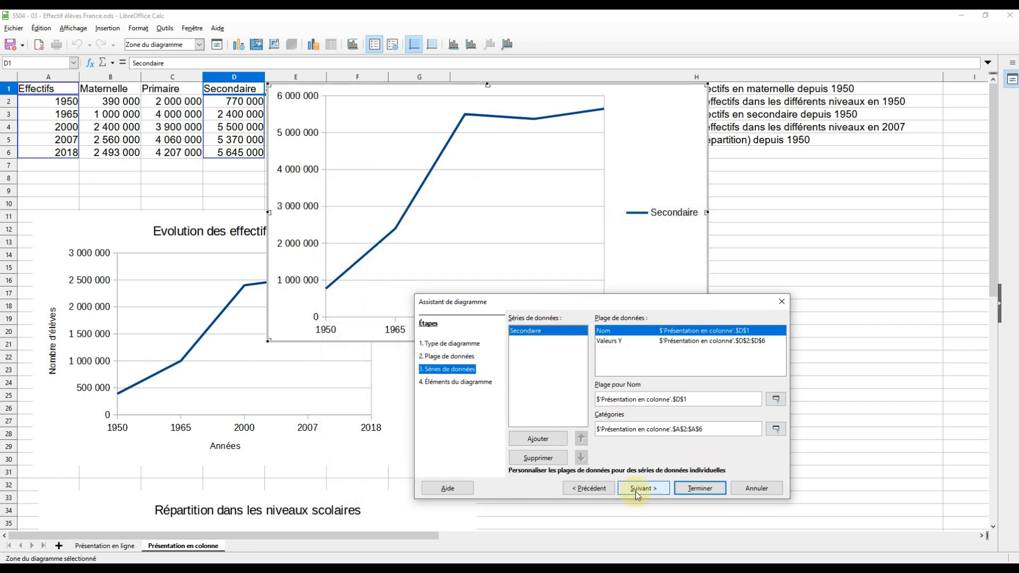
pyautogui.click(638, 494)
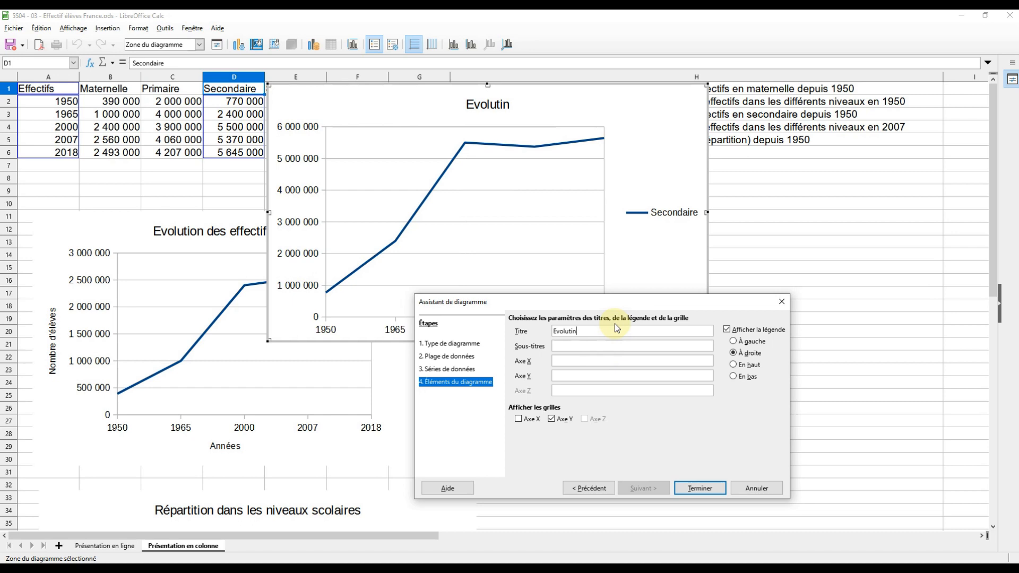
pyautogui.press('Return')
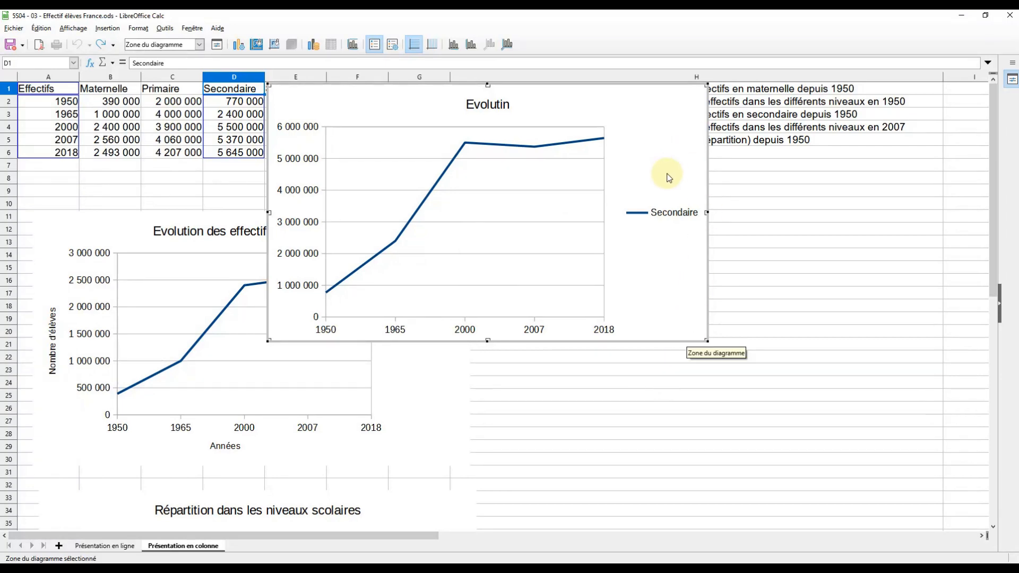
# - Set the Secondaire chart's title to "Evolution des effectifs en secondaire", the X axis to "Années" and the Y axis to "Nombre d'élèves"
pyautogui.rightClick(667, 178)
pyautogui.click(701, 244)
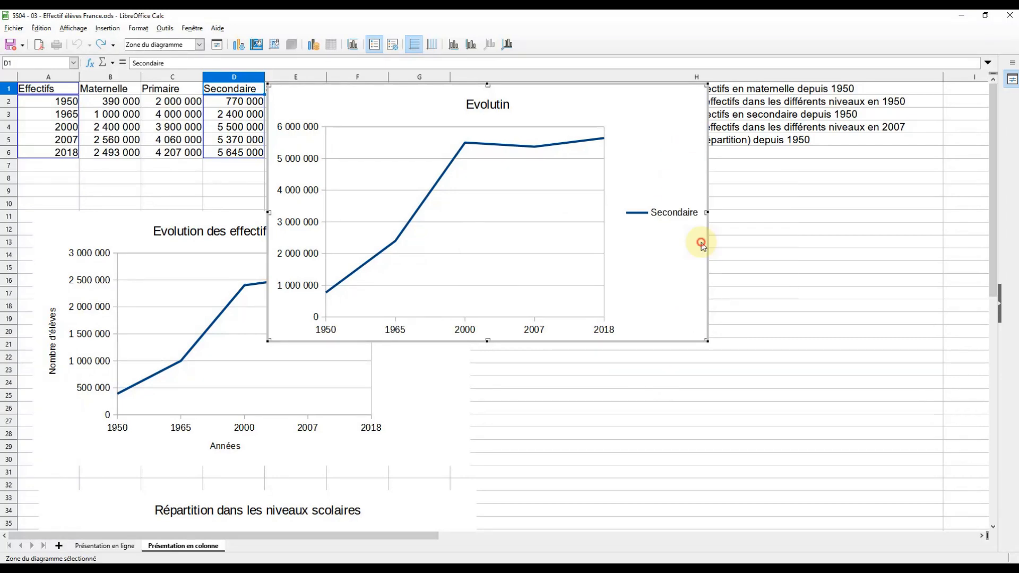
pyautogui.click(496, 219)
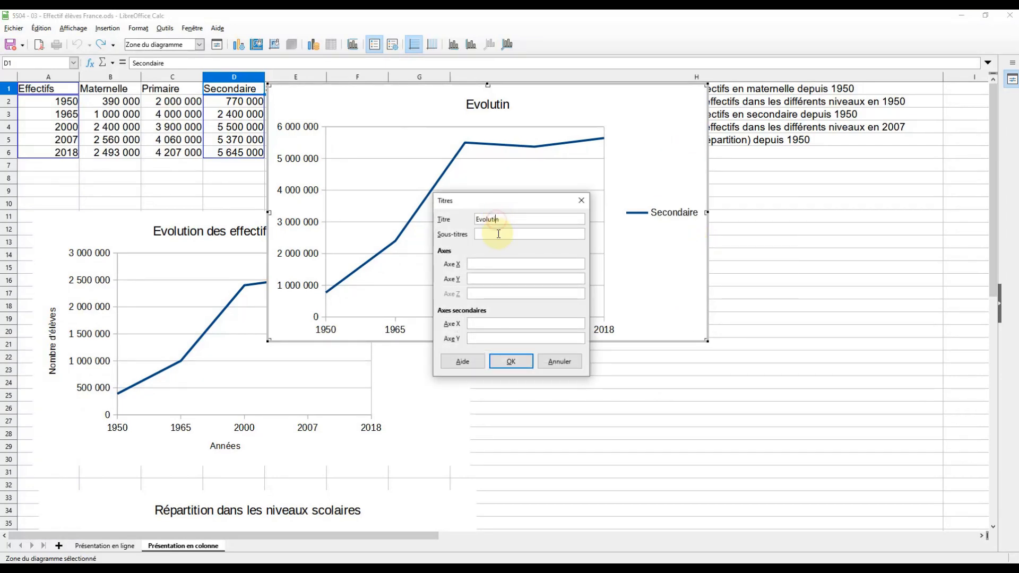
pyautogui.write('o')
pyautogui.click(531, 218)
pyautogui.write('des effectifs en s')
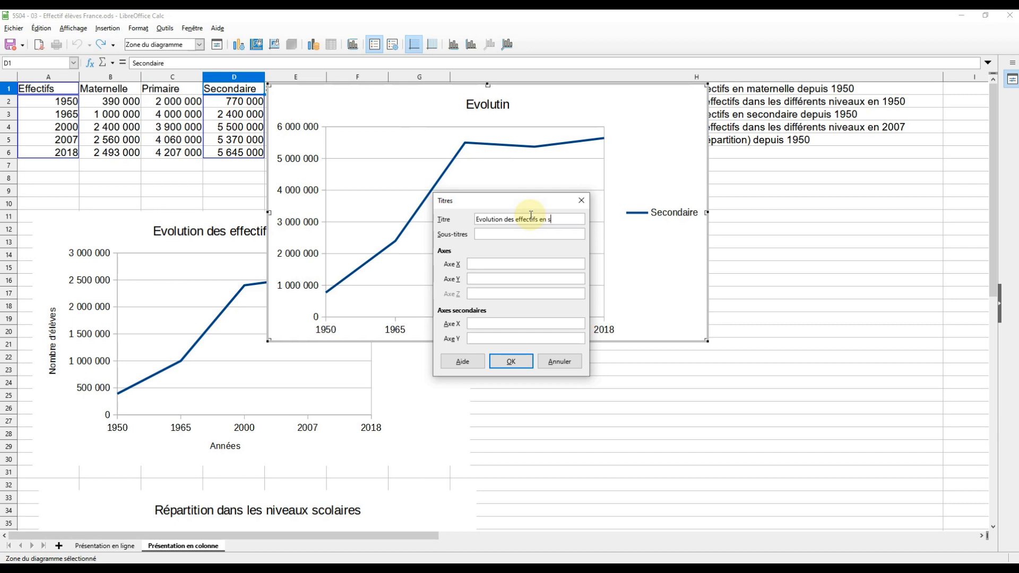
pyautogui.write('econdaire')
pyautogui.click(486, 265)
pyautogui.write('Années')
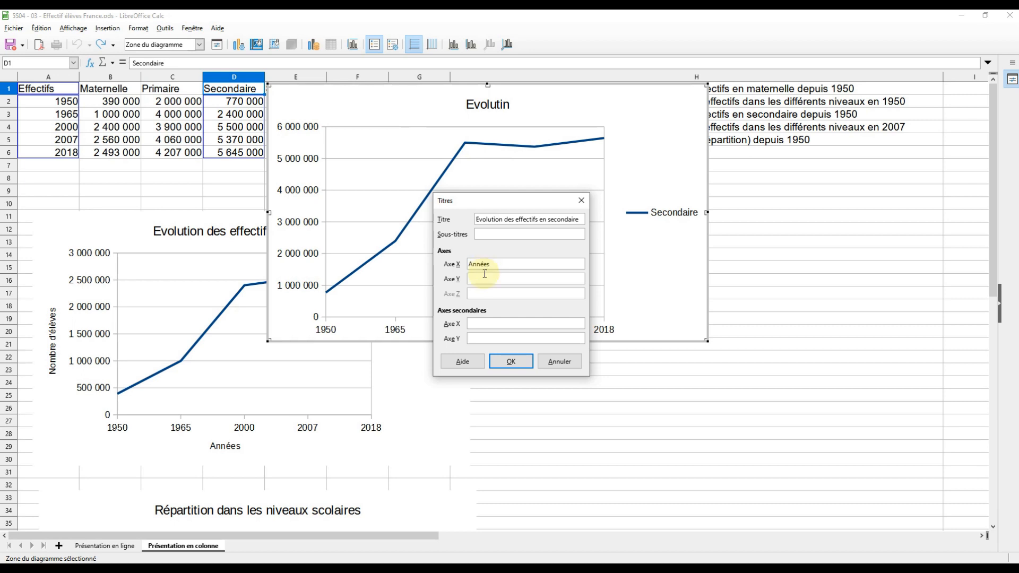
pyautogui.click(484, 281)
pyautogui.write("Nombre d'élèves")
pyautogui.click(516, 361)
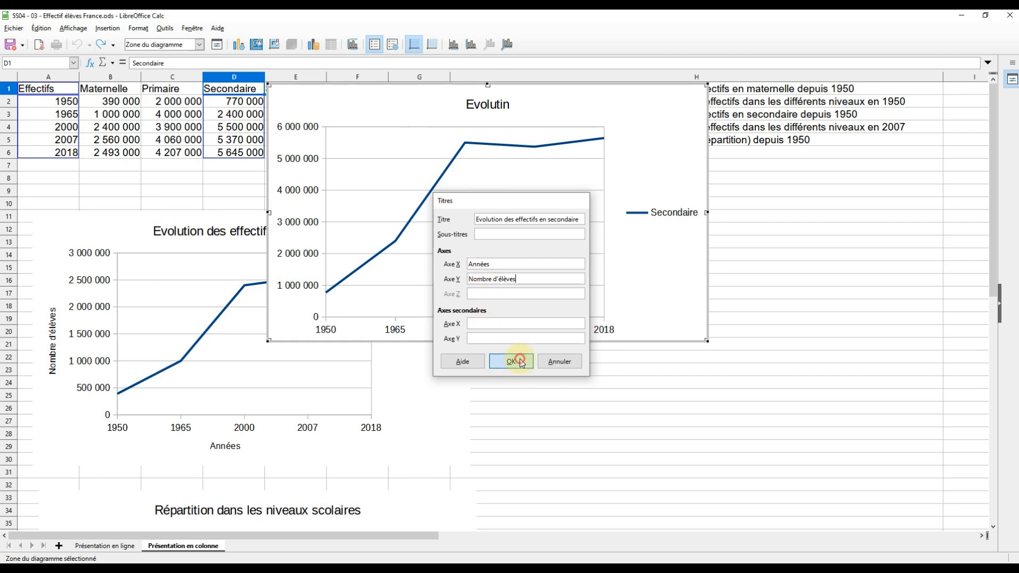
# - Move the Secondaire line chart below the 1950 pie chart
pyautogui.click(564, 395)
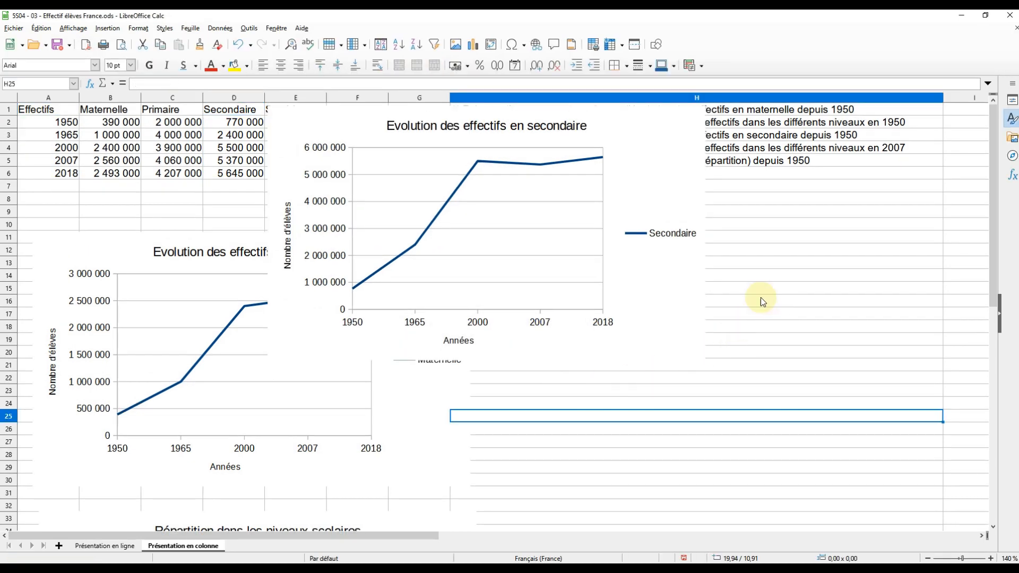
pyautogui.click(662, 276)
pyautogui.moveTo(659, 317); pyautogui.dragTo(414, 443)
pyautogui.scroll(13, 588, 386)
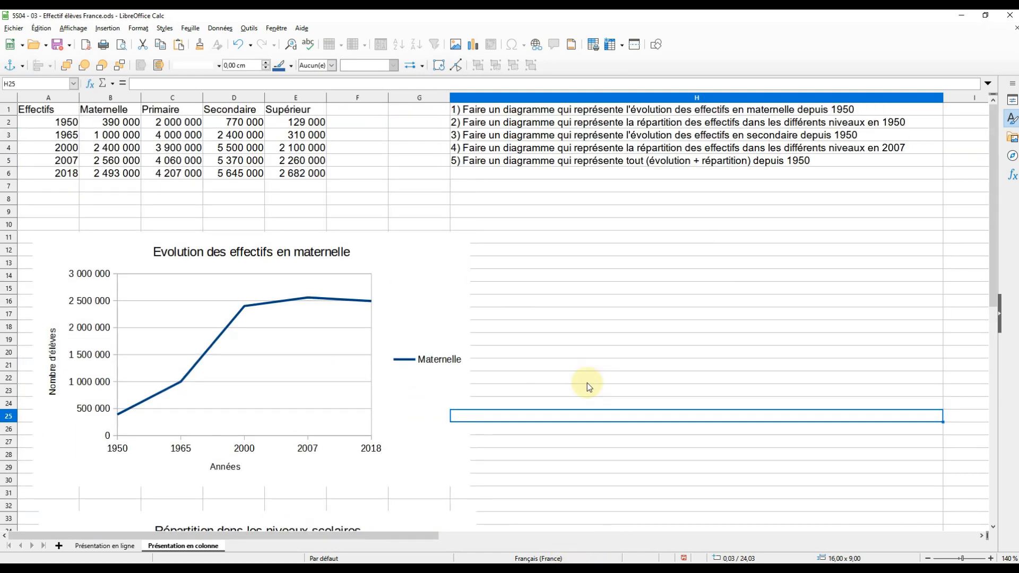
# - Start a normal Secteur chart from A1:E1 and A5:E5 with the first column as labels, and proceed to the individual data series
pyautogui.click(508, 149)
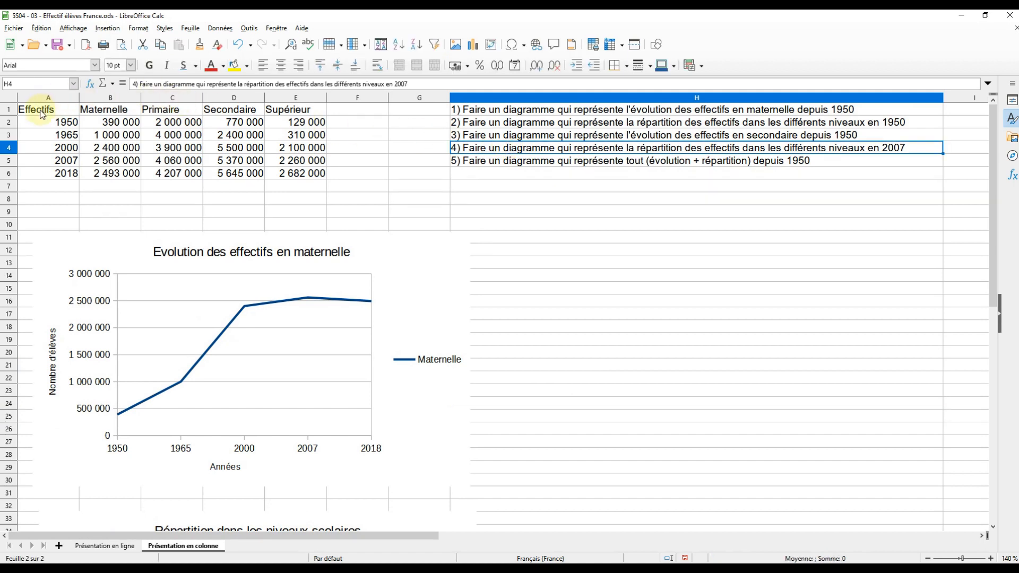
pyautogui.moveTo(32, 109); pyautogui.dragTo(287, 111)
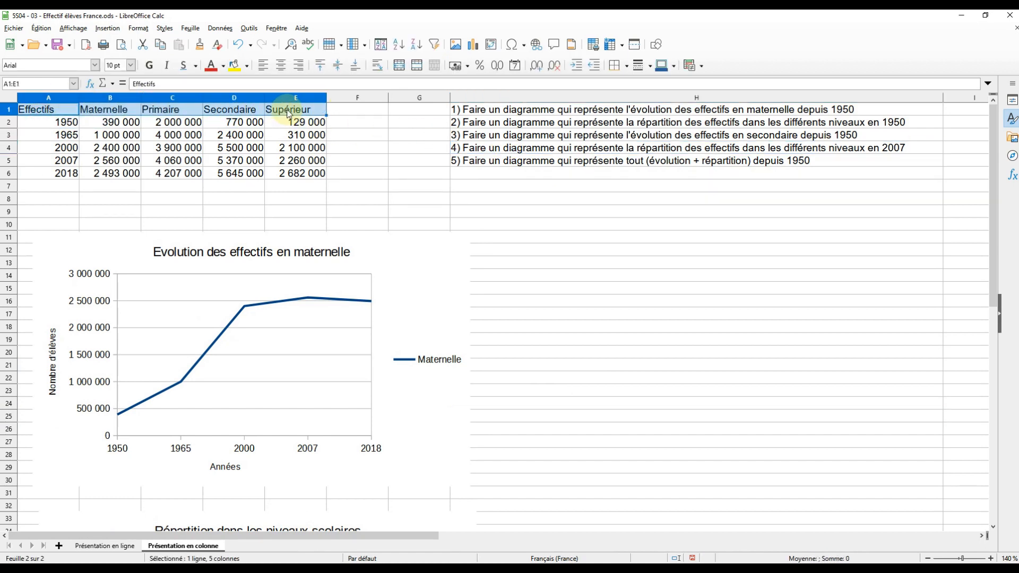
pyautogui.keyDown('ctrl'); pyautogui.click(43, 162); pyautogui.keyUp('ctrl')
pyautogui.moveTo(43, 162); pyautogui.dragTo(289, 162)
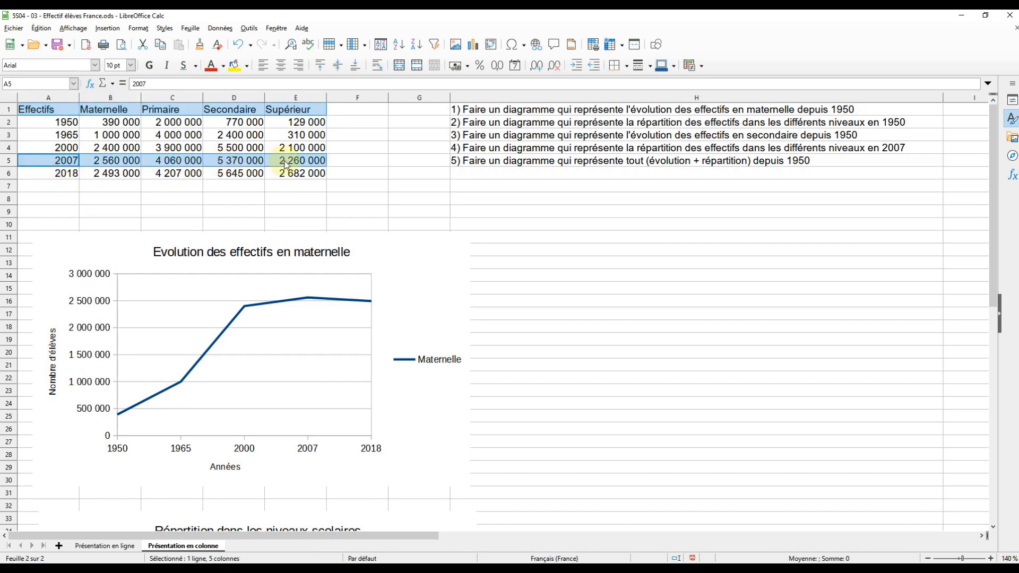
pyautogui.click(472, 45)
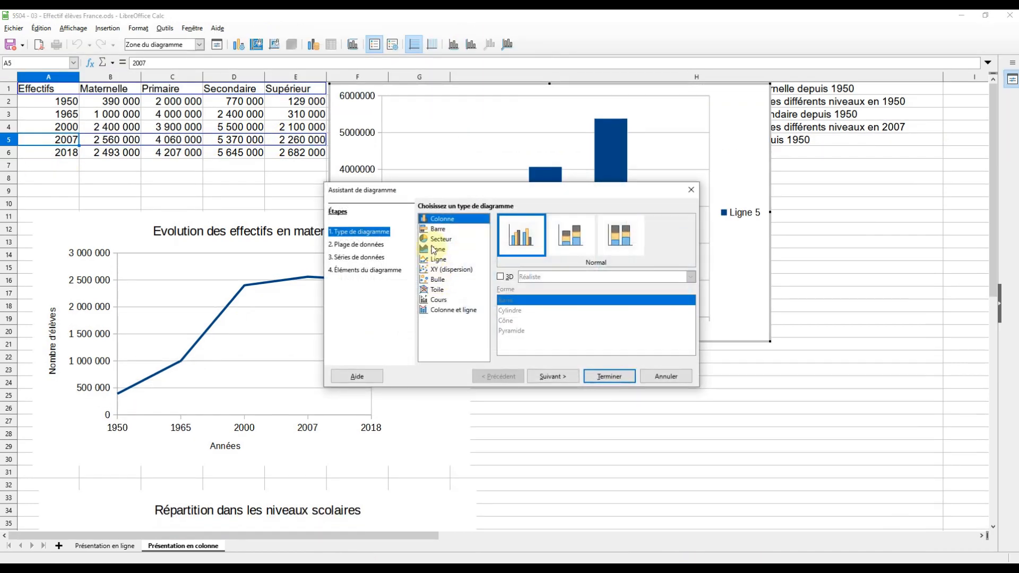
pyautogui.click(436, 239)
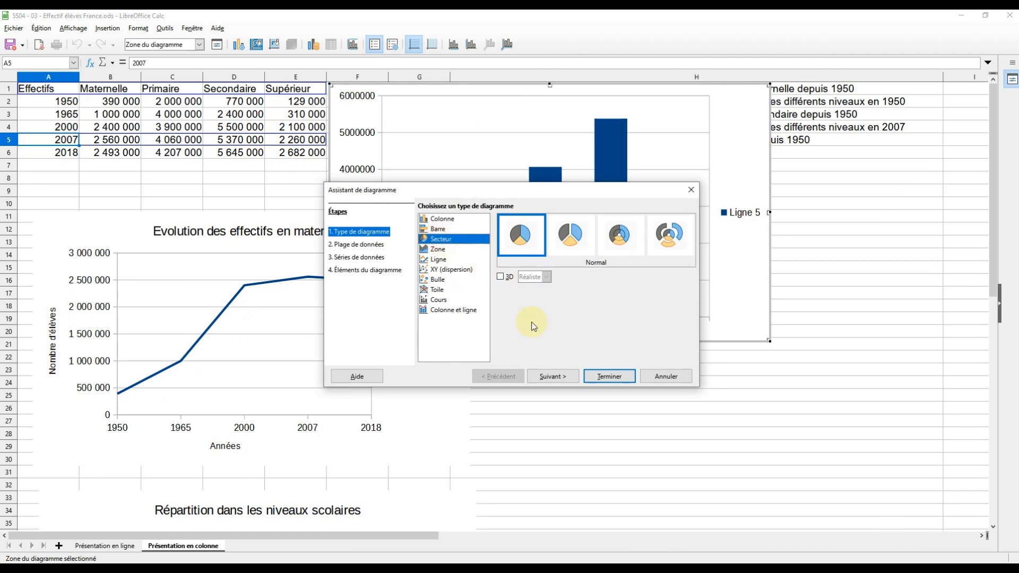
pyautogui.click(567, 378)
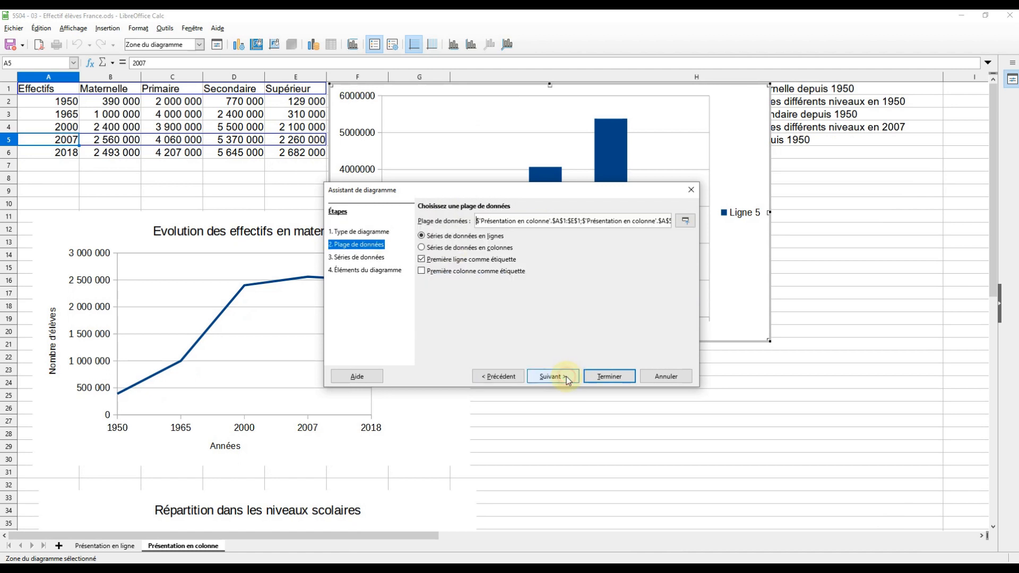
pyautogui.click(449, 272)
pyautogui.moveTo(439, 191); pyautogui.dragTo(403, 324)
pyautogui.click(514, 509)
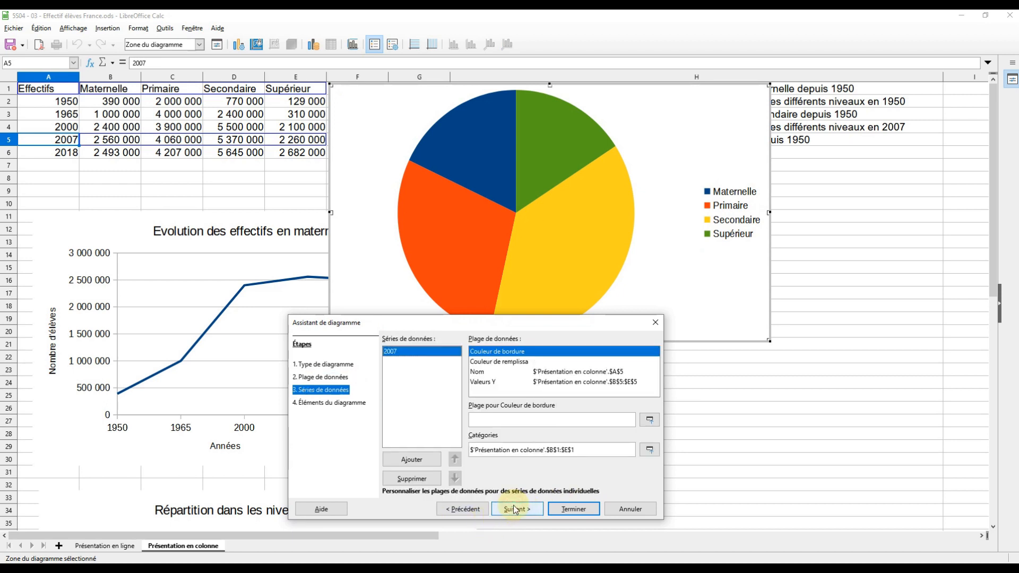
# - Title the pie chart "Répartition des effectifs dans les niveaux scolaires", subtitle it "En 2007", and finish it
pyautogui.click(515, 509)
pyautogui.click(457, 352)
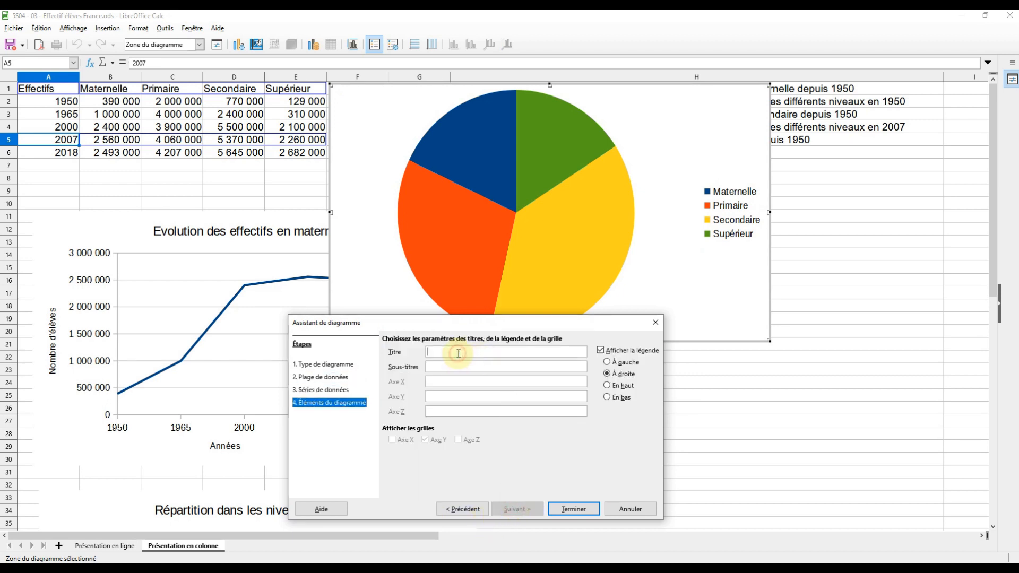
pyautogui.write('R')
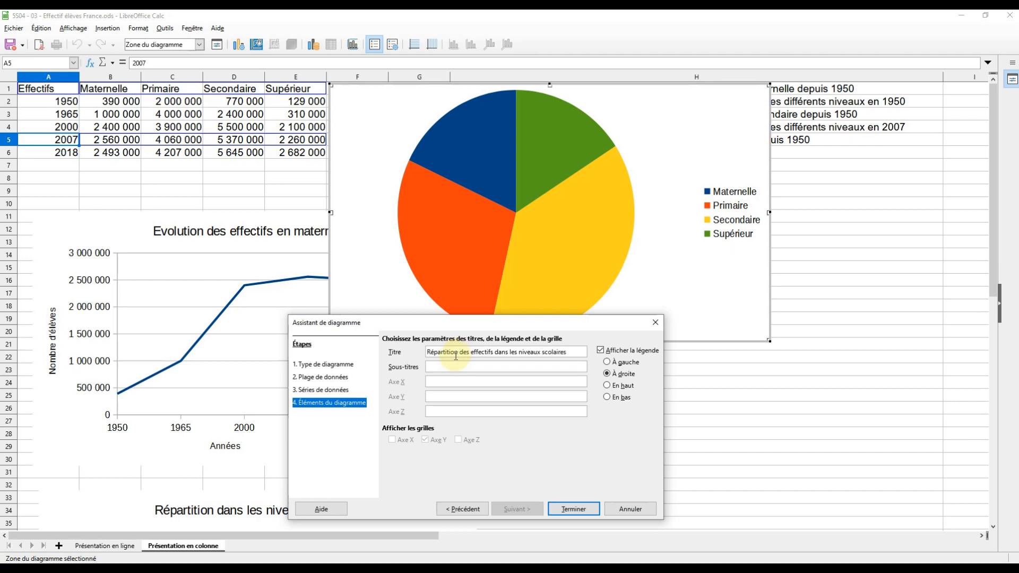
pyautogui.click(441, 367)
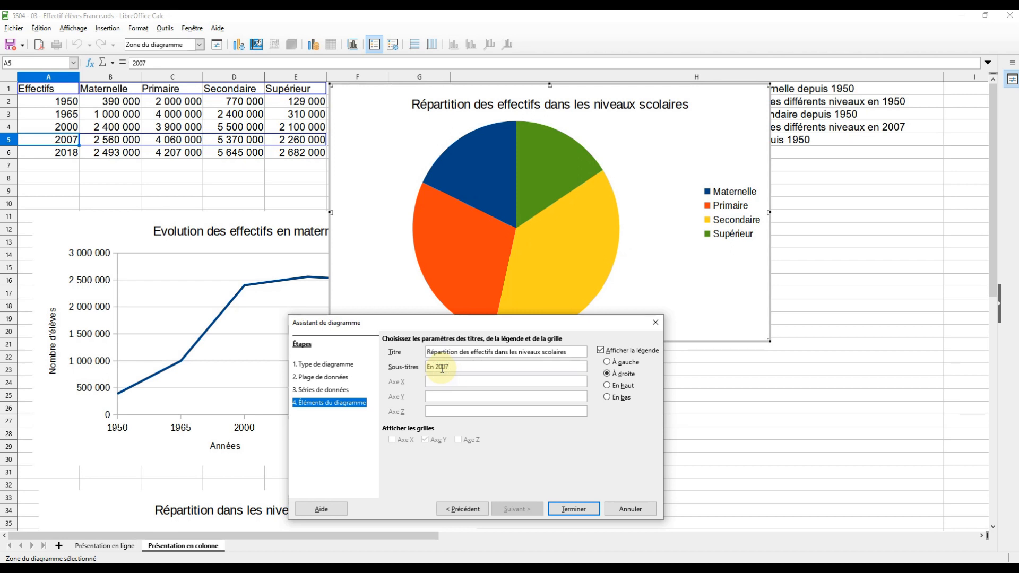
pyautogui.click(564, 508)
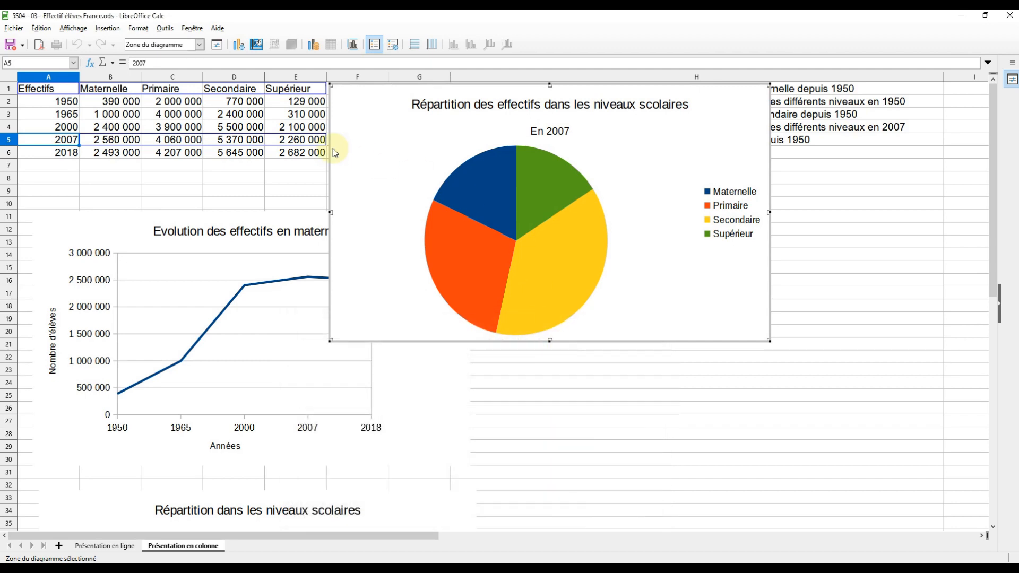
# - Move the 2007 pie chart below the Secondaire line chart
pyautogui.click(823, 303)
pyautogui.click(387, 175)
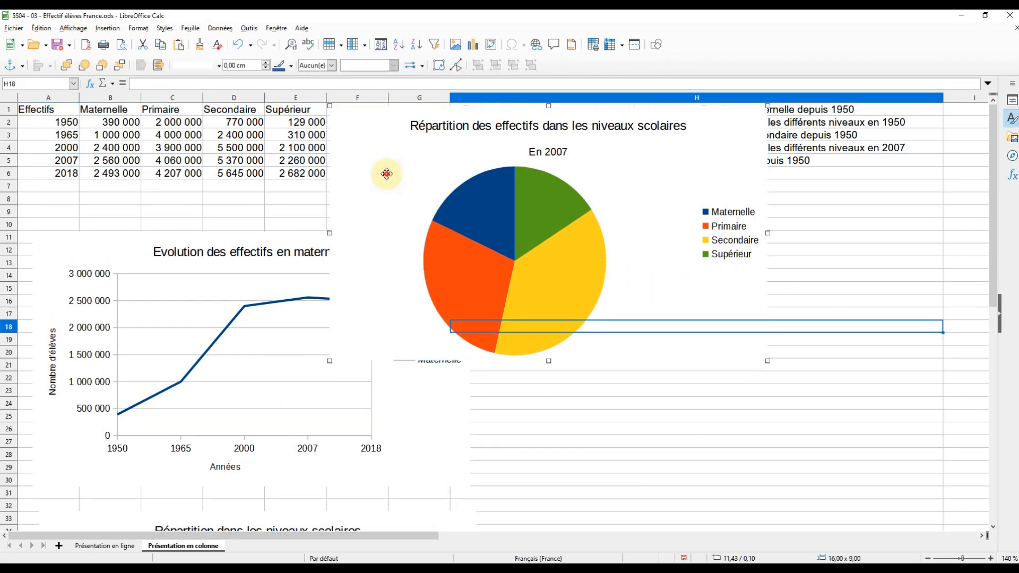
pyautogui.moveTo(386, 174); pyautogui.dragTo(73, 354)
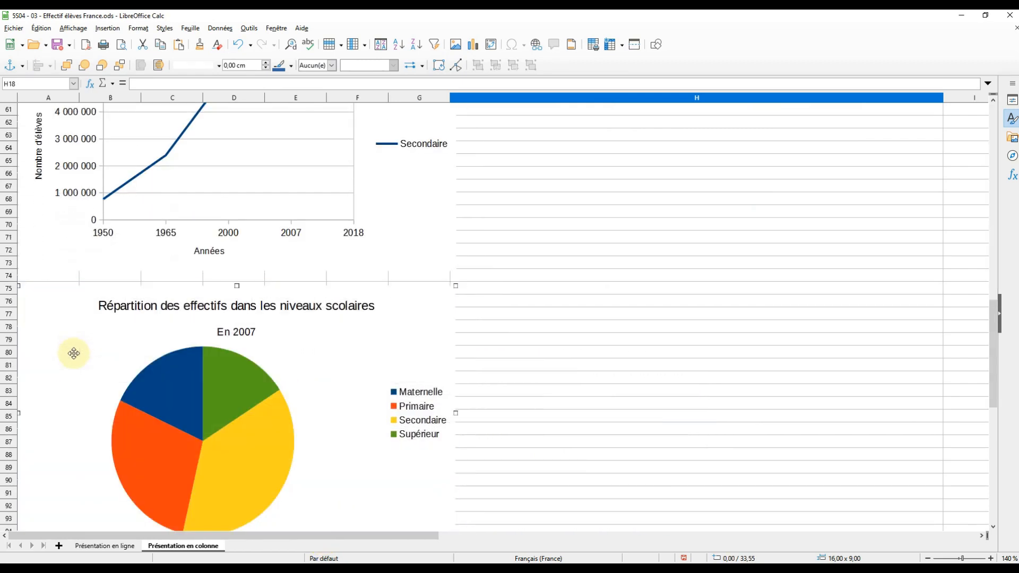
# - Start a stacked (Empilé) column chart from A1:E6, using the first column as labels
pyautogui.scroll(20, 149, 285)
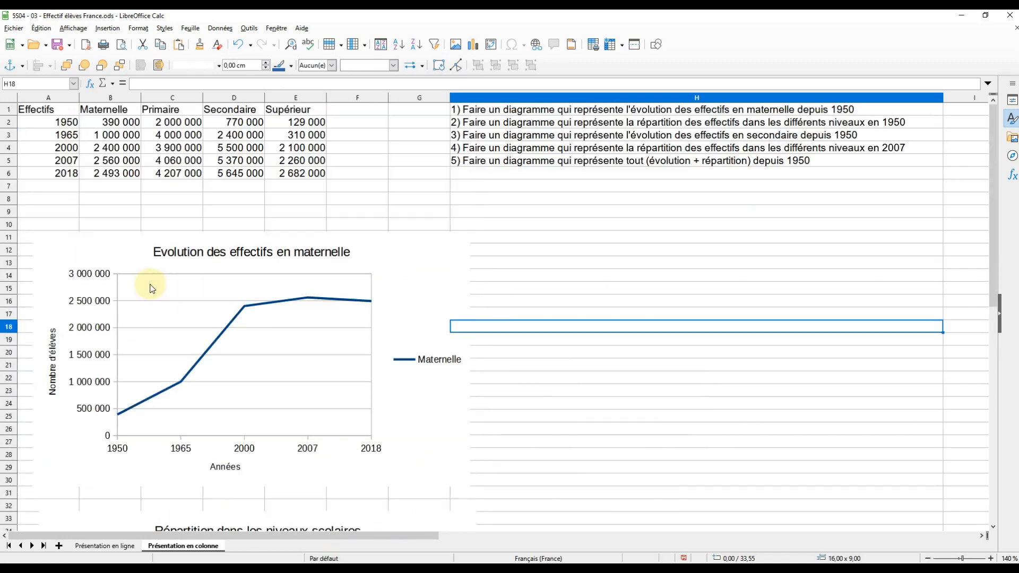
pyautogui.click(478, 162)
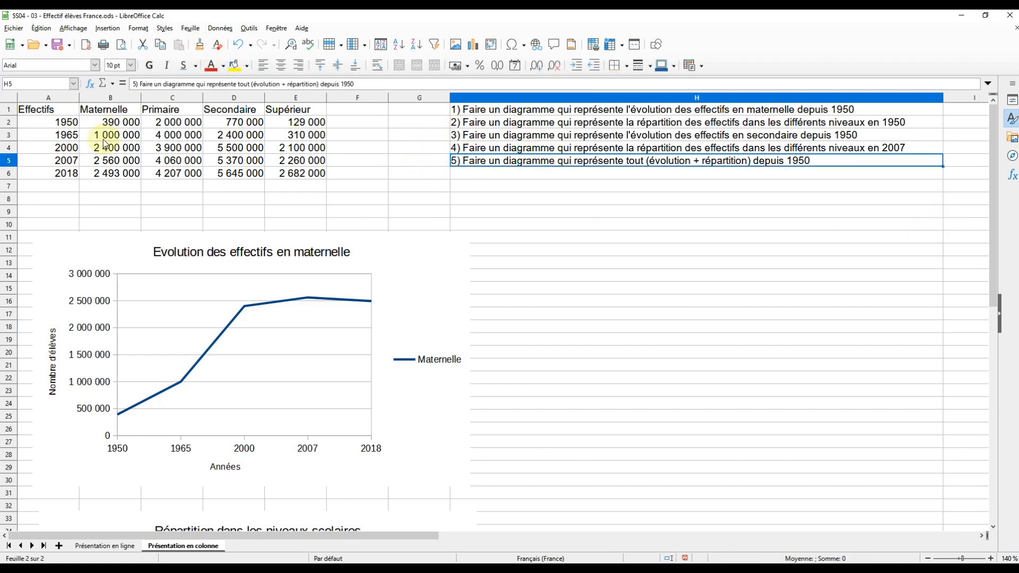
pyautogui.moveTo(32, 108); pyautogui.dragTo(297, 160)
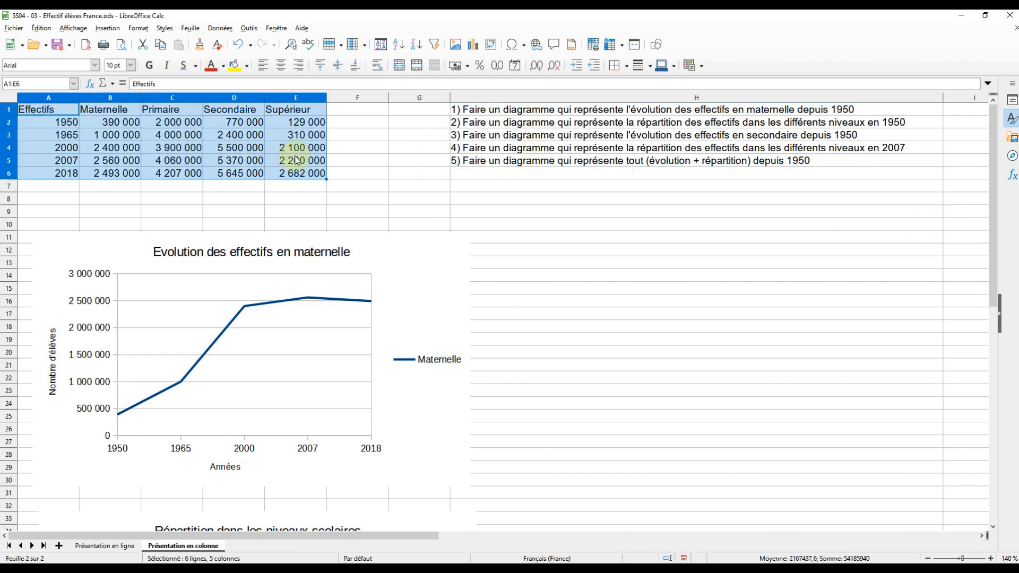
pyautogui.click(473, 44)
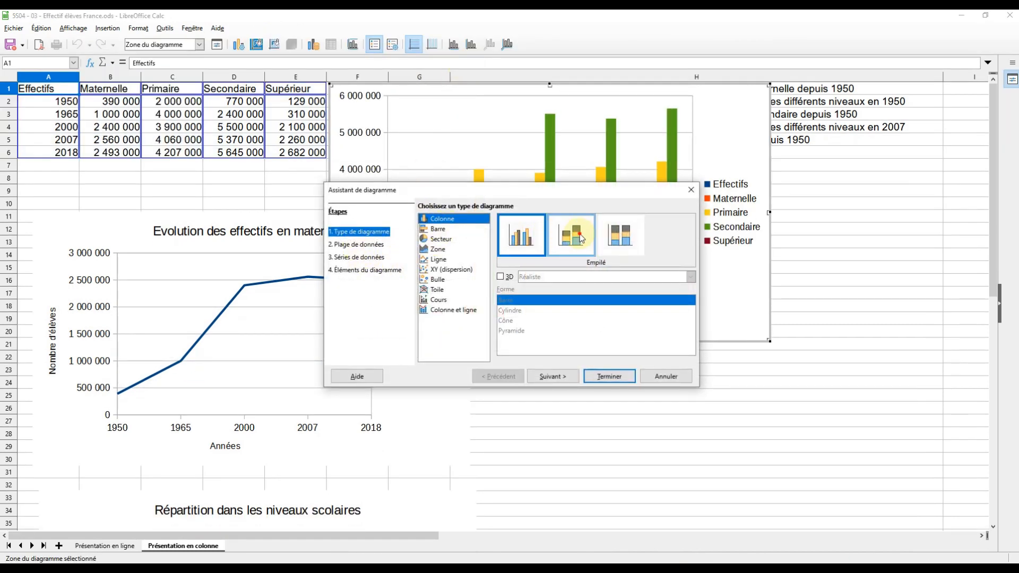
pyautogui.click(552, 376)
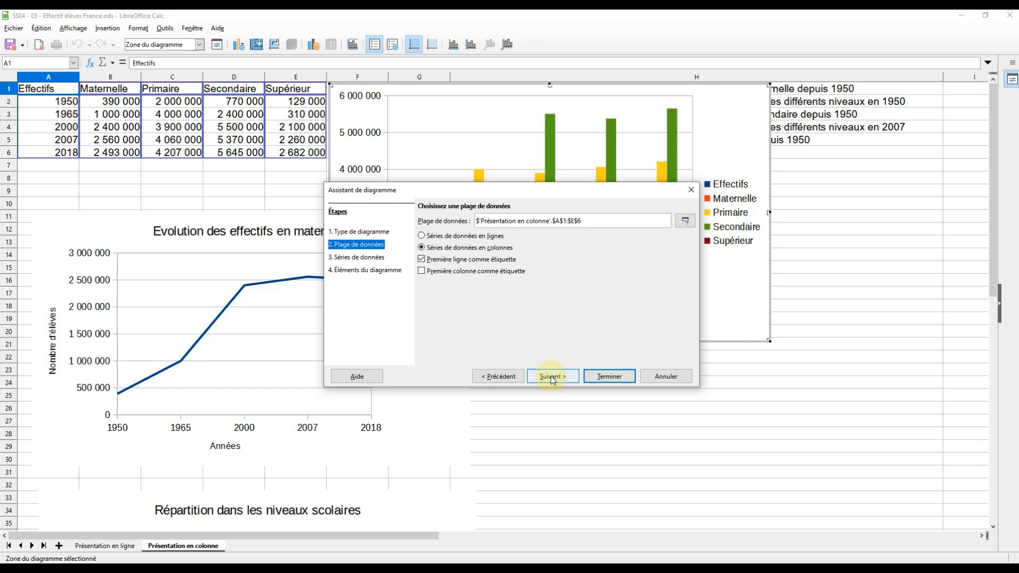
pyautogui.moveTo(460, 190); pyautogui.dragTo(222, 206)
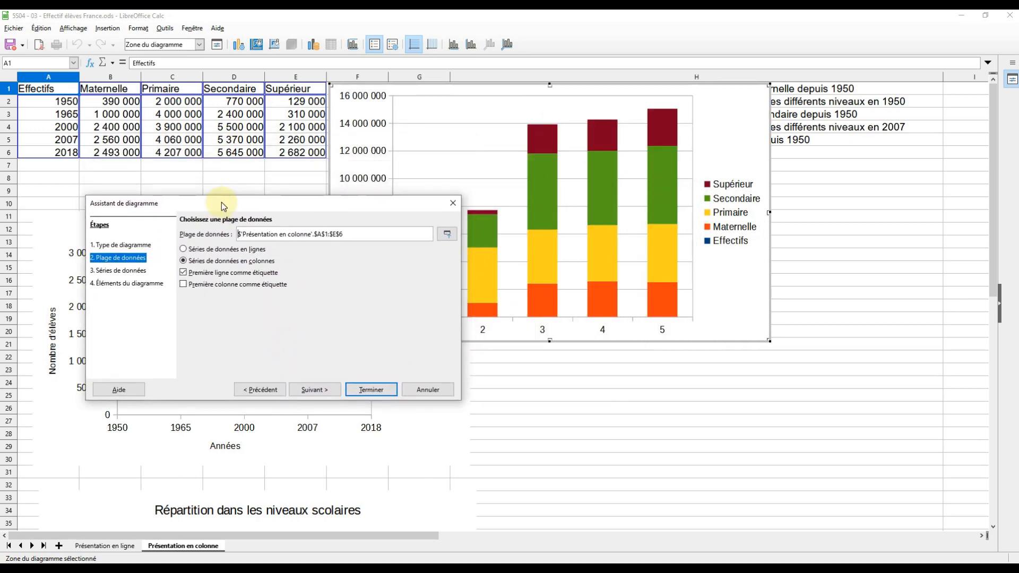
pyautogui.click(184, 285)
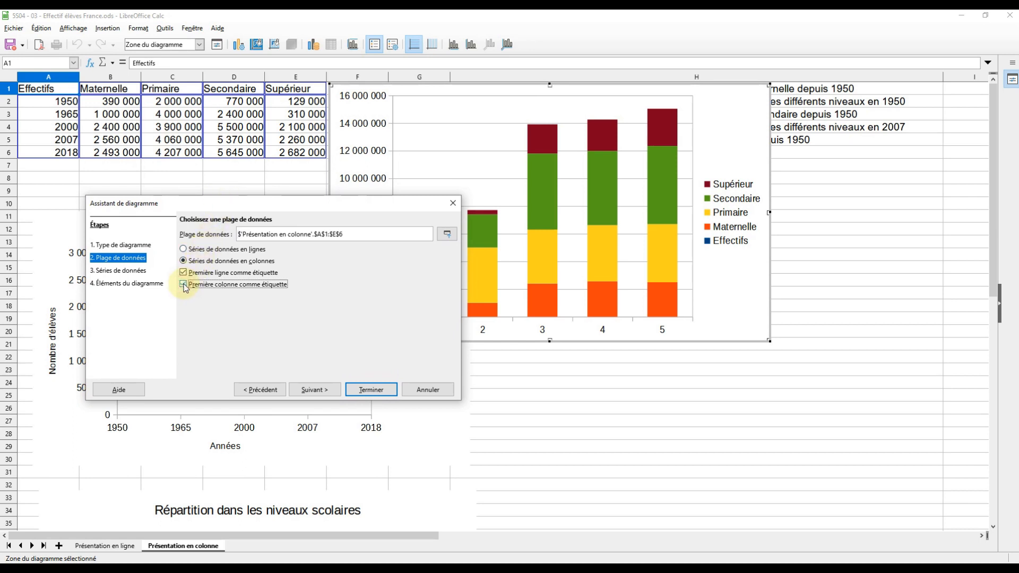
# - Title the stacked chart "Evolution et répartition des effectifs scolaires", label the X axis "Années" and the Y axis "Nombre d'élèves", and finish it
pyautogui.moveTo(286, 207); pyautogui.dragTo(596, 290)
pyautogui.click(622, 475)
pyautogui.click(624, 476)
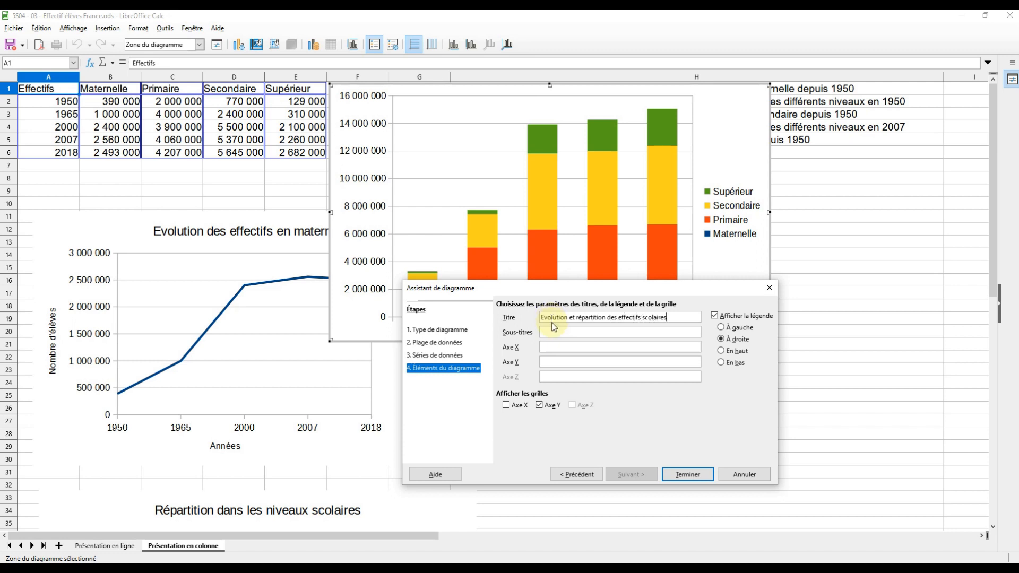
pyautogui.click(556, 346)
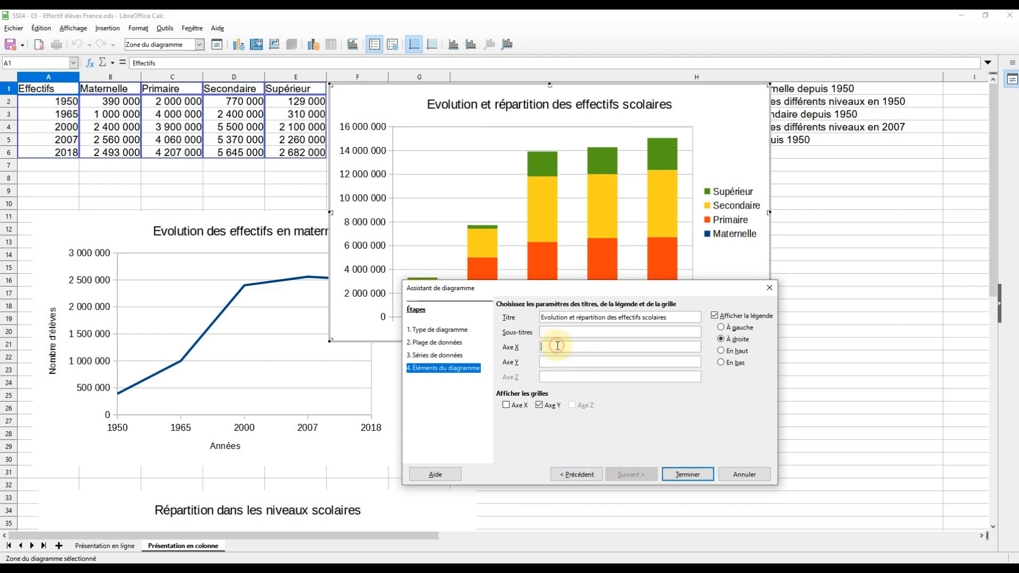
pyautogui.write('Années')
pyautogui.click(552, 362)
pyautogui.write("Nombre d'élèves")
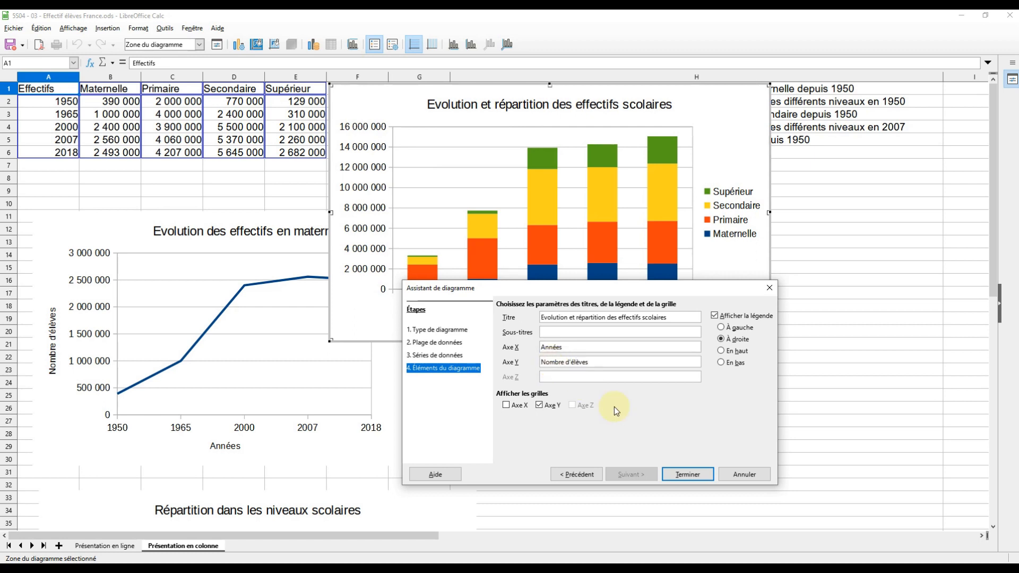
pyautogui.click(677, 475)
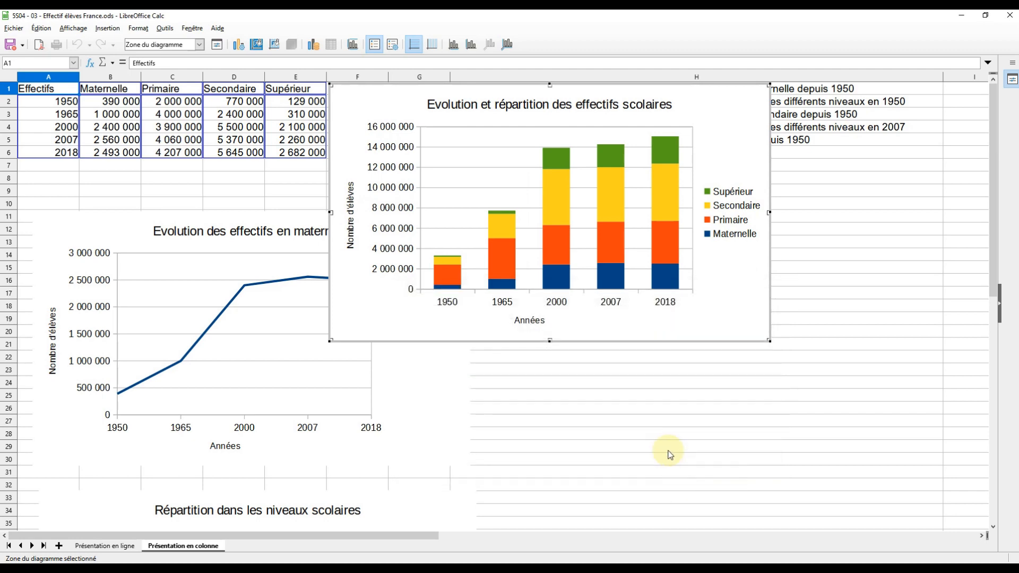
# - Move the stacked column chart beside the Maternelle line chart, below the list of questions in column H, and deselect it
pyautogui.click(667, 450)
pyautogui.click(384, 122)
pyautogui.moveTo(384, 121); pyautogui.dragTo(578, 218)
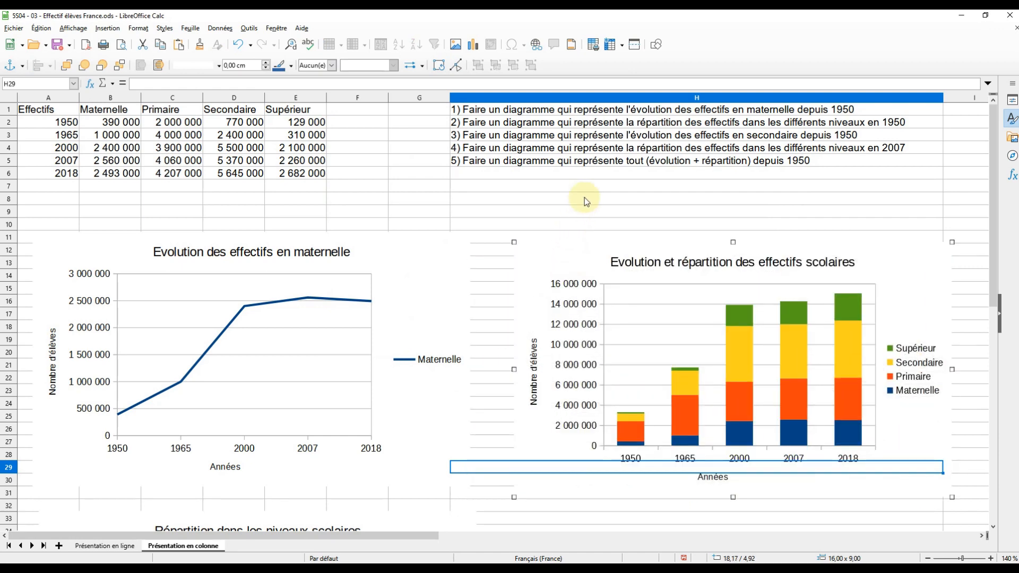
pyautogui.click(584, 199)
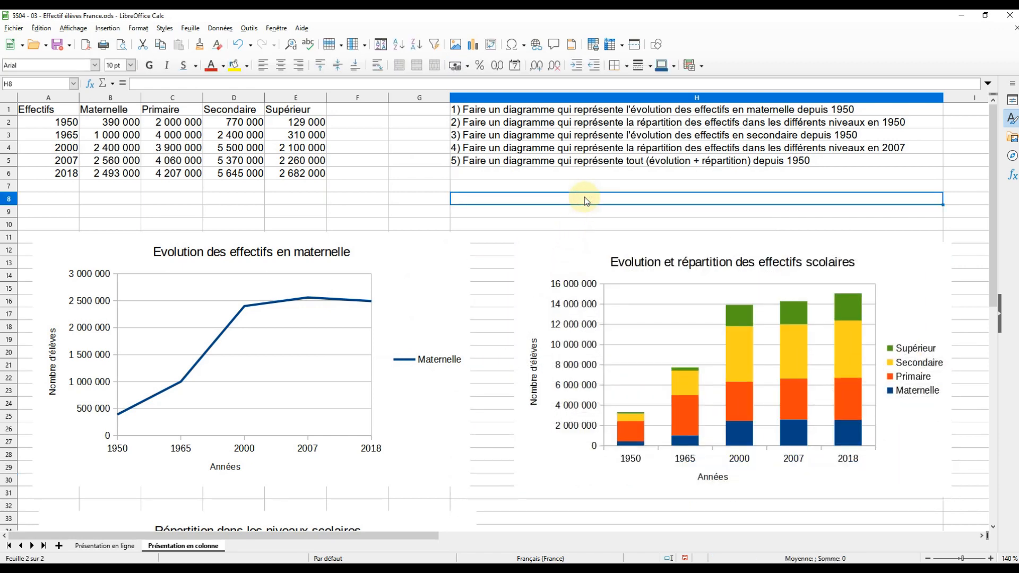